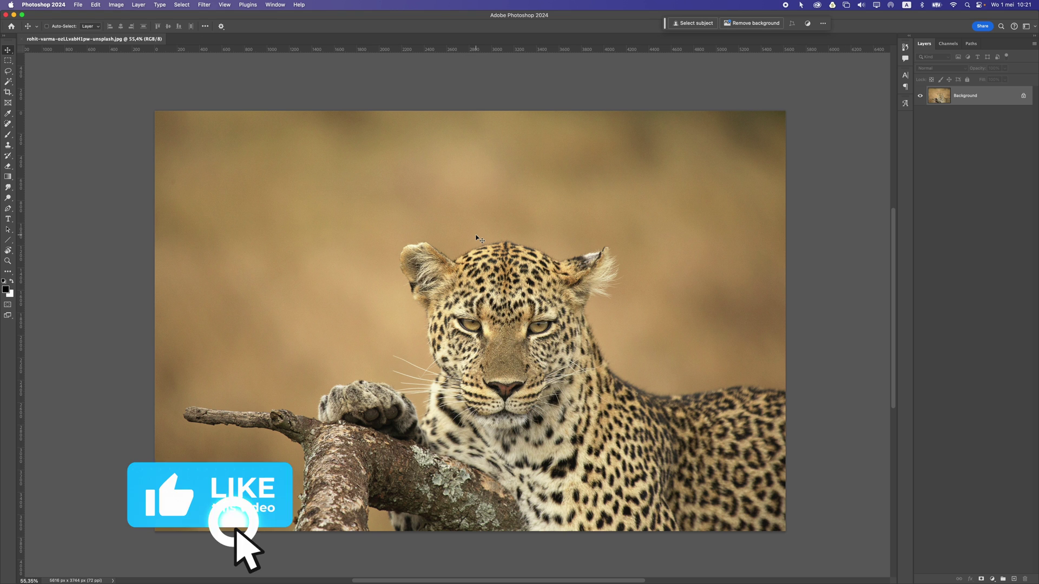
Crop the photo tightly around the leopard's head and chest to about 2237 × 2738 px
scroll(498, 269, down, 2)
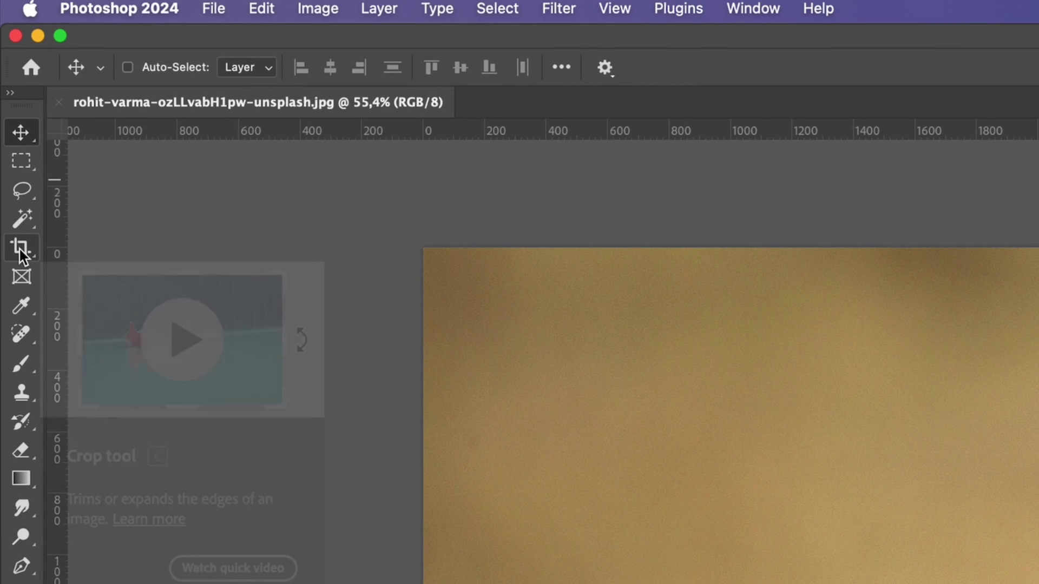
click(20, 249)
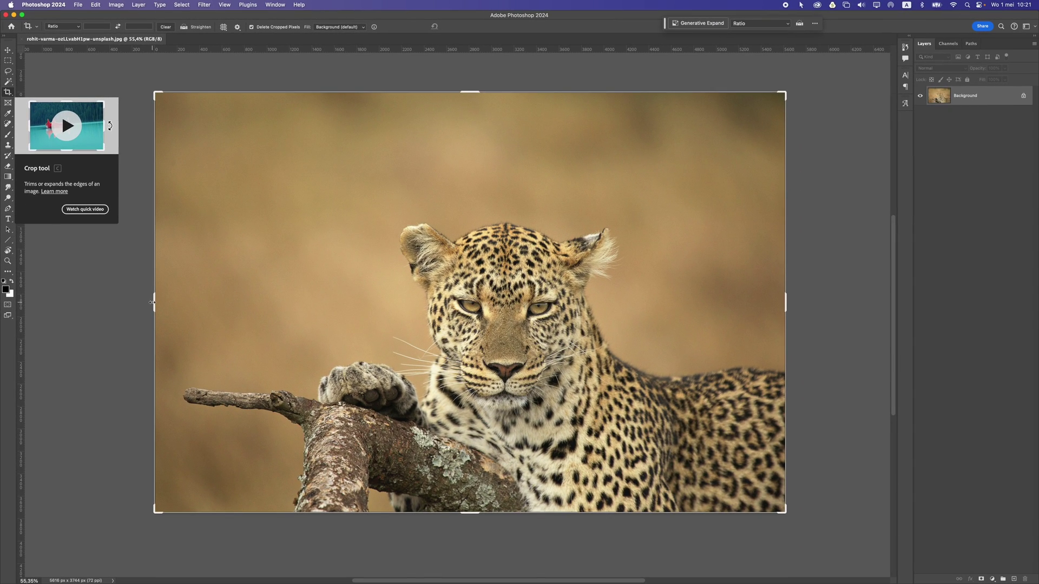
drag(152, 302, 243, 309)
drag(697, 300, 632, 301)
drag(474, 96, 471, 141)
drag(304, 306, 334, 307)
drag(610, 297, 600, 299)
drag(469, 136, 466, 147)
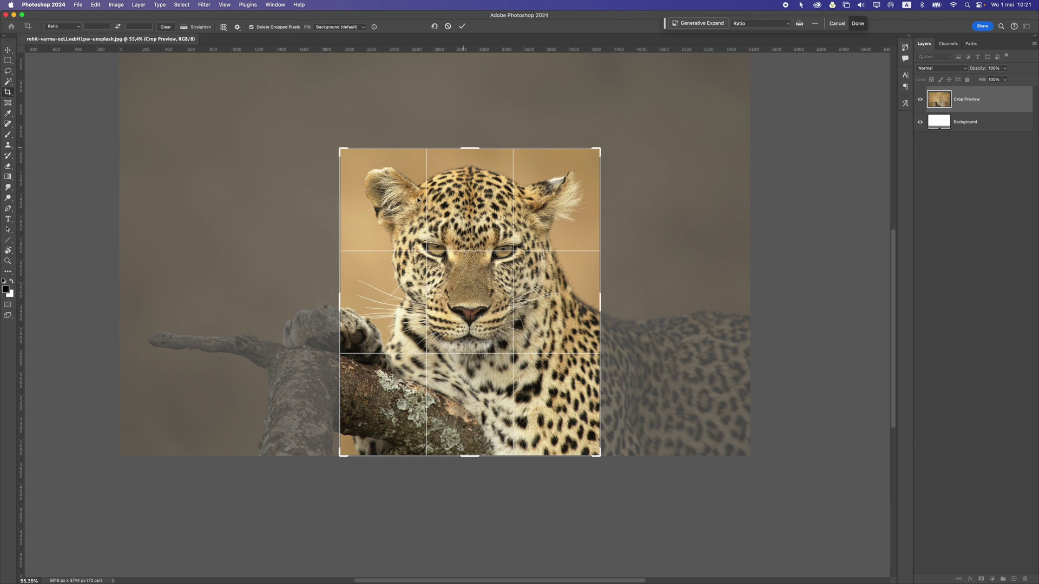
drag(341, 306, 344, 306)
drag(598, 298, 597, 297)
key(Return)
scroll(457, 306, up, 3)
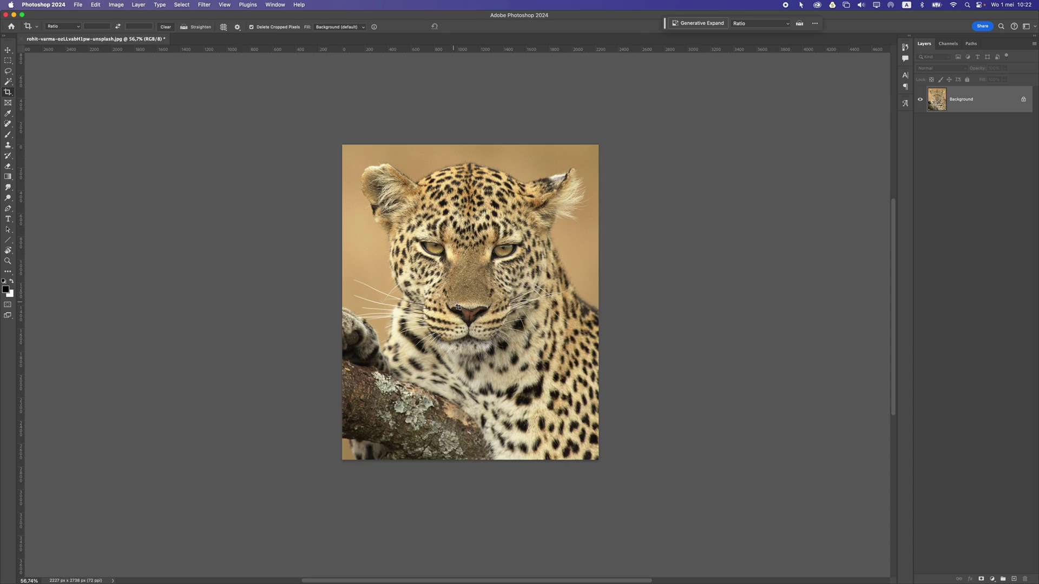
scroll(447, 272, down, 1)
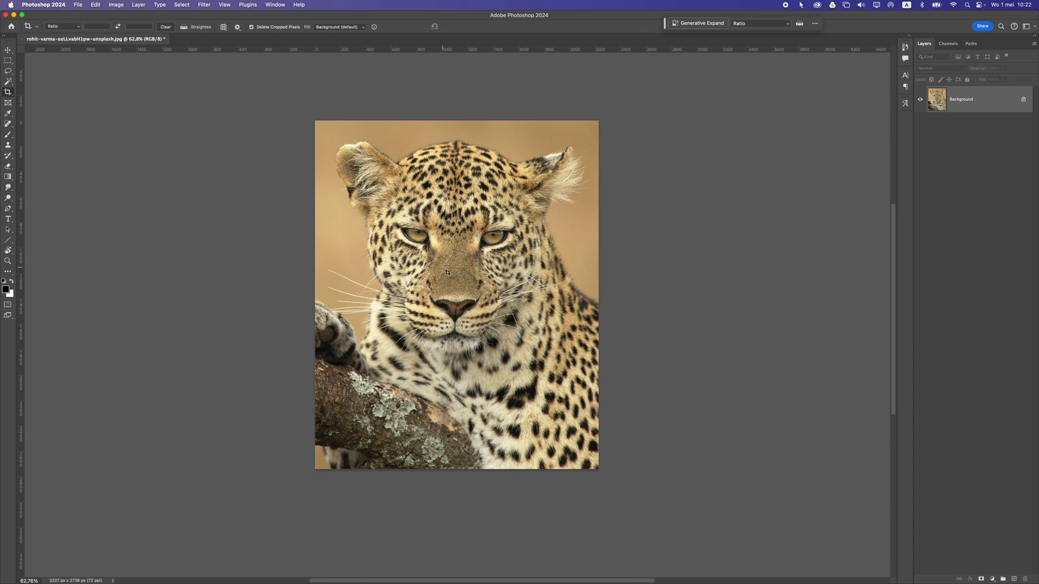
key(v)
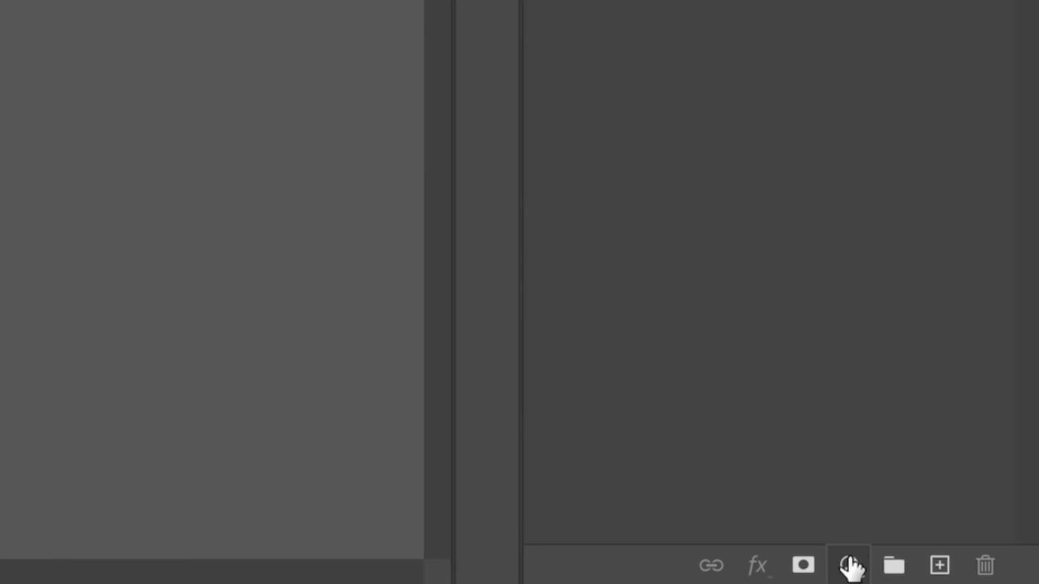
Add a Curves adjustment layer and lower the curve's white point to output 103 to darken the photo
click(992, 579)
click(849, 196)
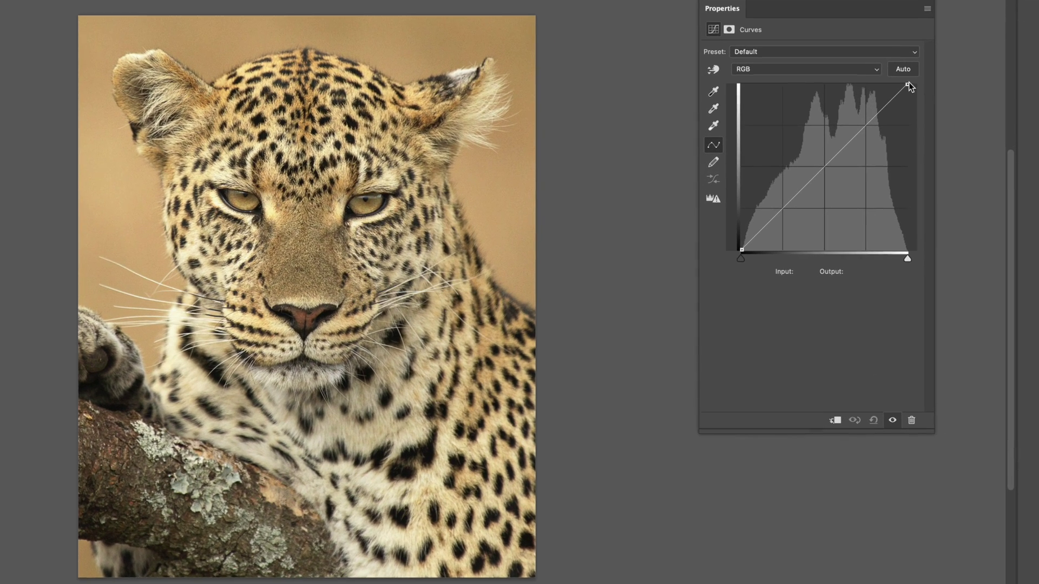
drag(829, 163, 843, 163)
drag(931, 81, 966, 183)
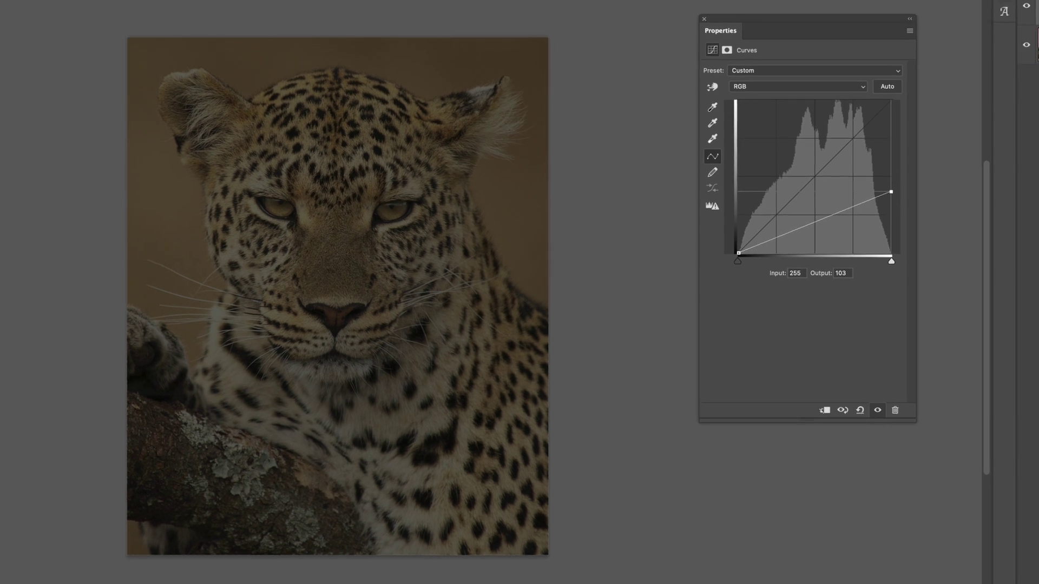
Set up the Brush tool with the Soft Round tip at 1200 px, 0% hardness and black as the foreground colour
right_click(7, 133)
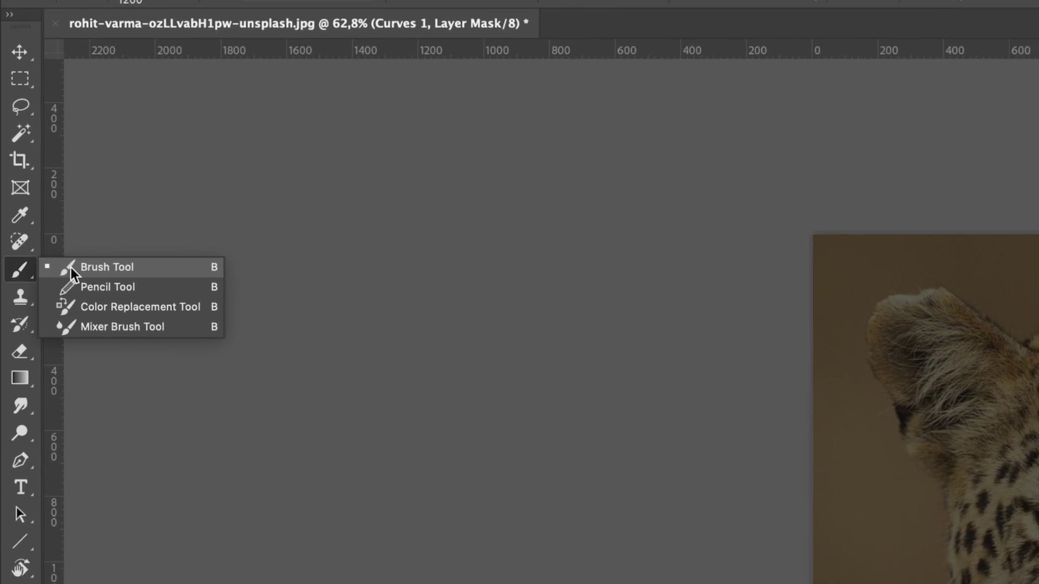
click(73, 267)
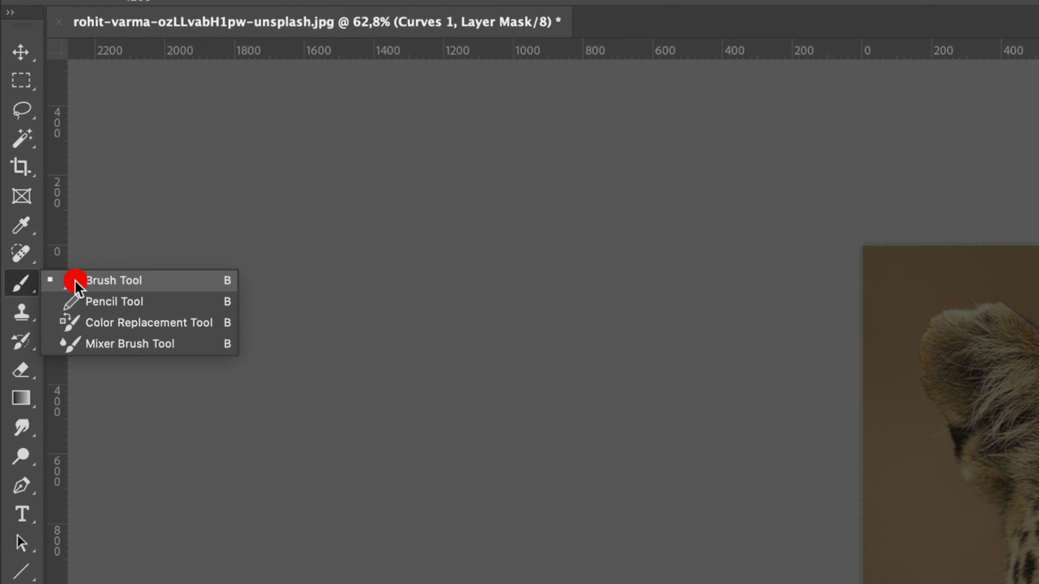
click(131, 0)
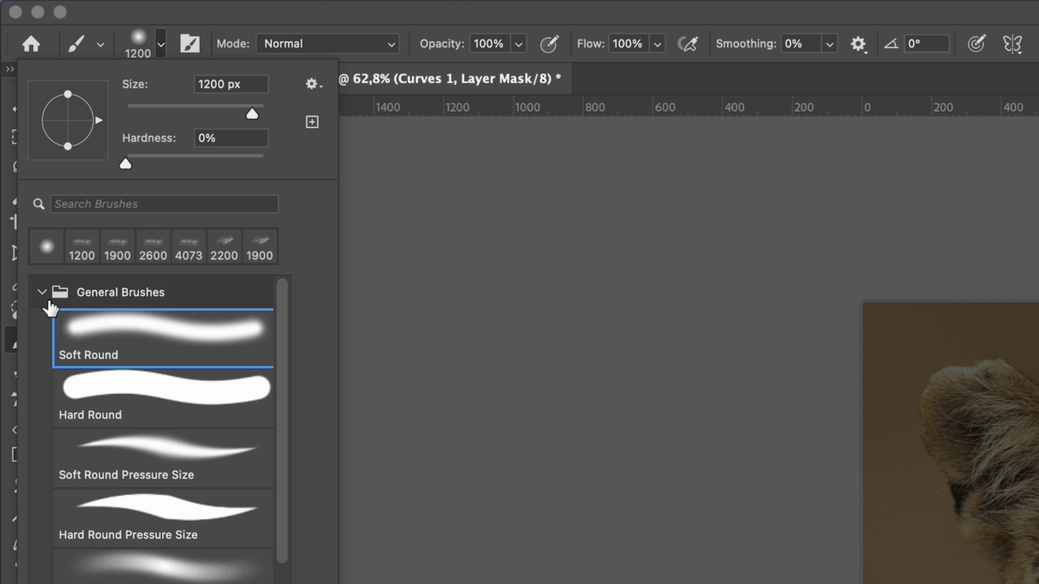
click(100, 341)
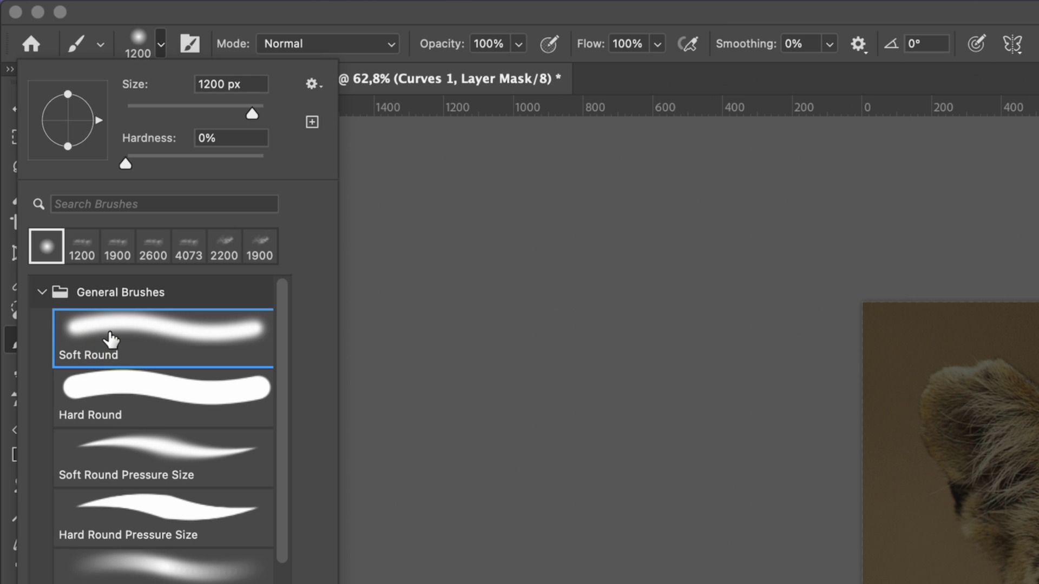
click(641, 10)
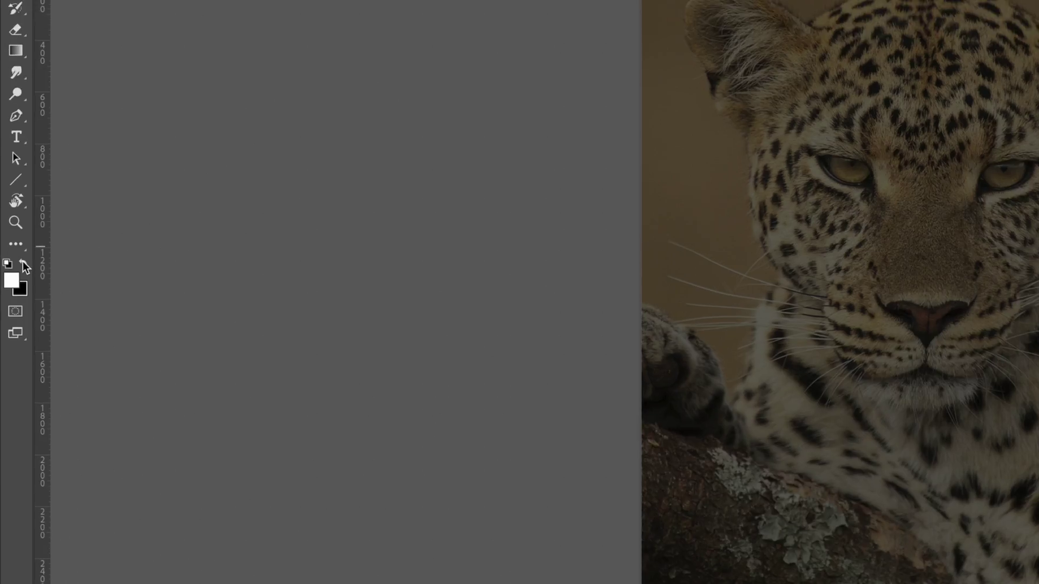
click(11, 282)
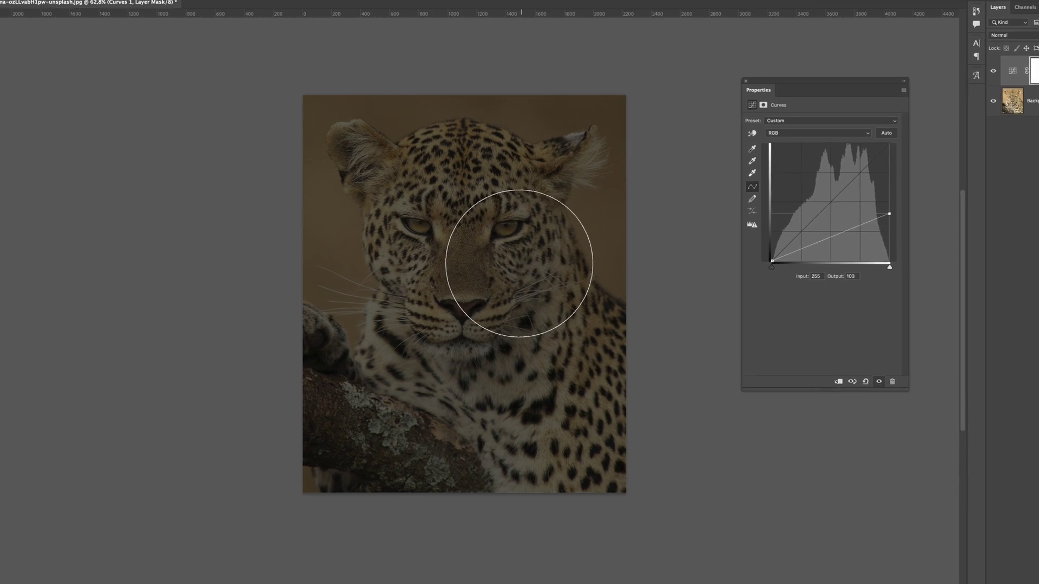
Paint black on the Curves mask over the leopard's right half of the face, forehead and body to reveal light there
click(507, 264)
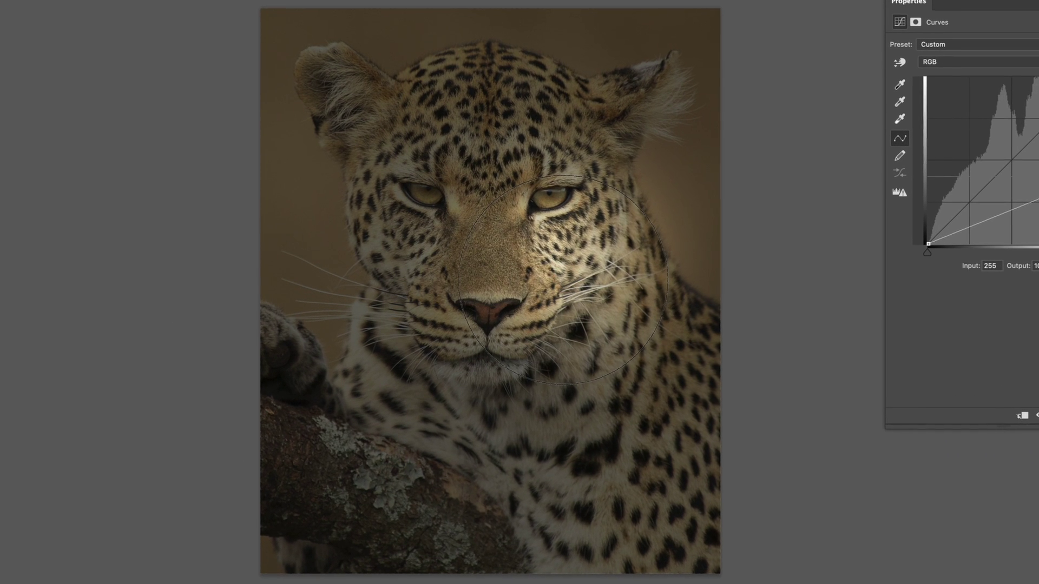
mouse_move(568, 348)
mouse_down()
mouse_move(636, 469)
mouse_move(660, 474)
mouse_move(677, 526)
mouse_move(627, 380)
mouse_move(561, 292)
mouse_up()
click(548, 201)
click(543, 153)
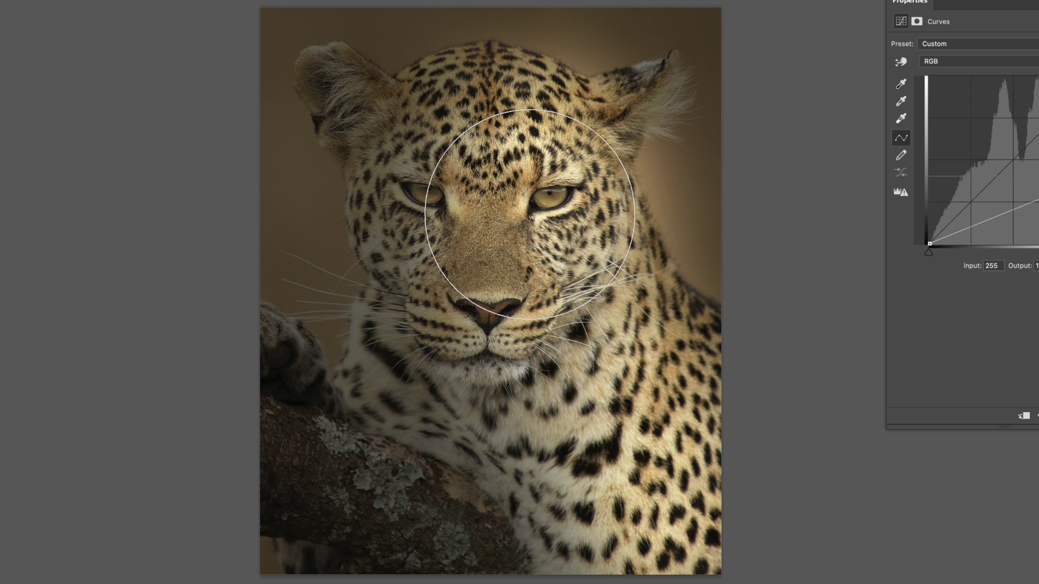
Reduce the brush size and paint black on the mask to brighten the ear on the right side of the photo
key(bracketleft)
key(bracketleft)
key(bracketleft)
key(bracketleft)
key(bracketleft)
key(bracketleft)
key(bracketleft)
key(bracketleft)
mouse_move(633, 91)
mouse_down()
mouse_move(589, 185)
mouse_move(602, 207)
mouse_move(630, 126)
mouse_move(606, 183)
mouse_up()
click(665, 71)
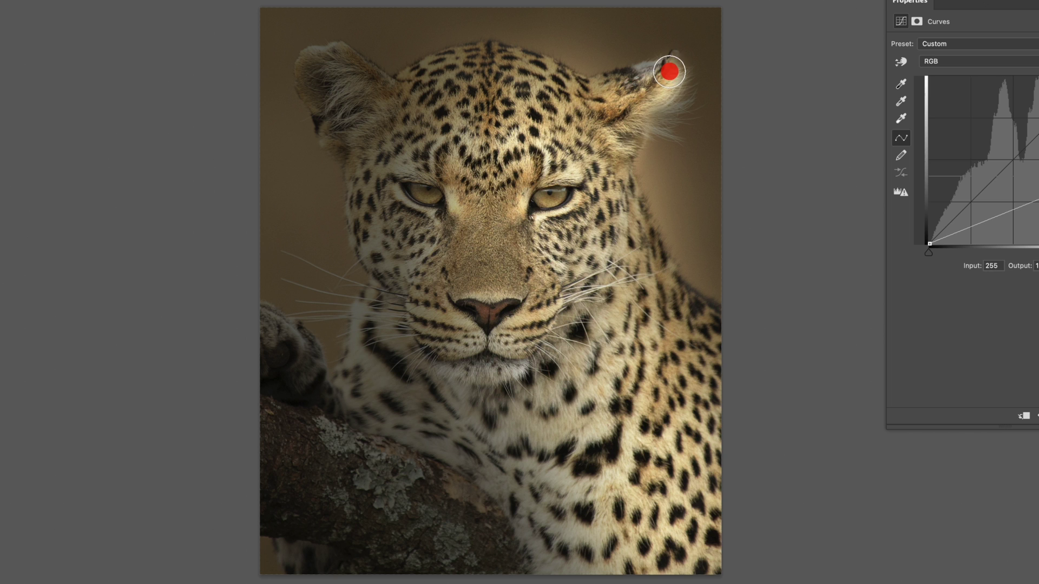
click(658, 76)
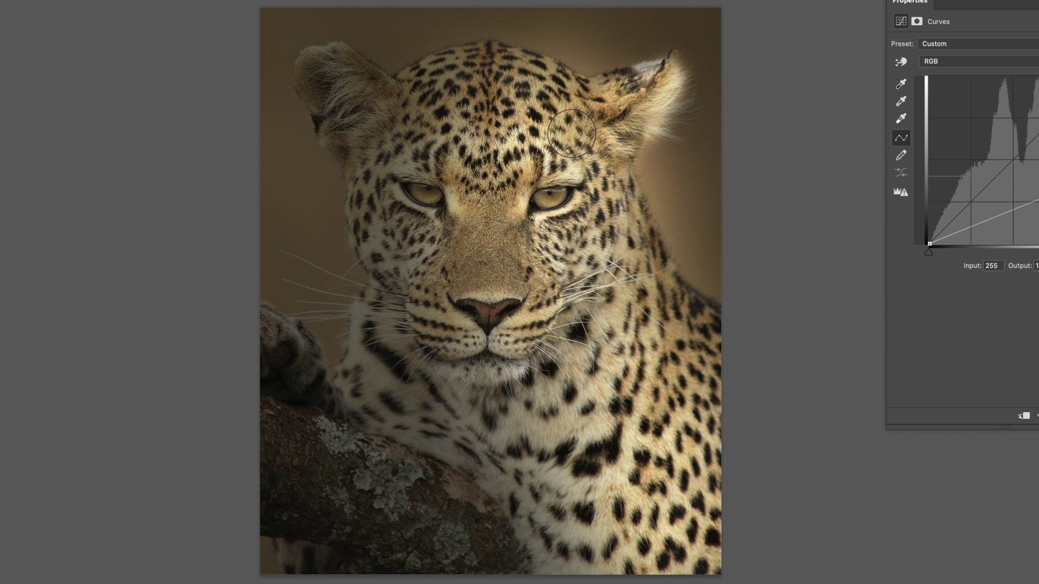
Paint black with a large brush over the background along the photo's right edge and upper right corner to brighten it
click(711, 102)
click(712, 195)
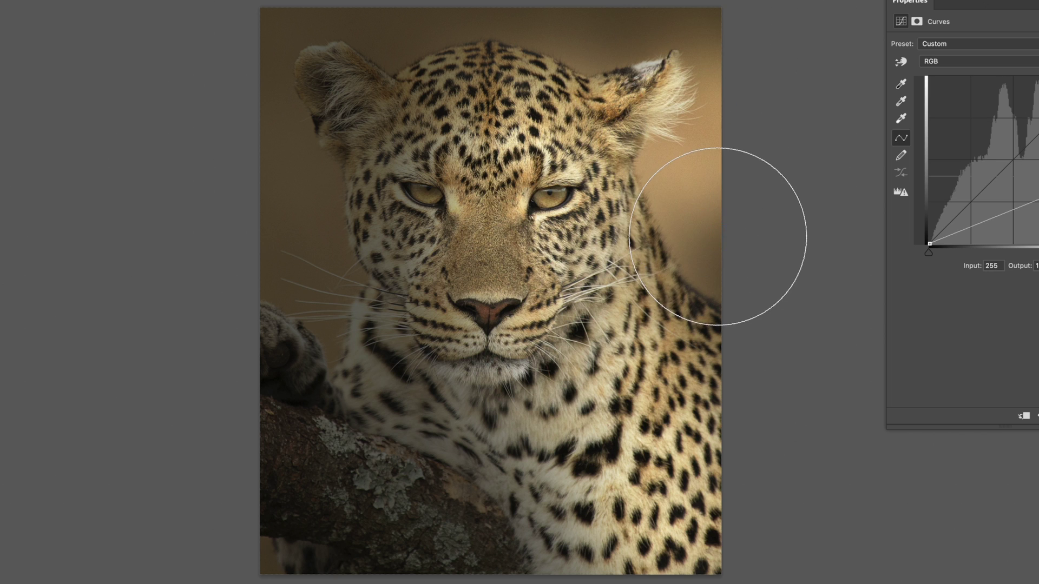
click(704, 162)
click(706, 54)
click(598, 25)
click(643, 23)
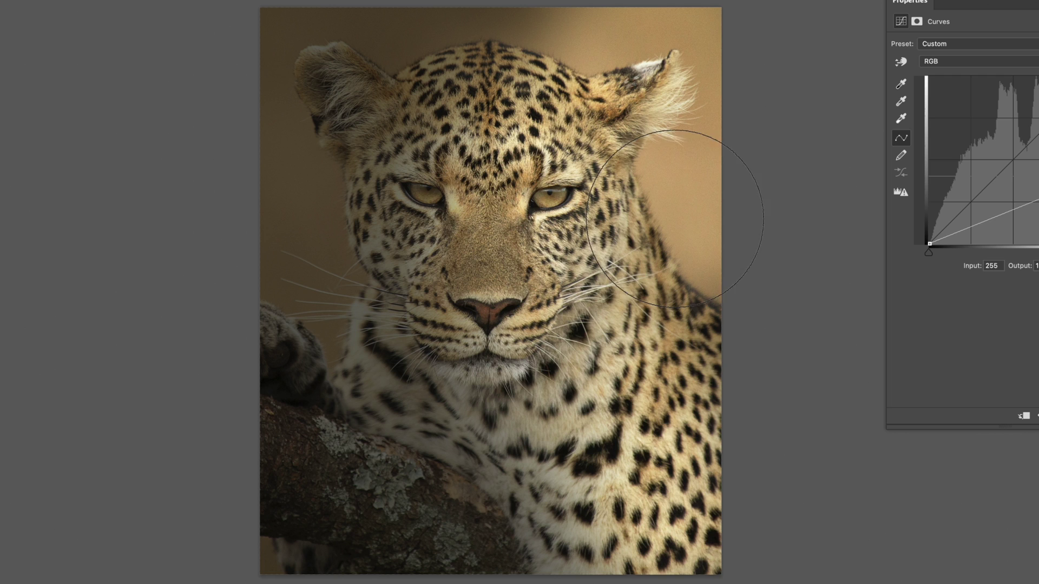
Reduce the brush size and paint black on the mask over both eyes and the side of the muzzle
key(bracketleft)
key(bracketleft)
key(bracketleft)
key(bracketleft)
key(bracketleft)
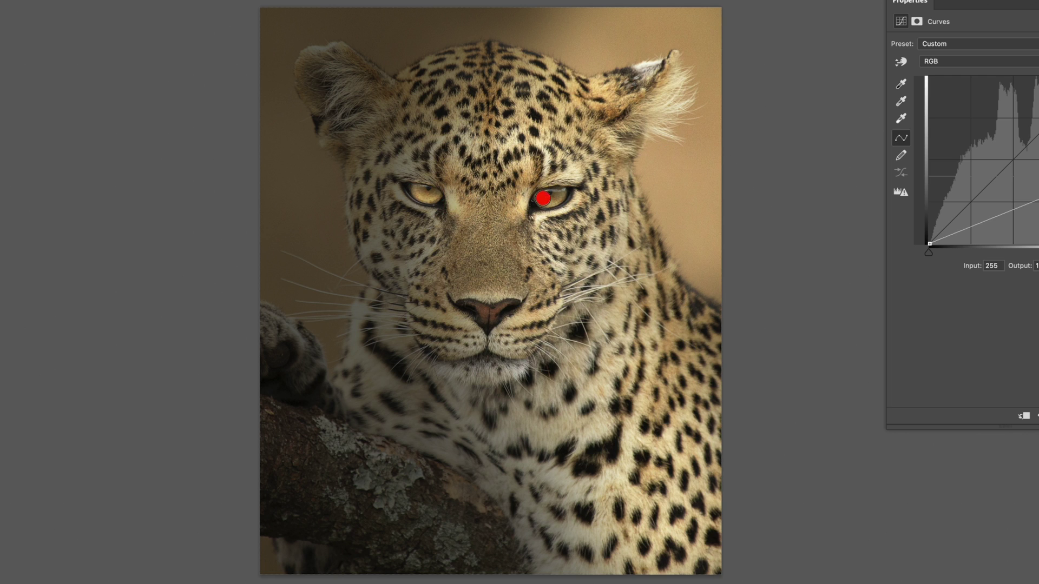
click(528, 271)
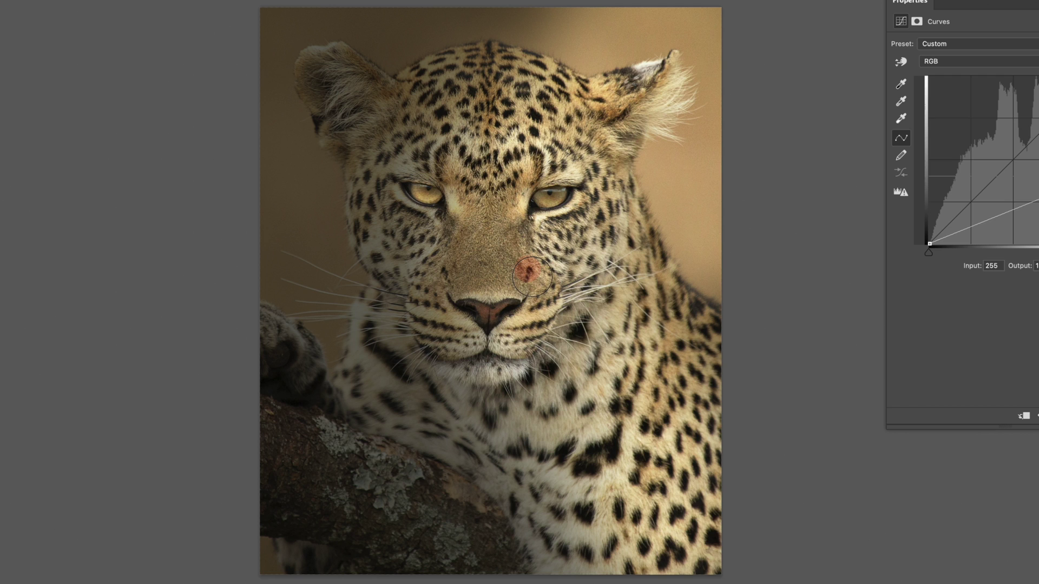
Paint black on the mask to brighten the chin, chest and lower body of the leopard
click(476, 365)
mouse_move(521, 415)
mouse_down()
mouse_move(561, 470)
mouse_move(607, 502)
mouse_move(579, 498)
mouse_up()
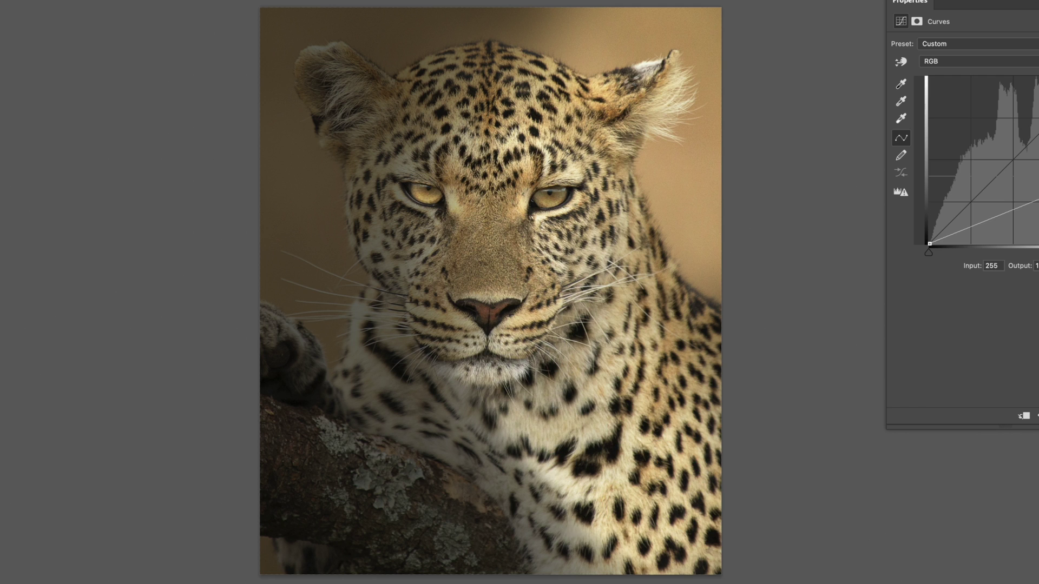
mouse_move(522, 568)
mouse_down()
mouse_move(647, 557)
mouse_move(596, 546)
mouse_move(660, 541)
mouse_up()
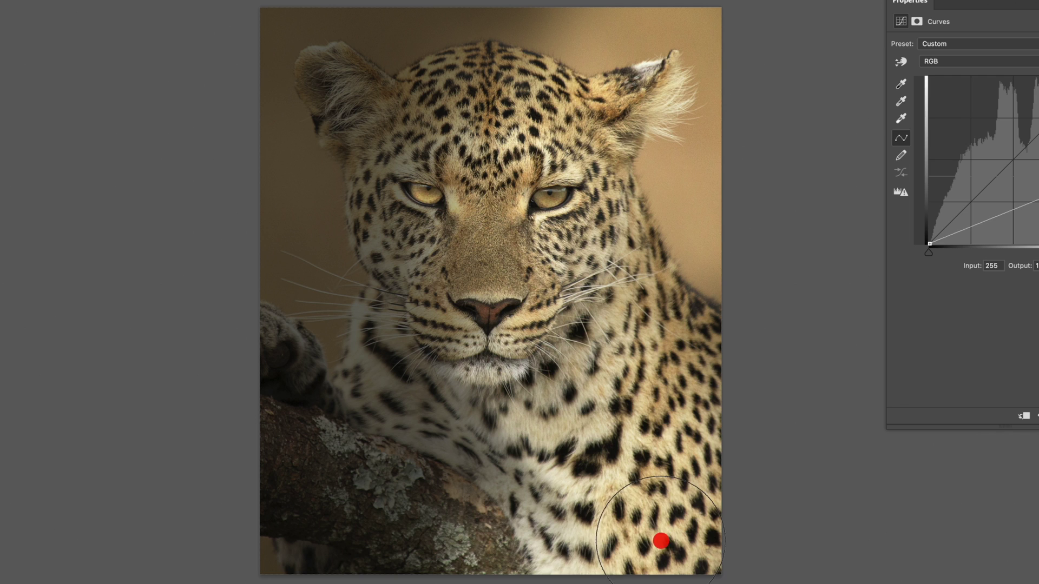
Paint black with a smaller brush along the tree branch on the mask to bring out its upper surface
drag(466, 555, 466, 554)
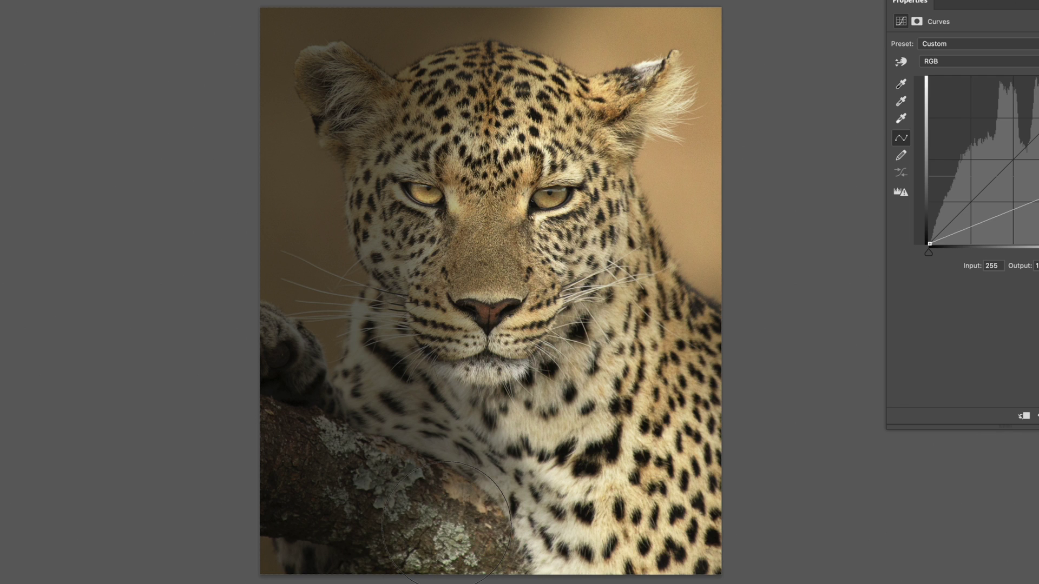
key(bracketleft)
mouse_move(417, 495)
mouse_down()
mouse_move(336, 451)
mouse_move(230, 432)
mouse_up()
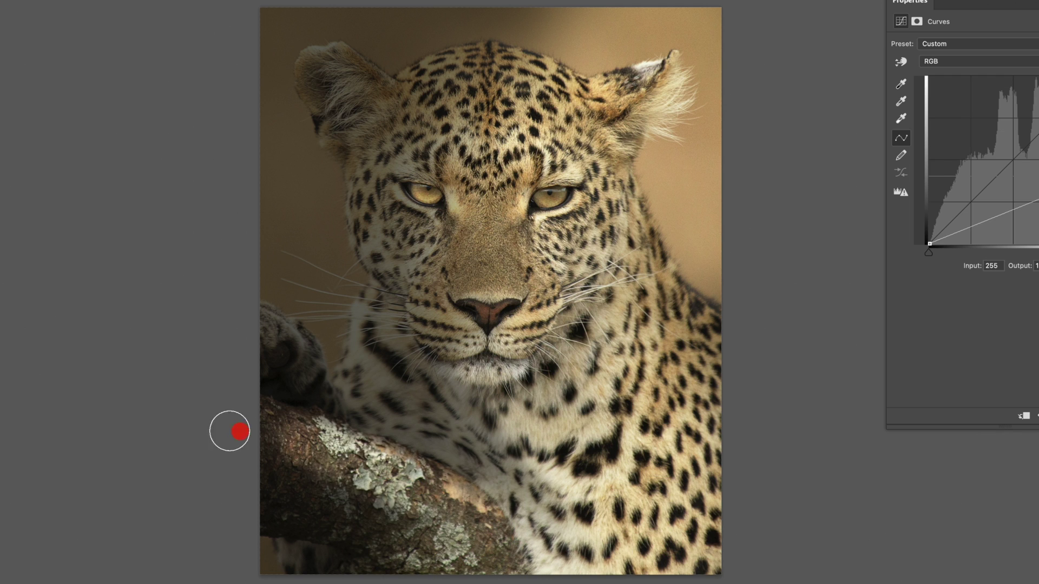
mouse_move(409, 498)
mouse_down()
mouse_move(261, 418)
mouse_move(421, 490)
mouse_up()
Undo the first stroke over the paw and repaint black on the mask to brighten the paw
mouse_move(288, 356)
mouse_down()
mouse_move(267, 330)
mouse_move(221, 361)
mouse_move(283, 358)
mouse_move(208, 326)
mouse_up()
key(super+z)
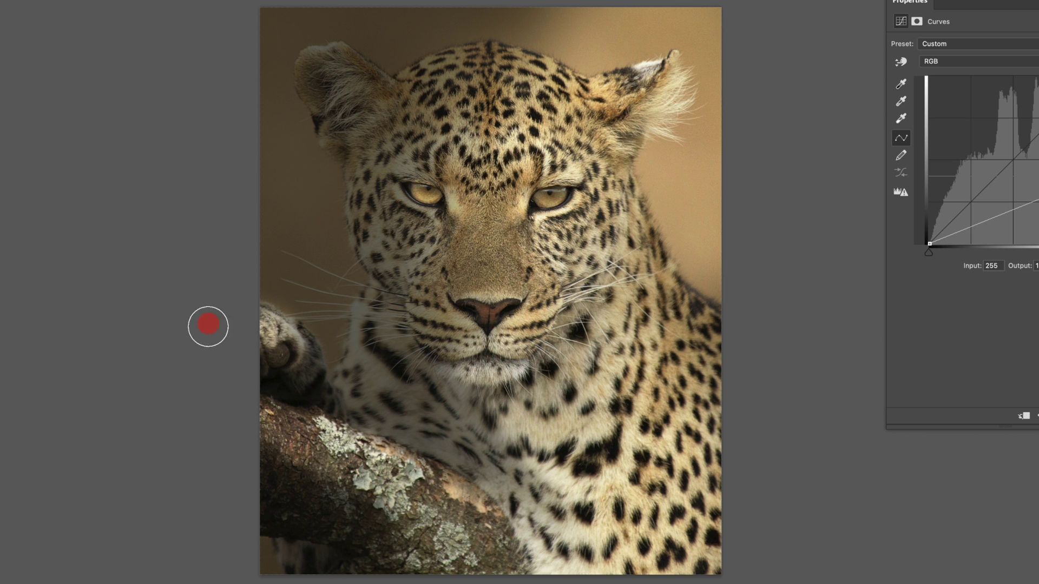
key(super+z)
drag(287, 355, 213, 342)
key(super+minus)
key(super+0)
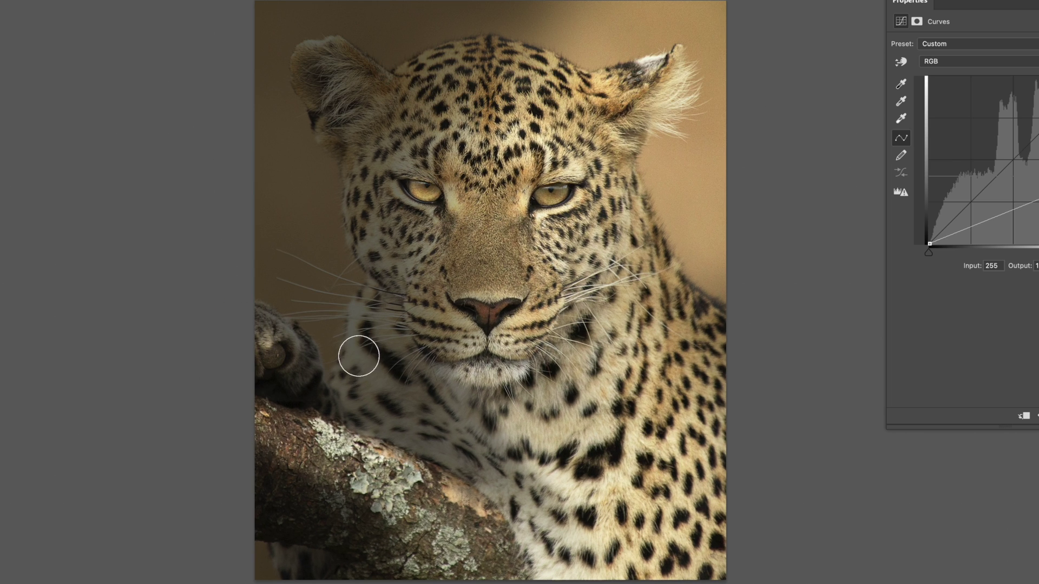
drag(347, 67, 528, 93)
key(super+z)
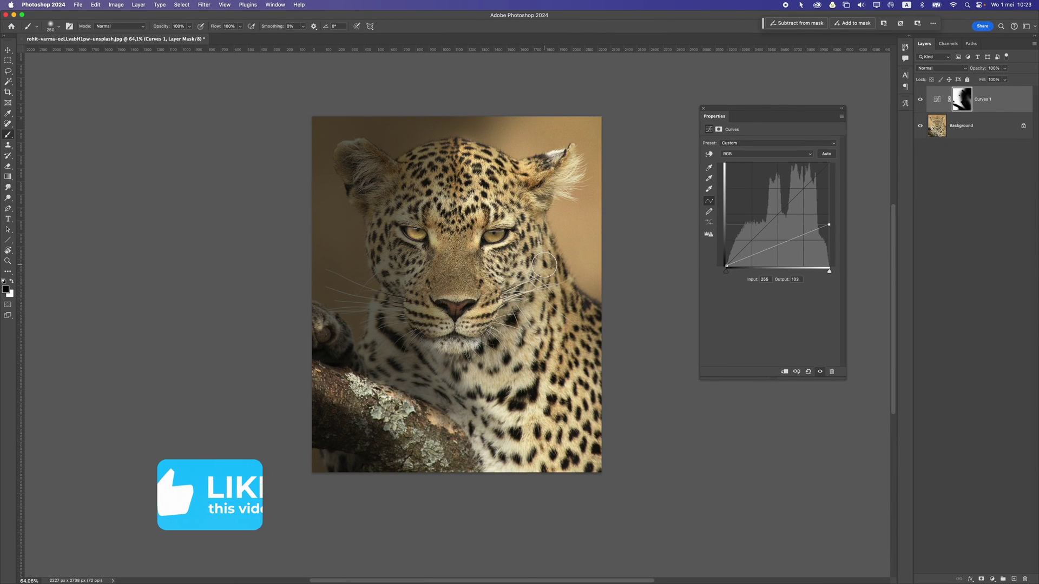
Switch the brush's foreground colour to white, enlarge the brush to 700 px and lower its flow
key(x)
key(bracketright)
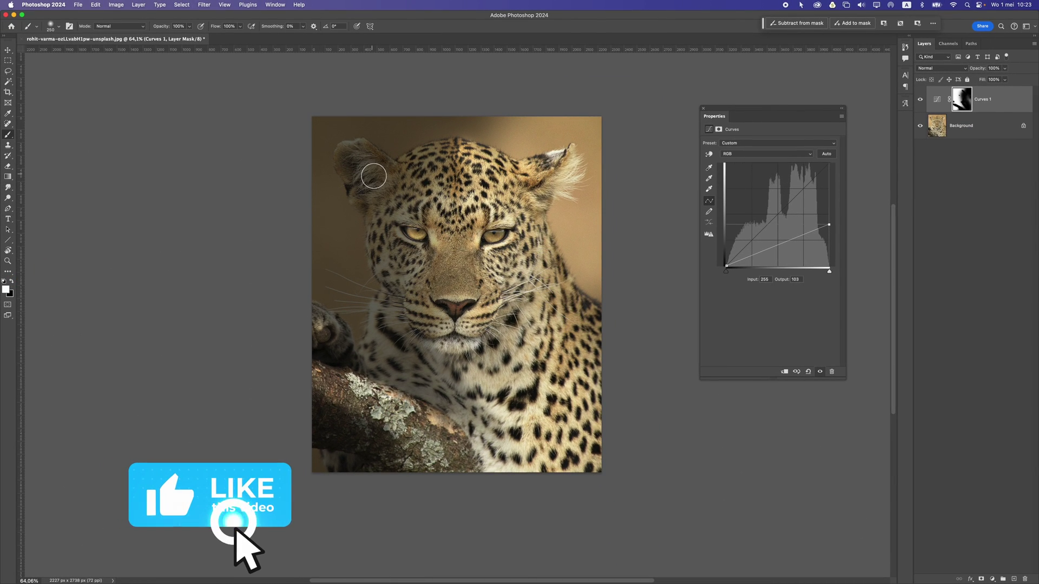
key(bracketright)
key(bracketright)
key(bracketright)
key(bracketright)
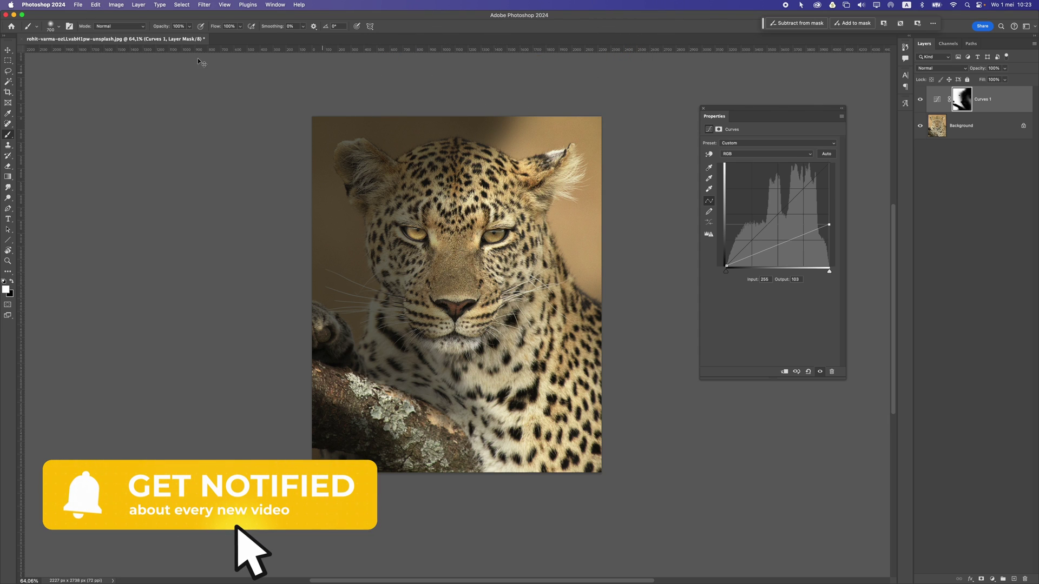
click(239, 27)
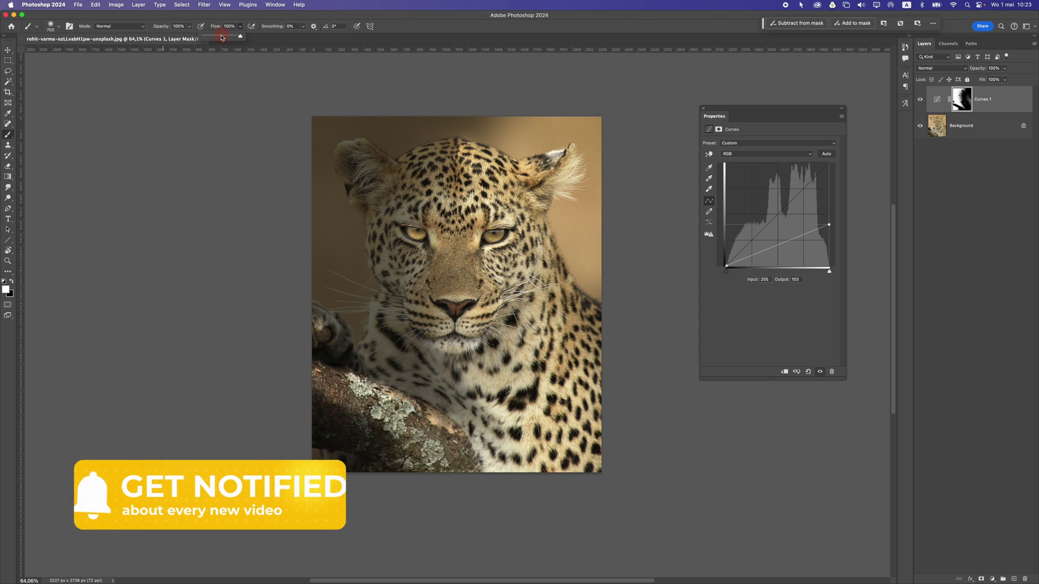
click(220, 36)
mouse_move(455, 126)
mouse_down()
mouse_move(454, 85)
mouse_move(431, 139)
mouse_up()
drag(431, 139, 524, 76)
key(super+z)
key(super+z)
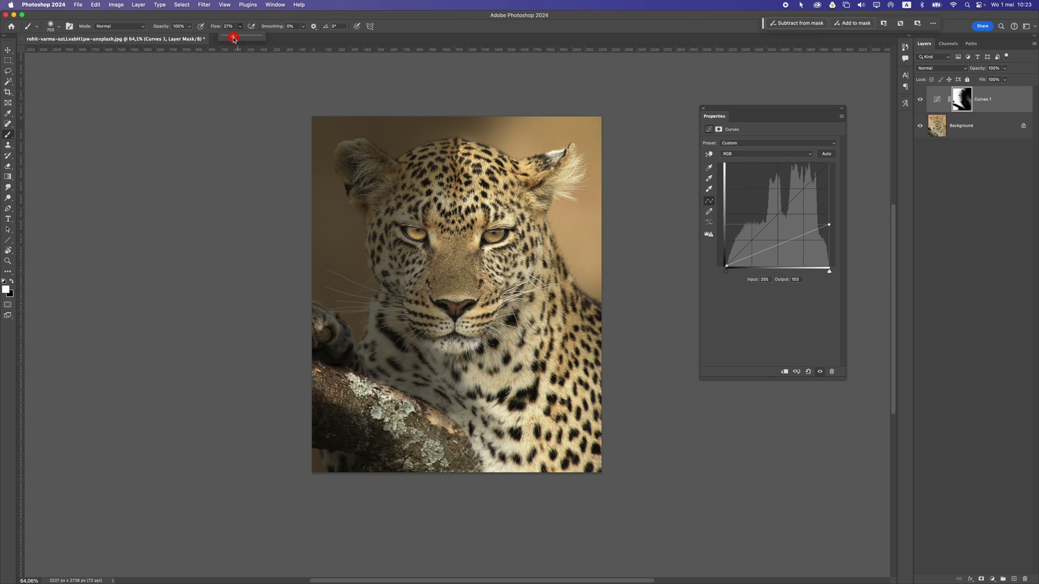
Set the brush flow to 27% and paint white on the mask across the background above the head to darken it
drag(379, 111, 793, 58)
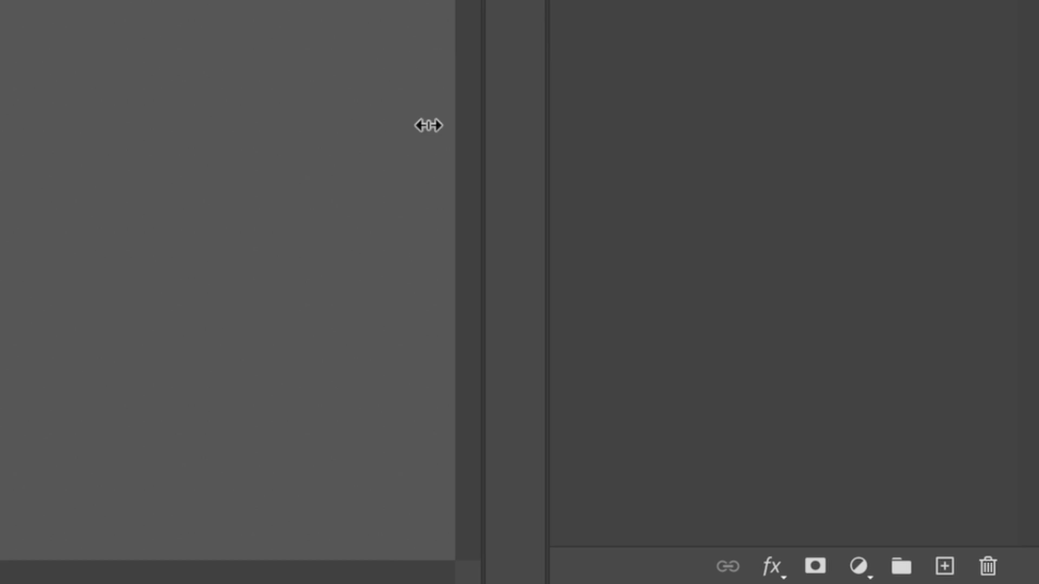
Add a Hue/Saturation adjustment layer and lower its saturation to -20
click(848, 565)
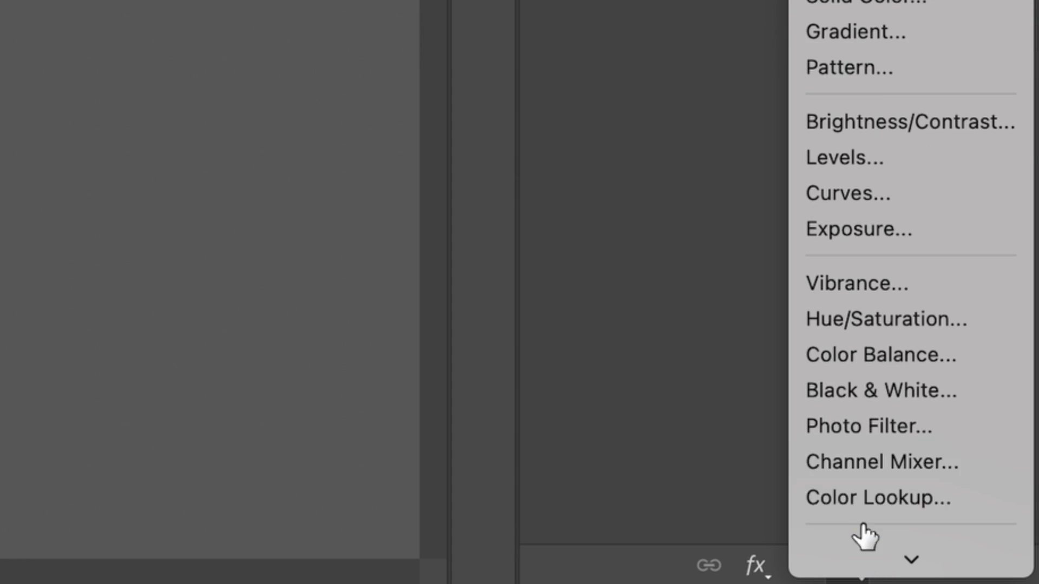
click(893, 333)
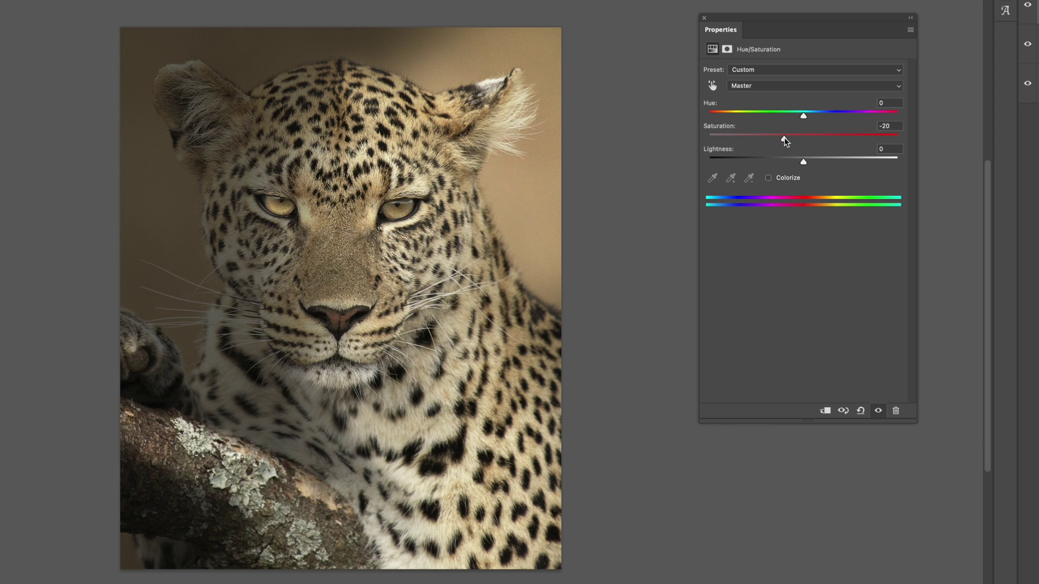
scroll(405, 239, down, 3)
scroll(404, 239, up, 2)
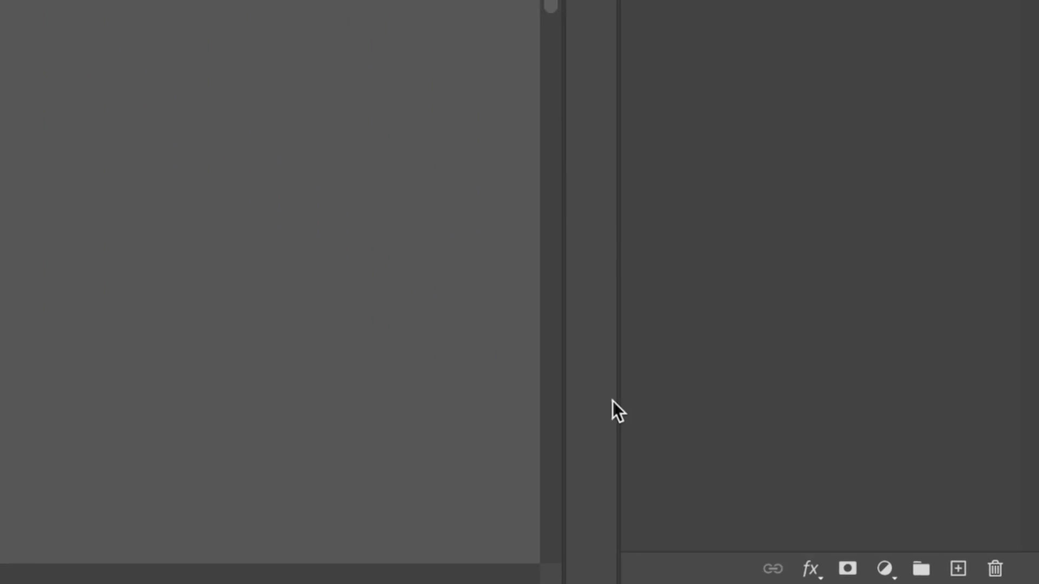
Create a new layer above the adjustments, fill it with 50% Gray and set its blend mode to Overlay
click(1012, 580)
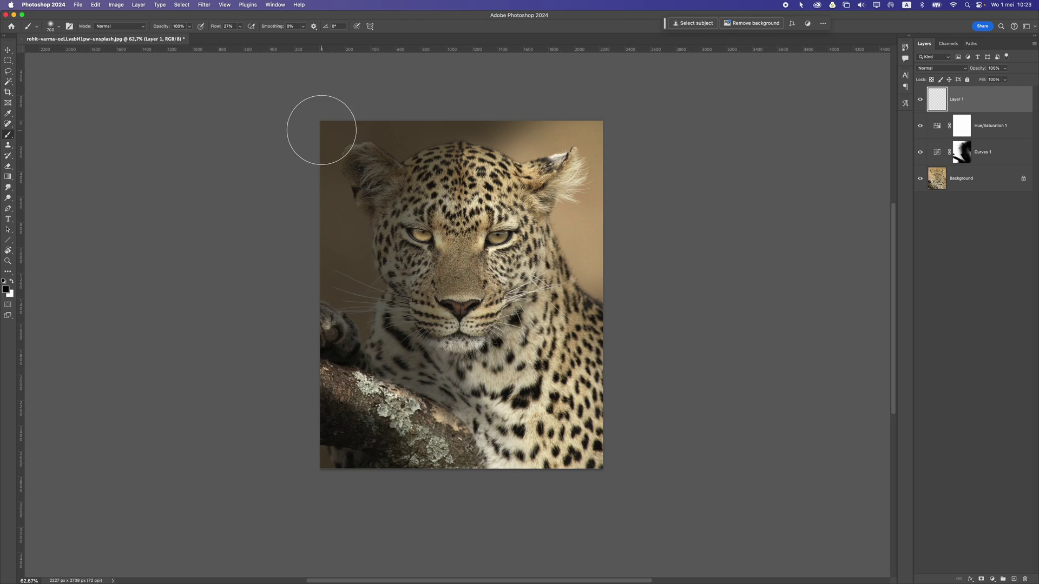
click(95, 4)
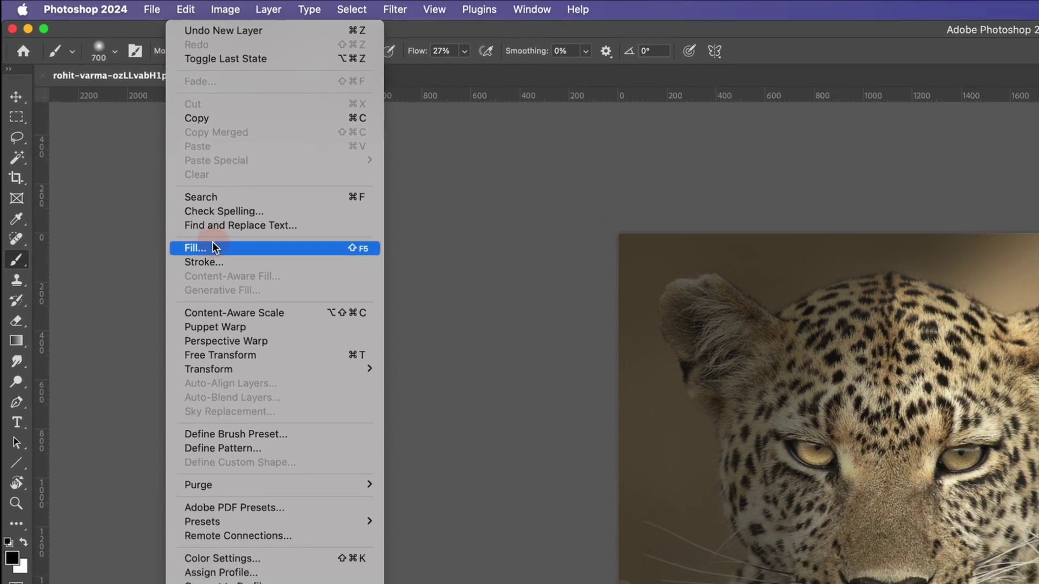
click(212, 247)
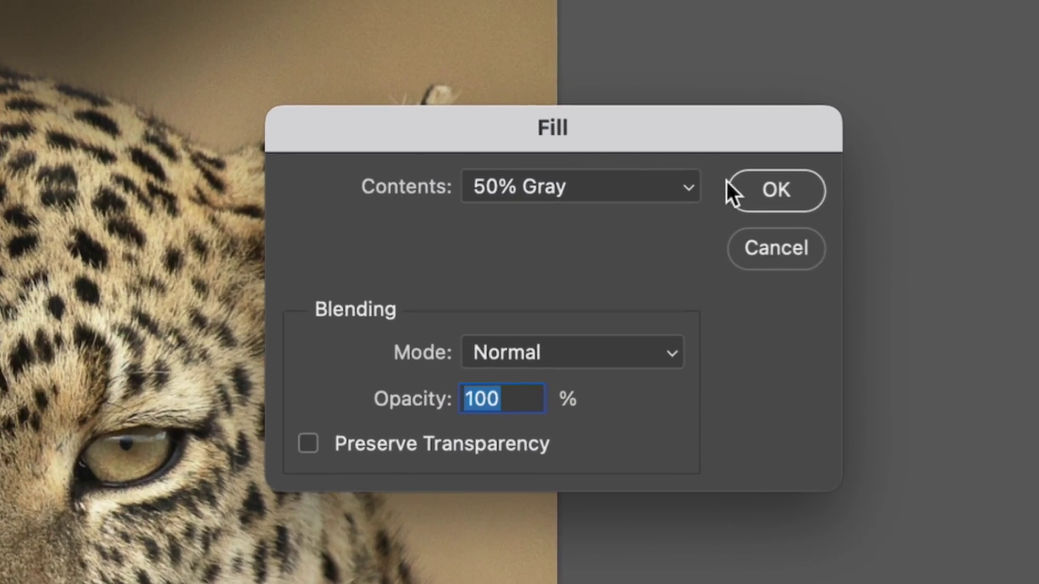
click(649, 173)
click(945, 67)
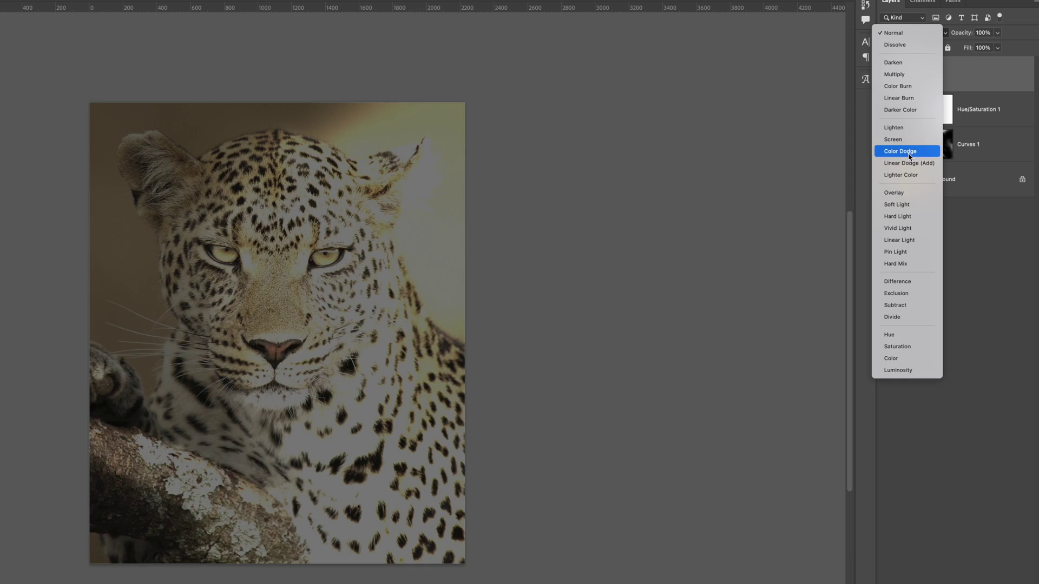
click(911, 193)
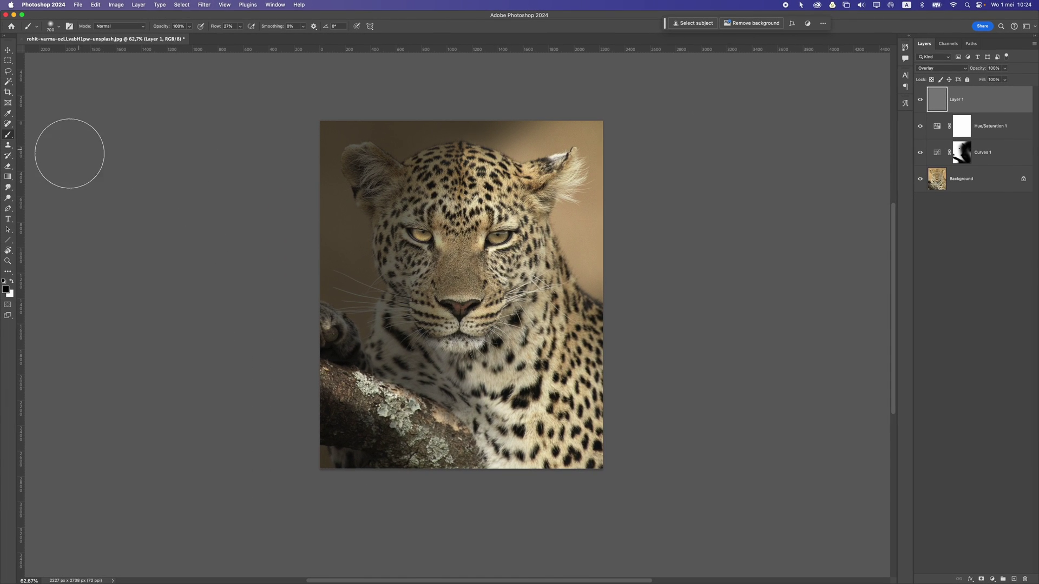
Choose the Burn tool and set its range to Highlights and its exposure to 30%
right_click(8, 194)
click(34, 210)
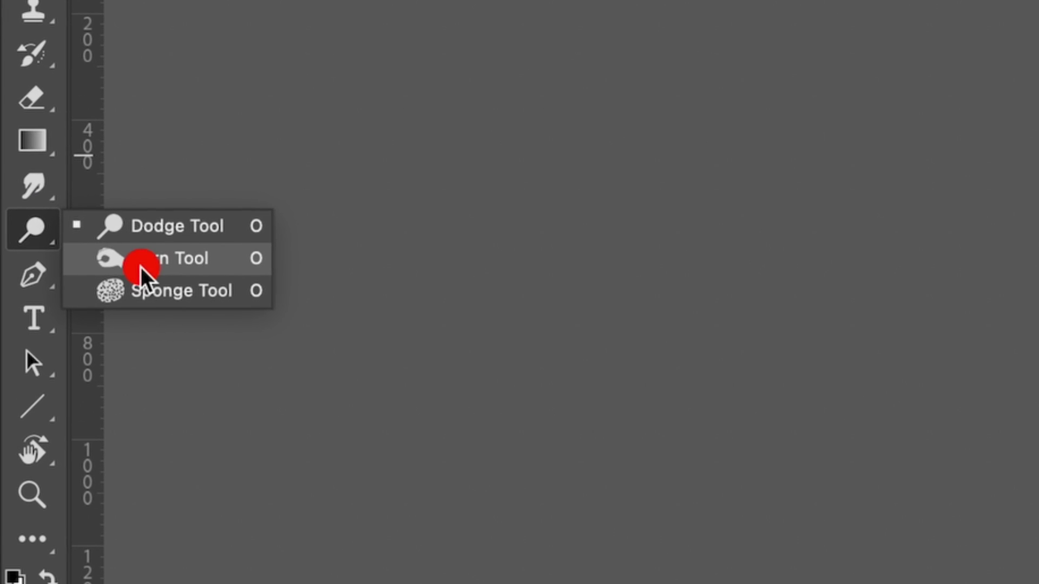
right_click(33, 231)
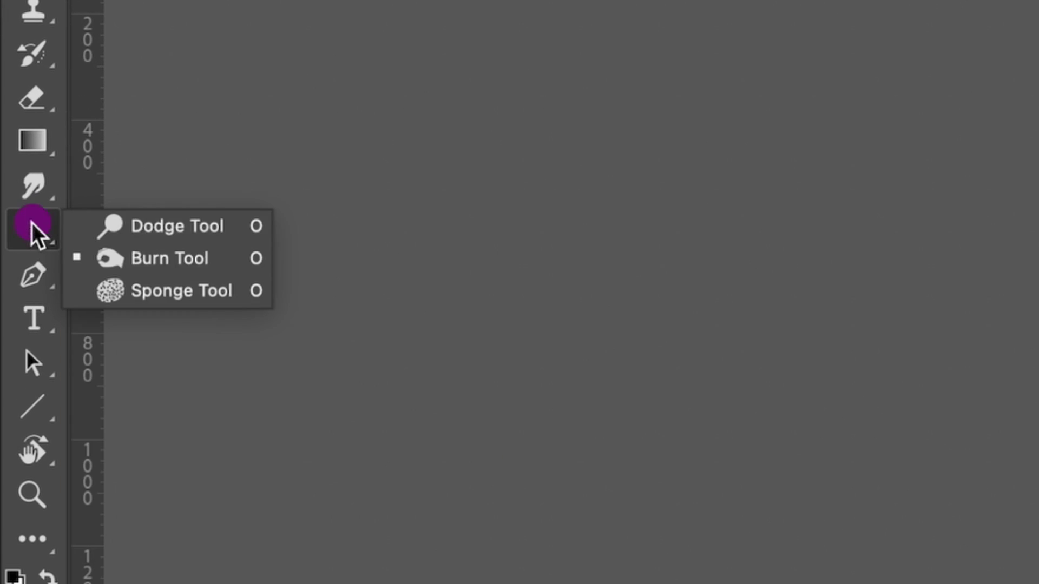
click(122, 264)
click(111, 26)
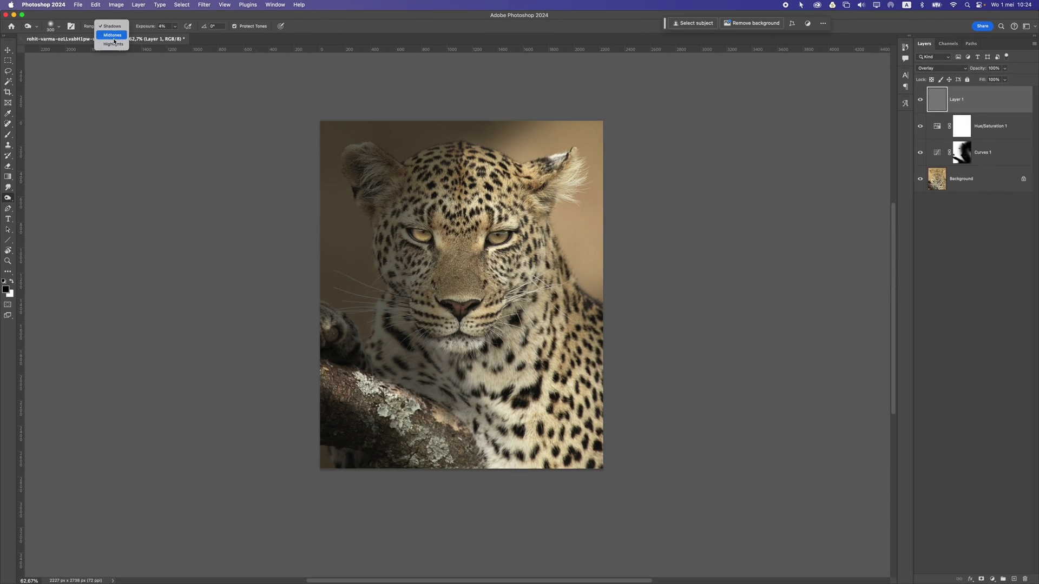
click(114, 43)
click(278, 85)
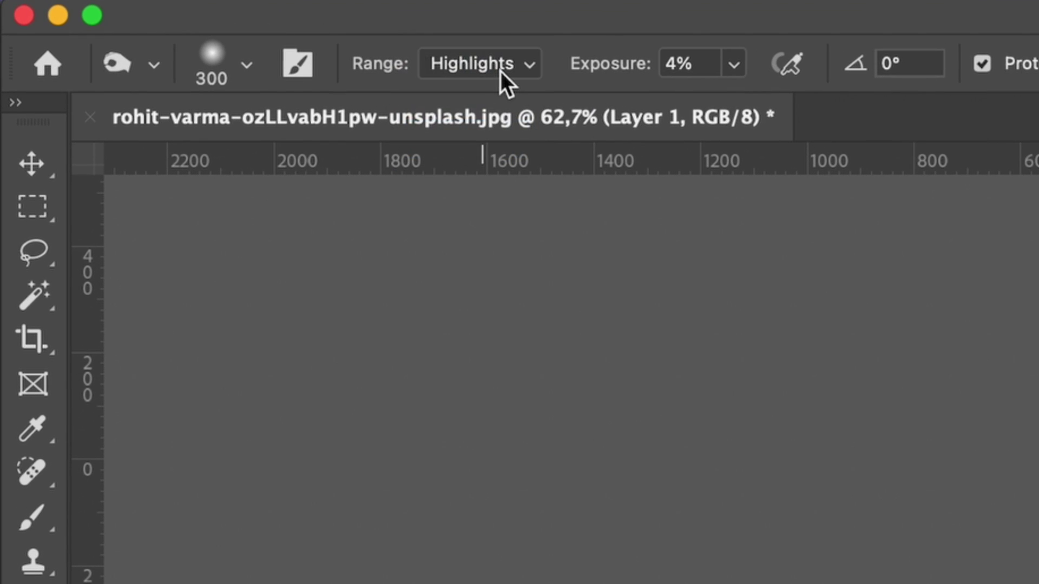
click(735, 65)
mouse_move(766, 101)
mouse_down()
mouse_move(787, 105)
mouse_move(777, 105)
mouse_up()
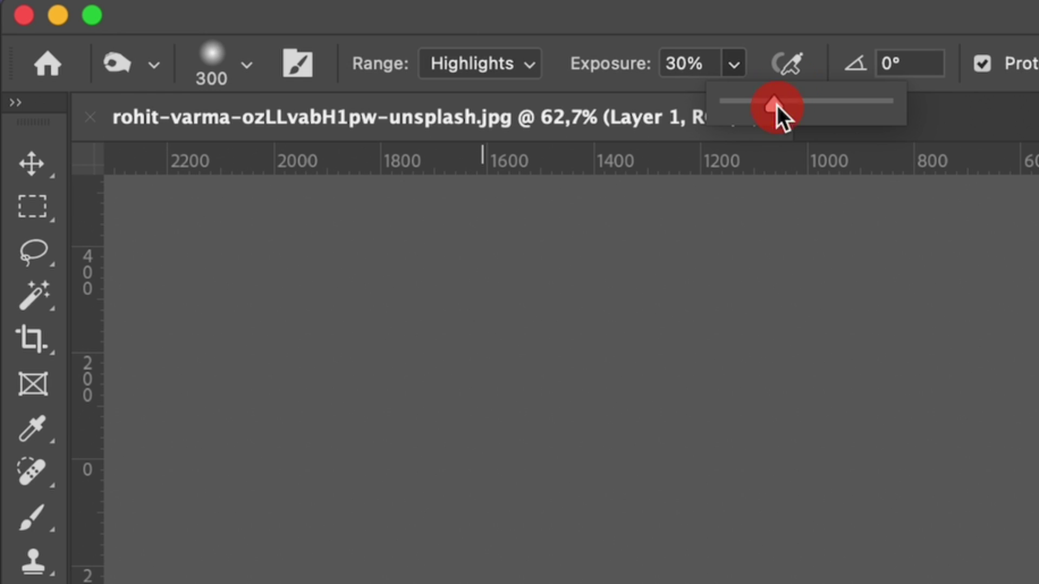
click(805, 27)
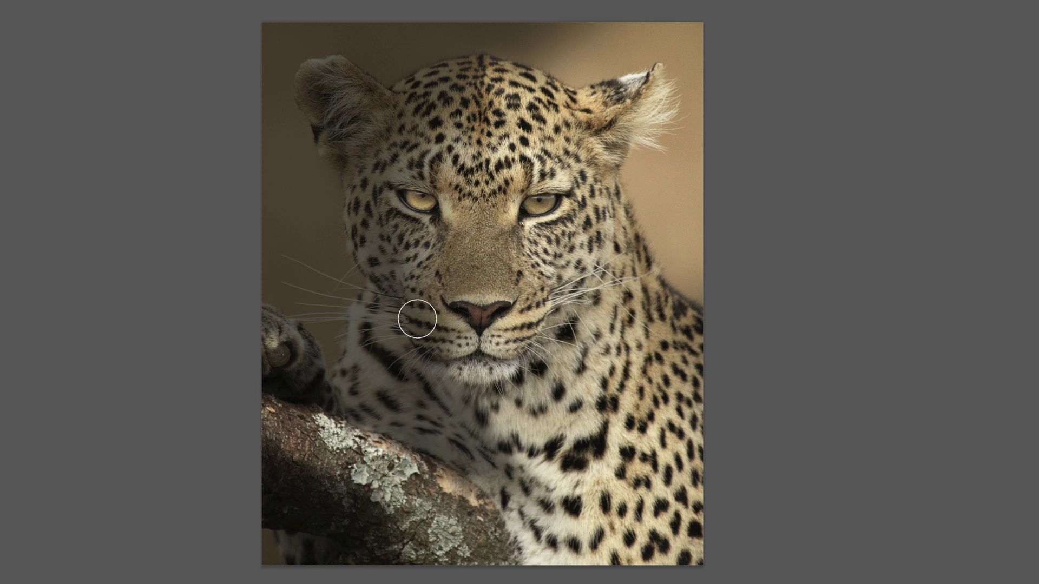
Burn the highlights on the leopard's shaded side on the gray layer and compare the image with that layer hidden
click(398, 405)
click(339, 426)
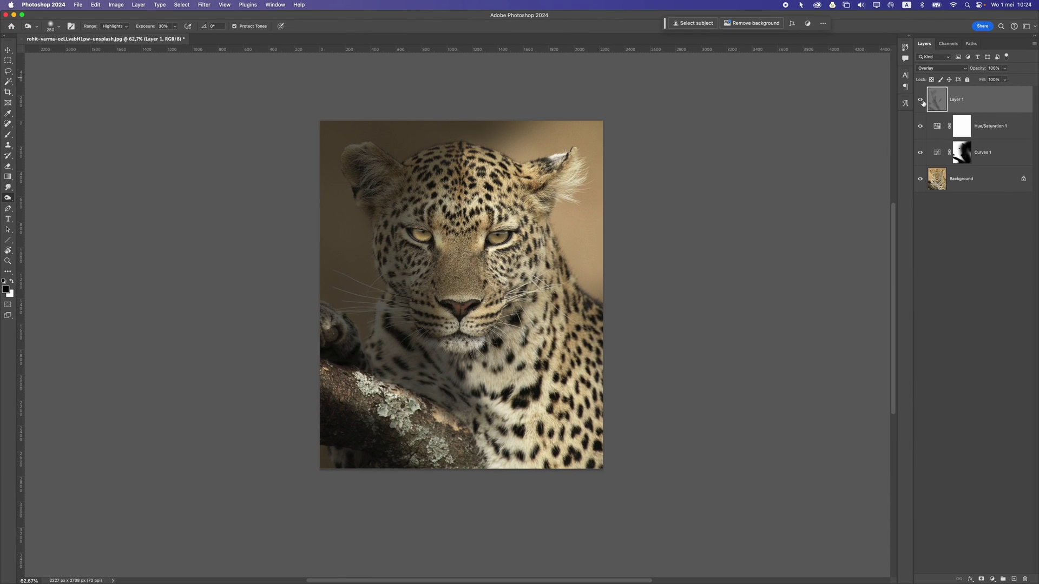
click(921, 100)
click(920, 101)
Set the Burn range to Midtones with 9% exposure and darken the background beside the shaded side of the head
click(113, 26)
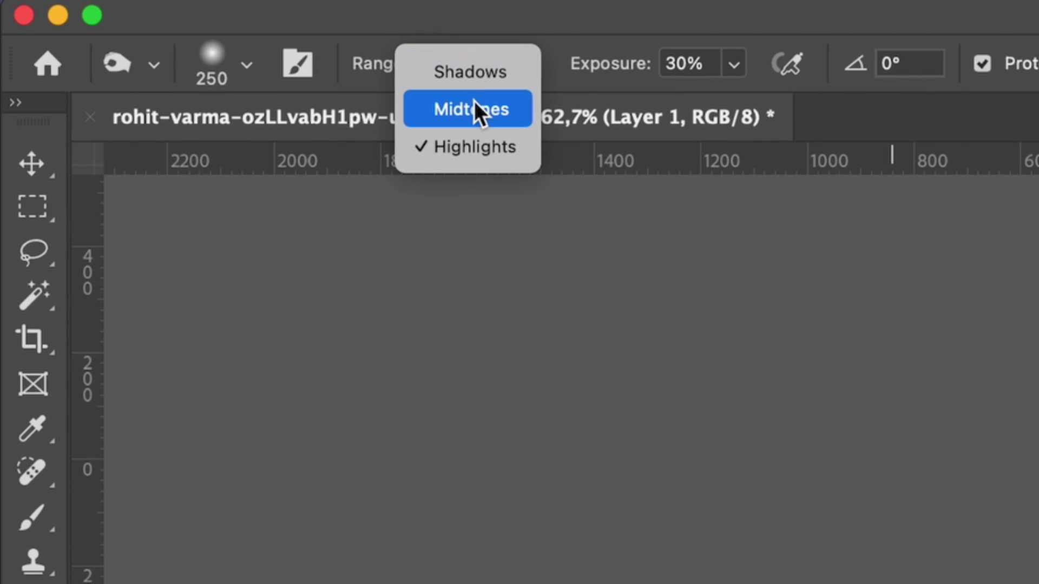
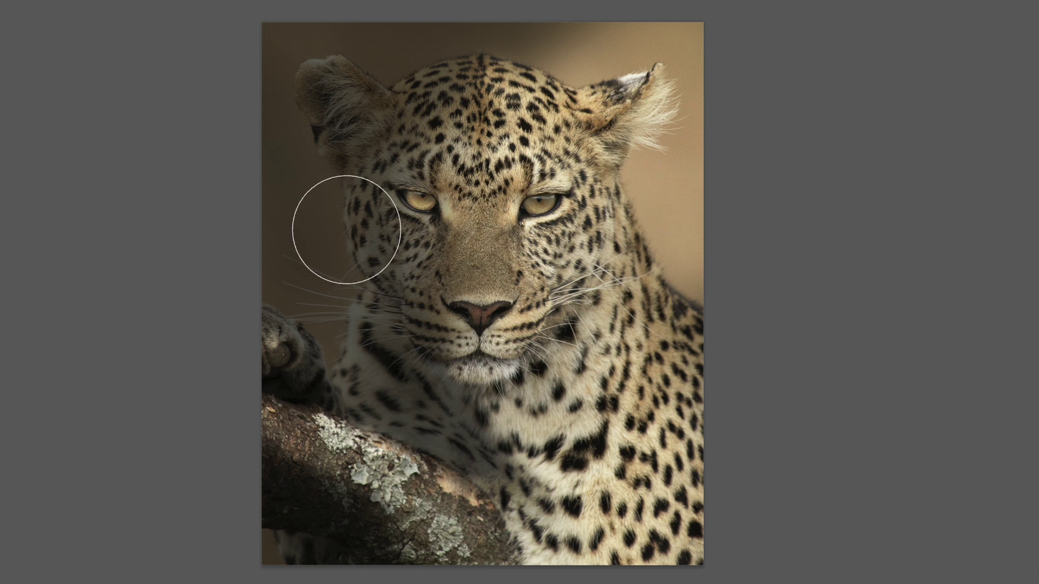
drag(199, 113, 309, 237)
drag(243, 264, 145, 214)
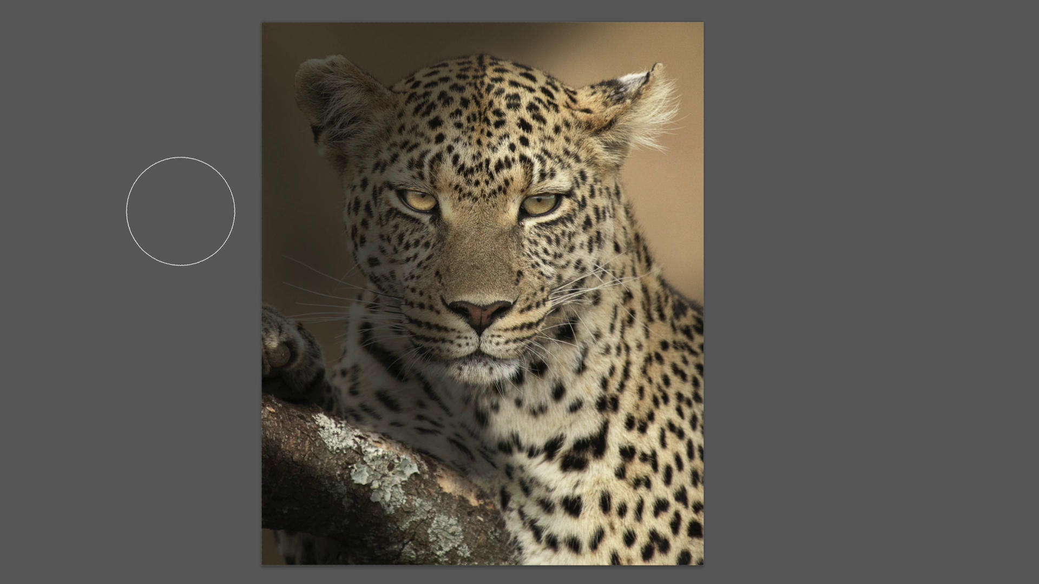
scroll(531, 379, down, 5)
scroll(519, 369, up, 5)
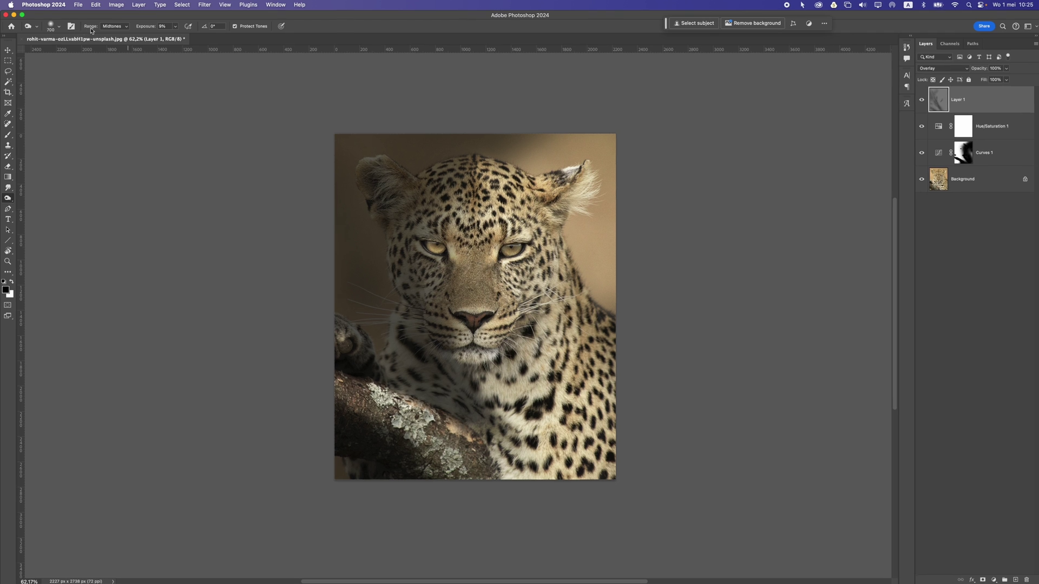
Set the Burn tool's range to Shadows and its exposure to 3%
click(126, 26)
click(115, 17)
click(174, 26)
drag(728, 66, 725, 102)
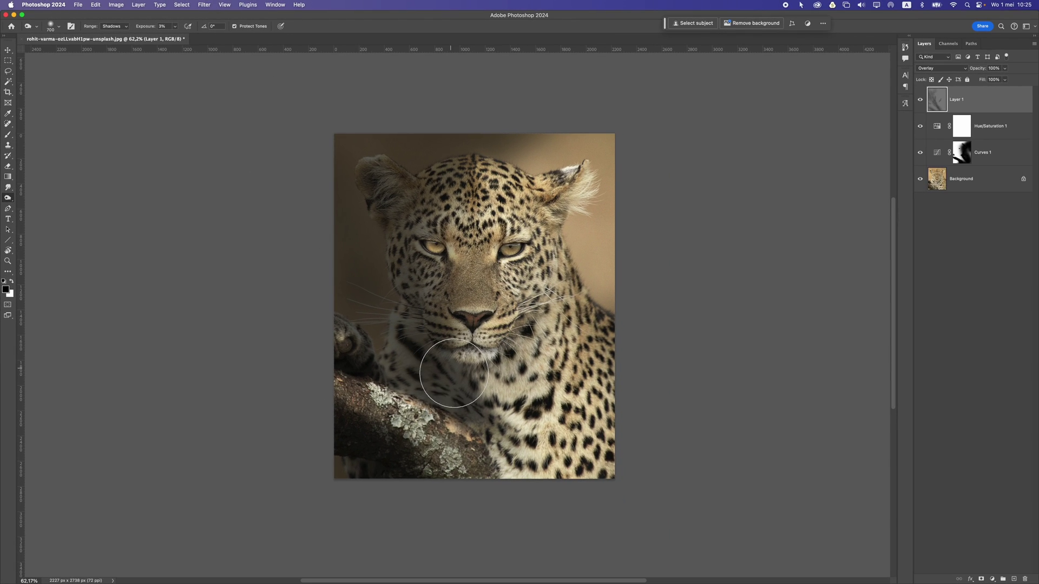
Burn the shadows down the neck and chest with a 300 px brush and along the picture's lower edge with a larger one
key(bracketleft)
key(bracketleft)
key(bracketleft)
key(bracketleft)
drag(403, 338, 503, 493)
key(bracketright)
key(bracketright)
key(bracketright)
key(bracketright)
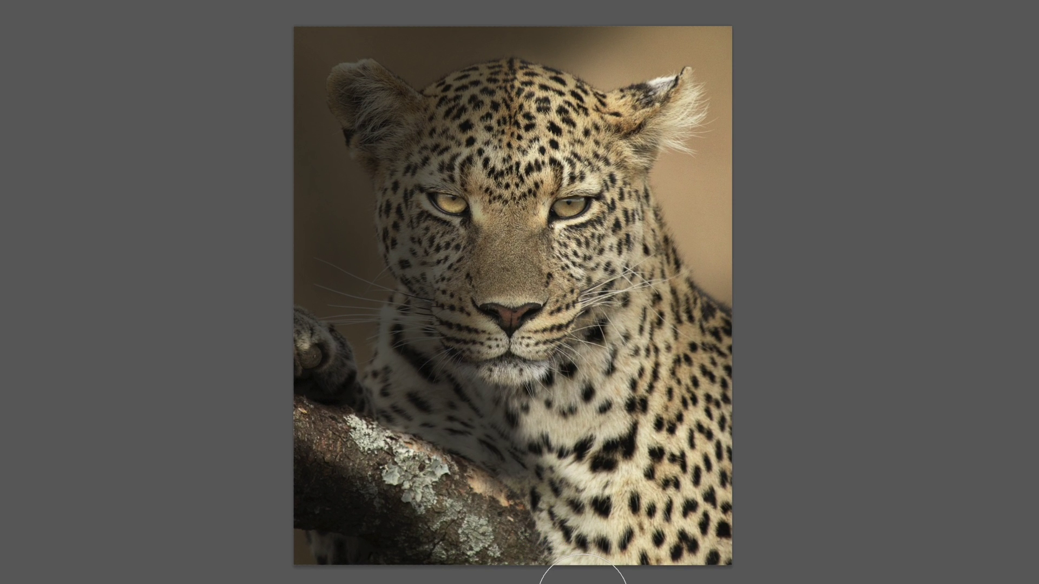
drag(400, 578, 460, 559)
drag(413, 361, 437, 346)
Burn the shaded side of the face and muzzle with a 300 px brush and compare the image with the gray layer hidden
key(bracketleft)
key(bracketleft)
key(bracketleft)
key(bracketleft)
mouse_move(451, 289)
mouse_down()
mouse_move(476, 307)
mouse_move(484, 340)
mouse_up()
click(416, 238)
click(392, 126)
mouse_move(393, 126)
mouse_down()
mouse_move(388, 92)
mouse_move(420, 156)
mouse_move(487, 98)
mouse_move(415, 251)
mouse_up()
click(286, 411)
click(450, 244)
scroll(470, 390, down, 5)
scroll(470, 382, up, 5)
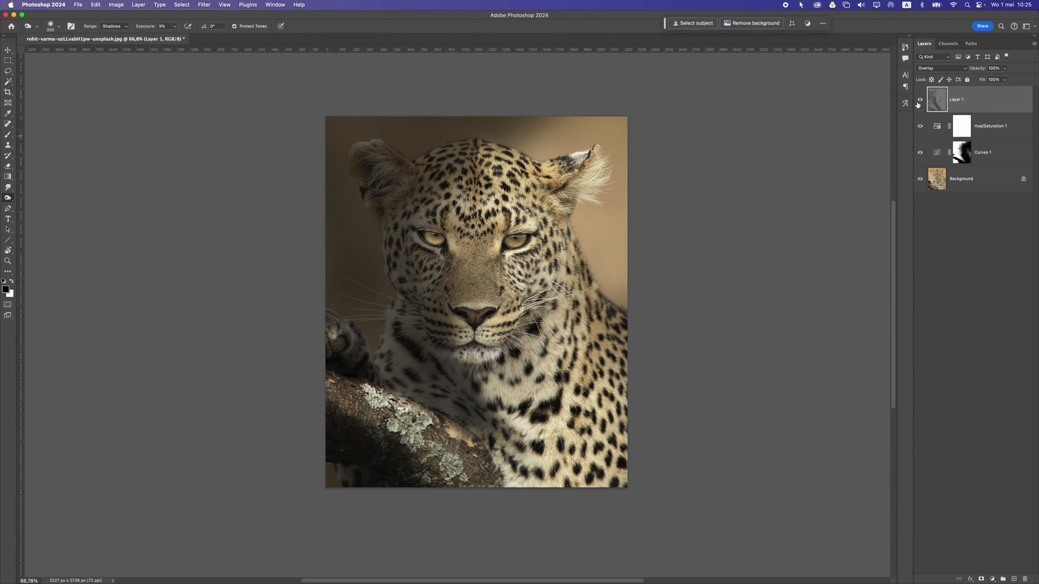
click(920, 102)
click(919, 101)
Enlarge the Burn brush to 800 px and darken the background around the shaded ear and upper corner
key(bracketright)
key(bracketright)
key(bracketright)
key(bracketright)
mouse_move(367, 104)
mouse_down()
mouse_move(338, 110)
mouse_move(370, 291)
mouse_move(324, 107)
mouse_up()
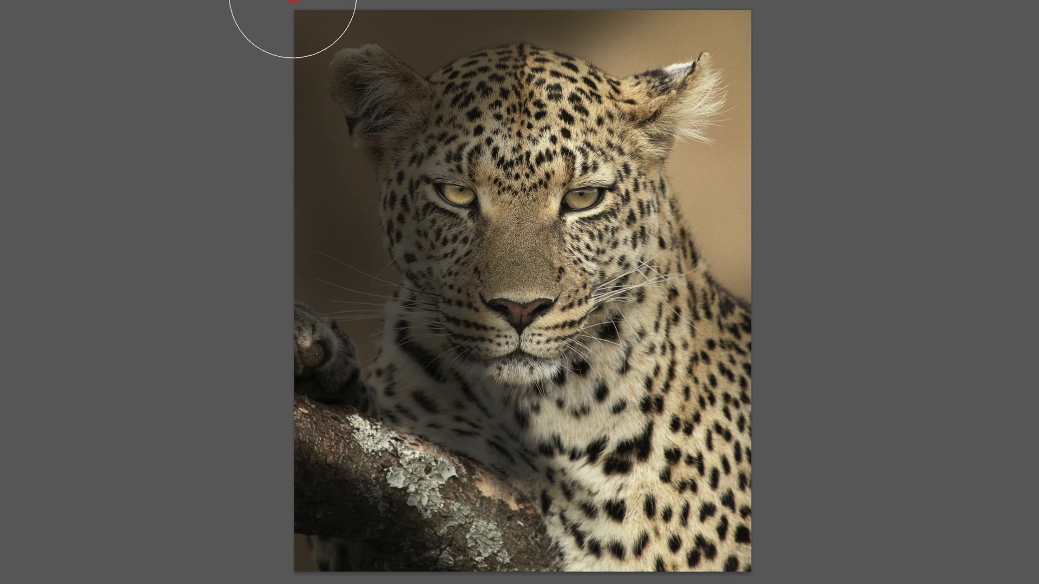
mouse_move(292, 0)
mouse_down()
mouse_move(615, 0)
mouse_move(334, 24)
mouse_up()
mouse_move(889, 0)
mouse_down()
mouse_move(640, 21)
mouse_move(599, 17)
mouse_move(758, 0)
mouse_move(361, 10)
mouse_move(246, 178)
mouse_move(263, 383)
mouse_up()
click(989, 76)
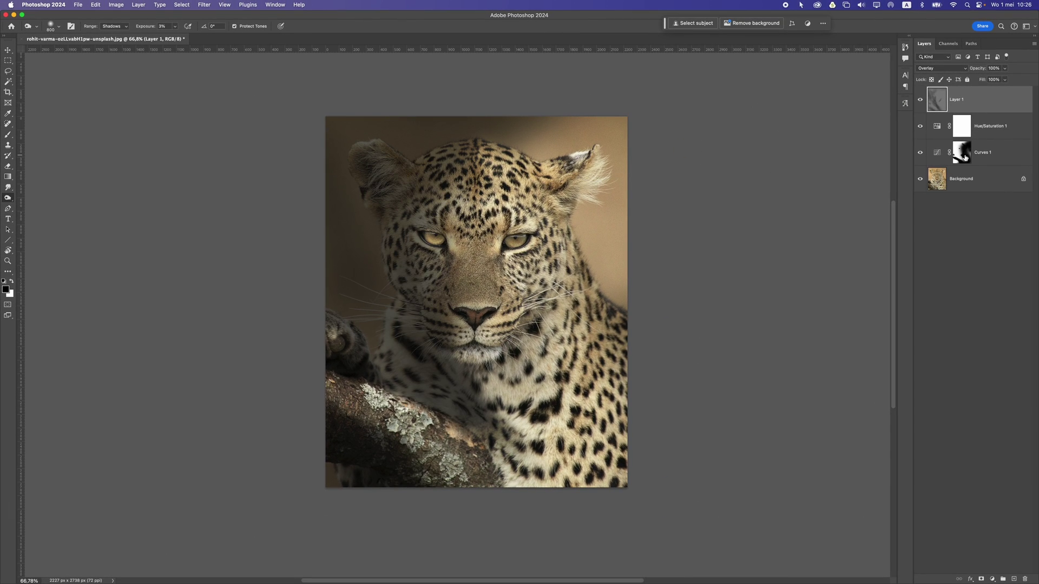
Paint black on the Curves layer's mask with a brush enlarged to 1400 px to lighten the background above the head
click(963, 155)
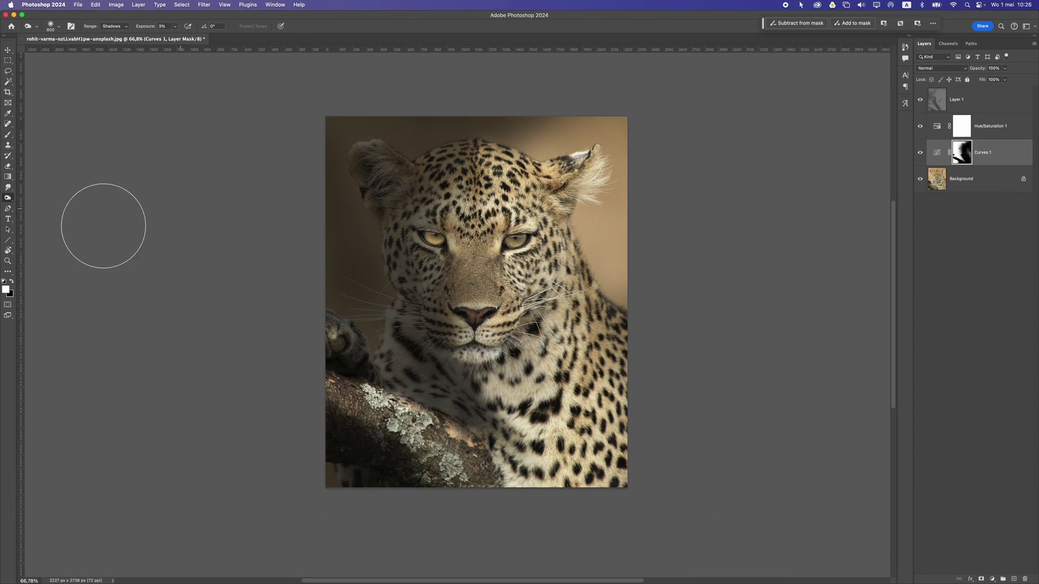
mouse_move(562, 137)
mouse_down()
mouse_move(561, 123)
mouse_move(369, 84)
mouse_up()
click(8, 134)
click(413, 88)
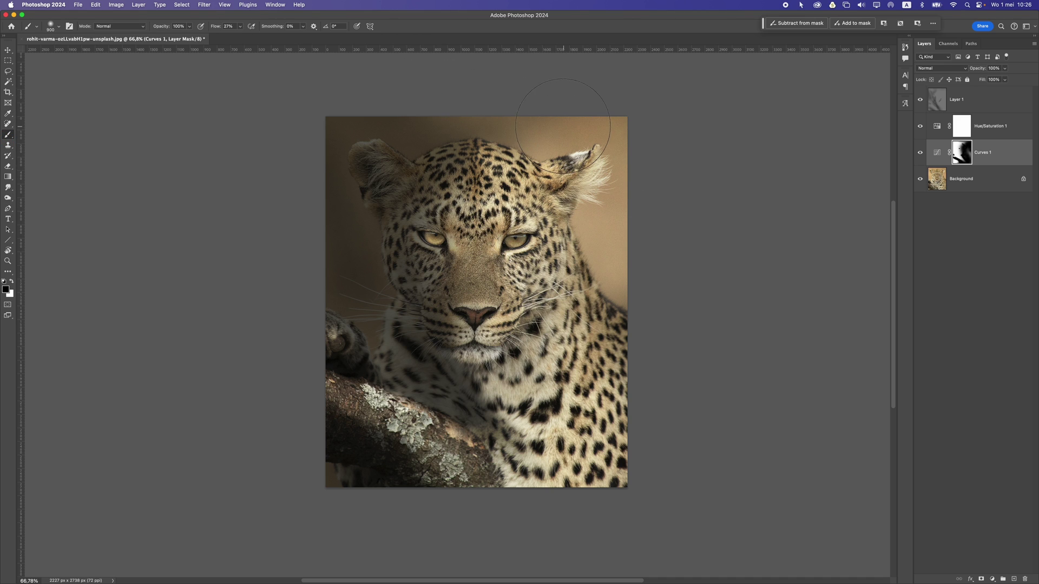
key(bracketright)
drag(529, 132, 805, 131)
drag(435, 97, 360, 64)
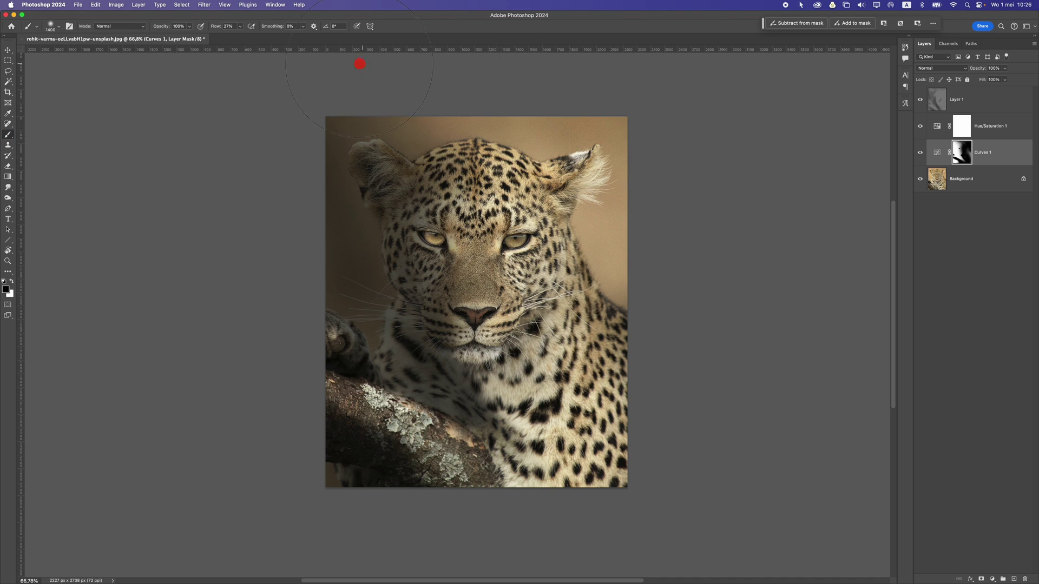
scroll(607, 230, down, 5)
scroll(590, 228, up, 5)
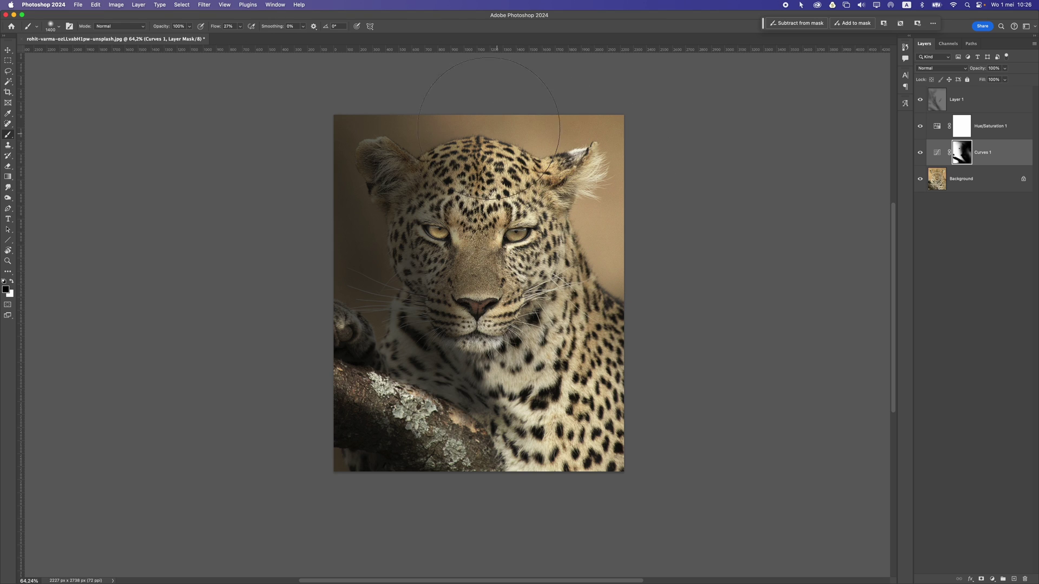
scroll(460, 313, down, 5)
scroll(459, 314, up, 4)
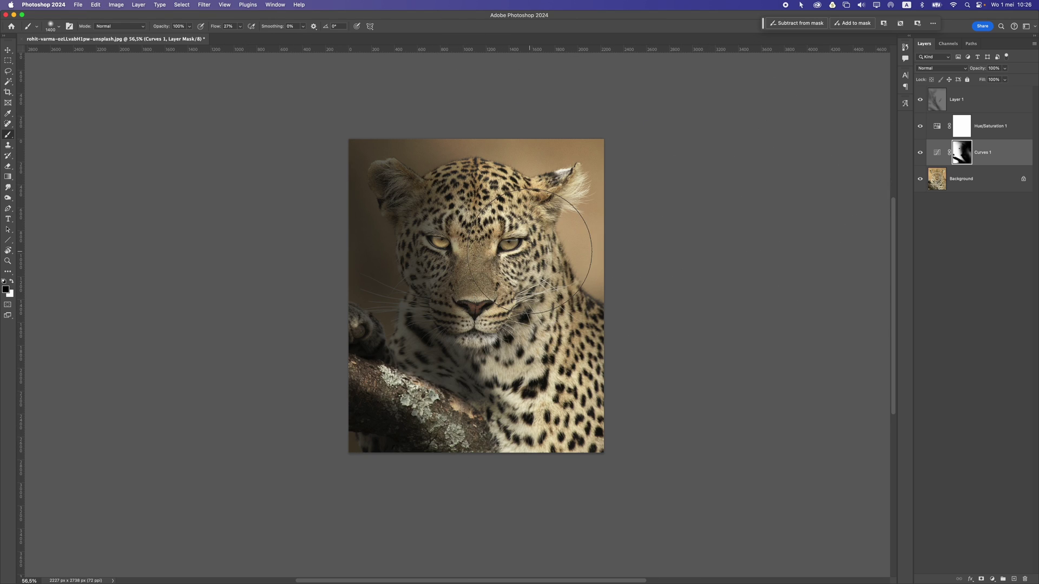
Create a second layer on top of the stack, fill it with 50% Gray and set its blend mode to Overlay
click(7, 53)
click(980, 109)
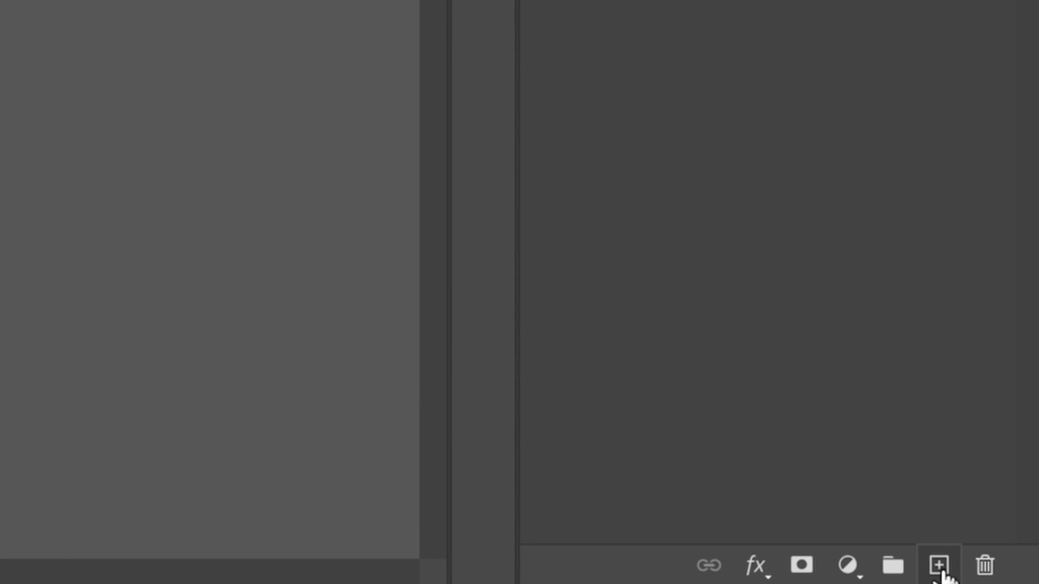
click(942, 569)
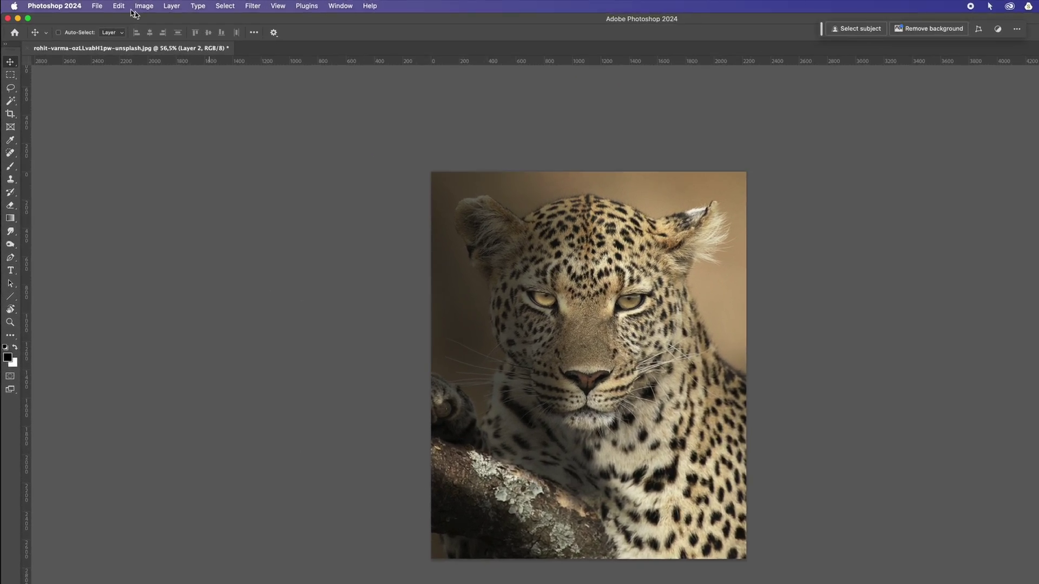
click(119, 6)
click(308, 329)
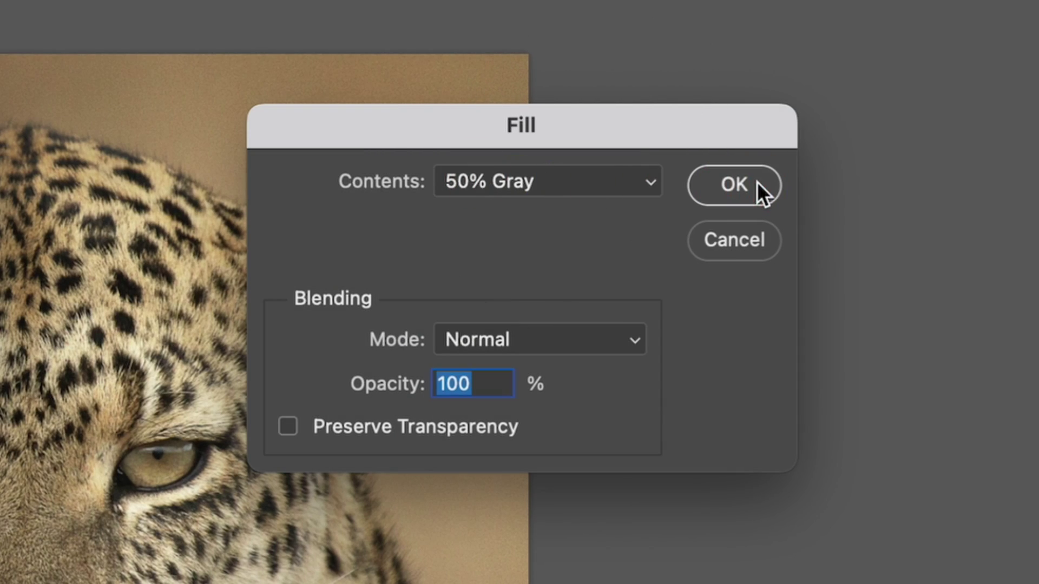
click(764, 189)
click(946, 69)
click(926, 189)
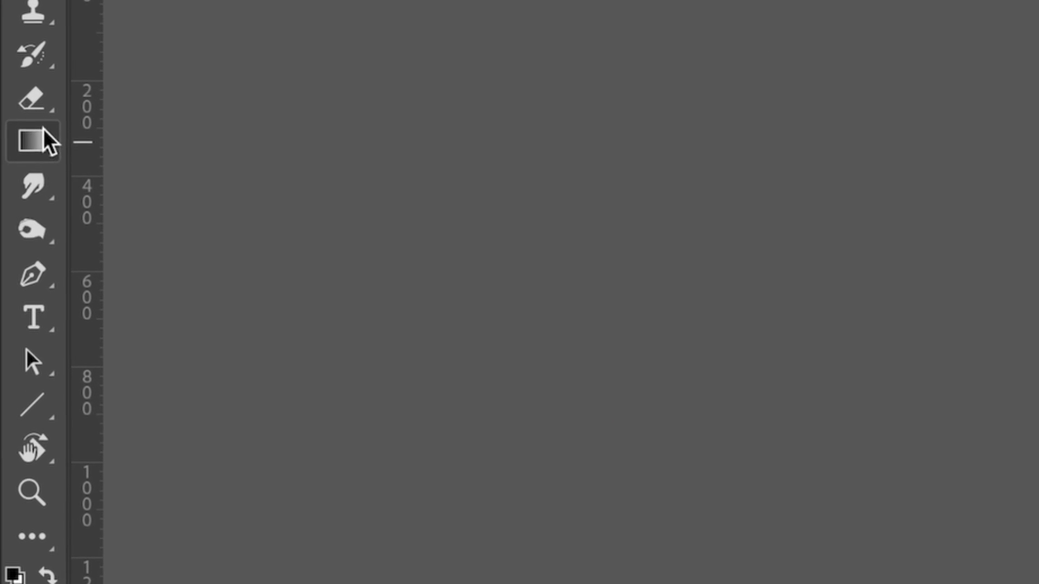
Switch to the Dodge tool with its range on Midtones and set the exposure to 35%
click(8, 198)
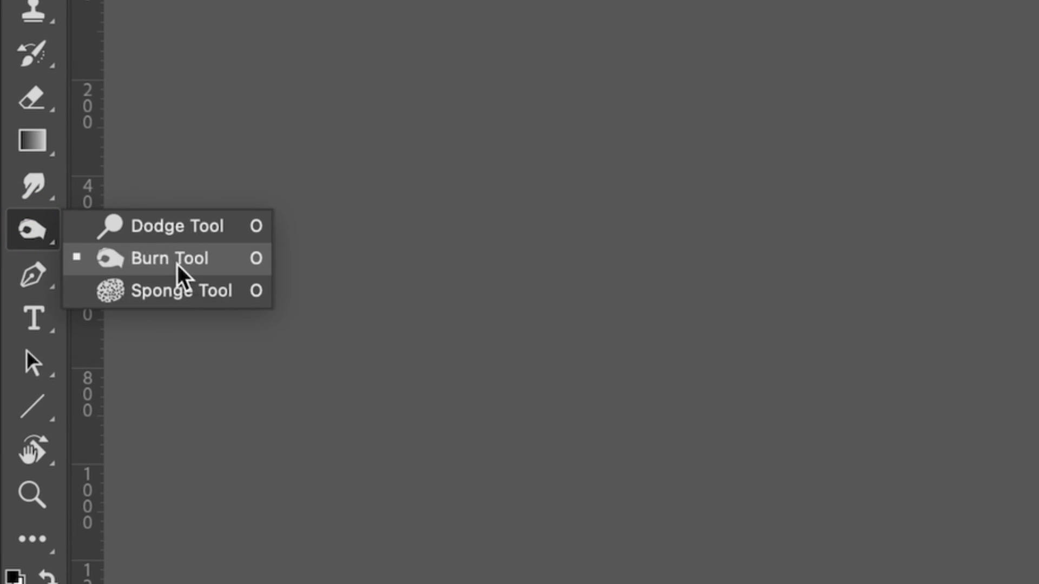
click(180, 231)
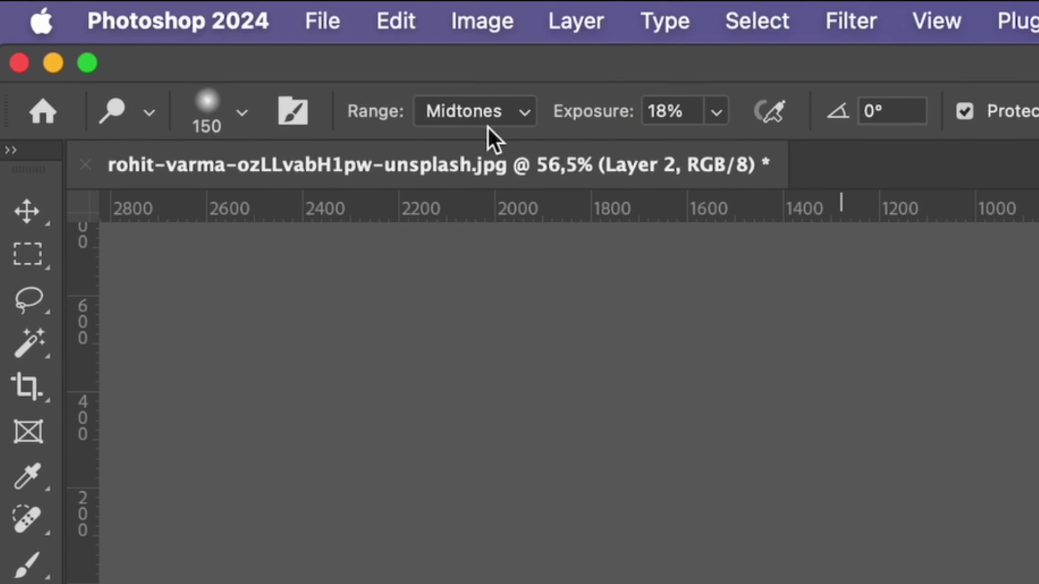
click(473, 111)
click(459, 114)
click(716, 111)
drag(738, 154, 745, 154)
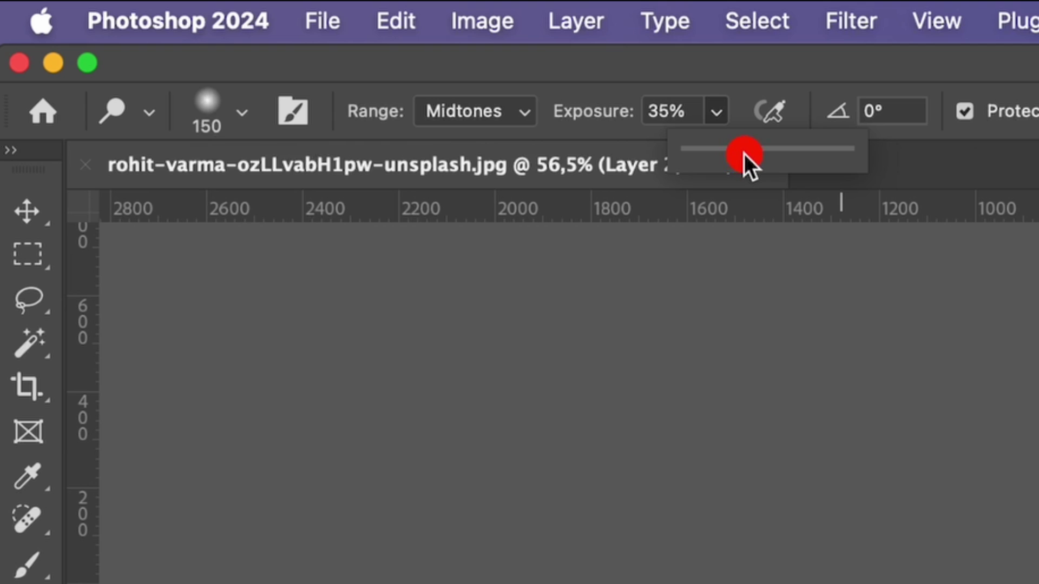
click(892, 76)
Brighten both eyes with a smaller Dodge brush, compare with the layer hidden, and lower the layer's opacity to about 67%
key(bracketleft)
key(bracketleft)
key(bracketleft)
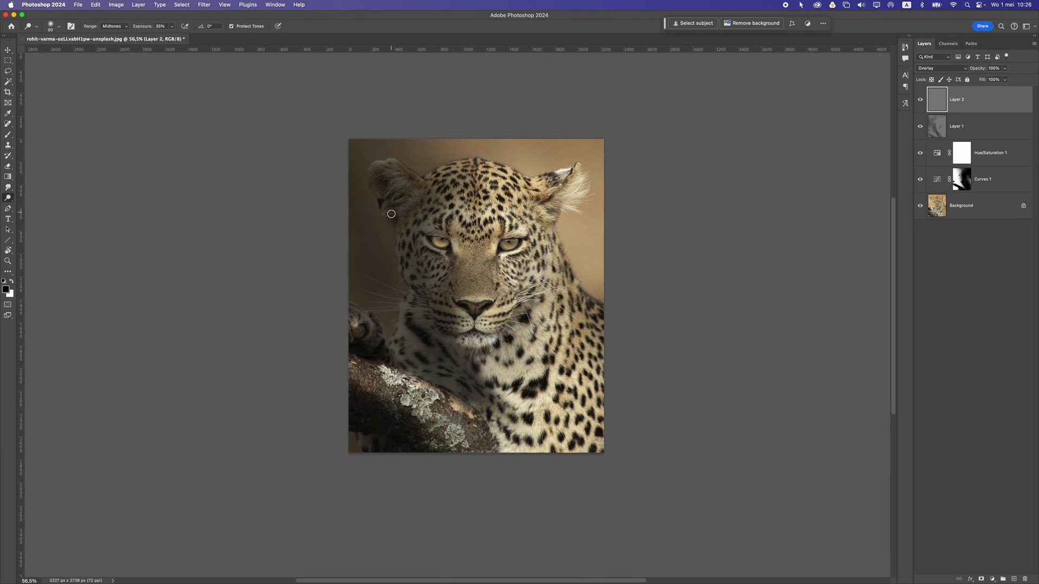
drag(443, 242, 440, 243)
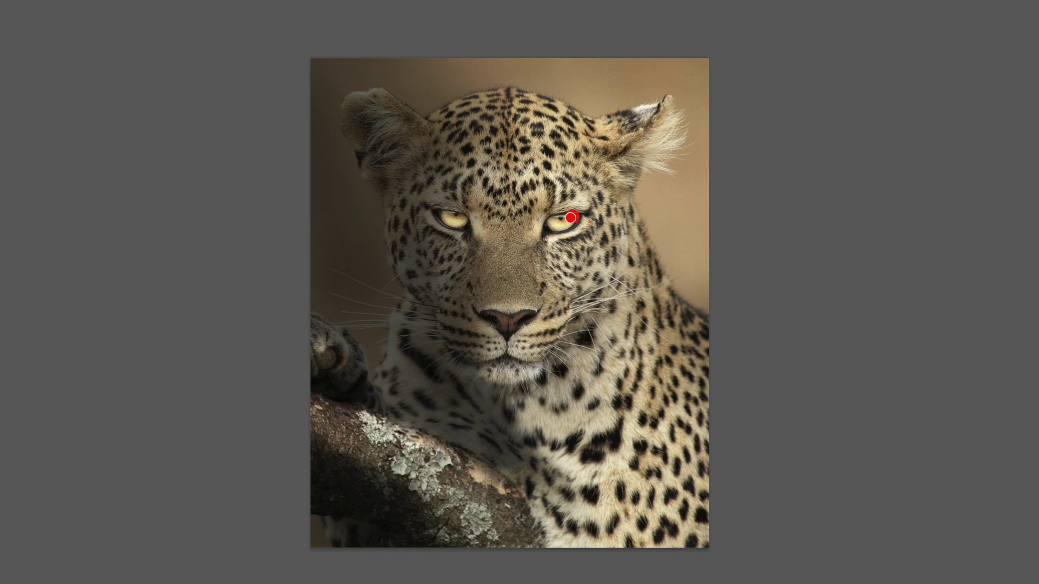
key(ctrl+comma)
key(ctrl+comma)
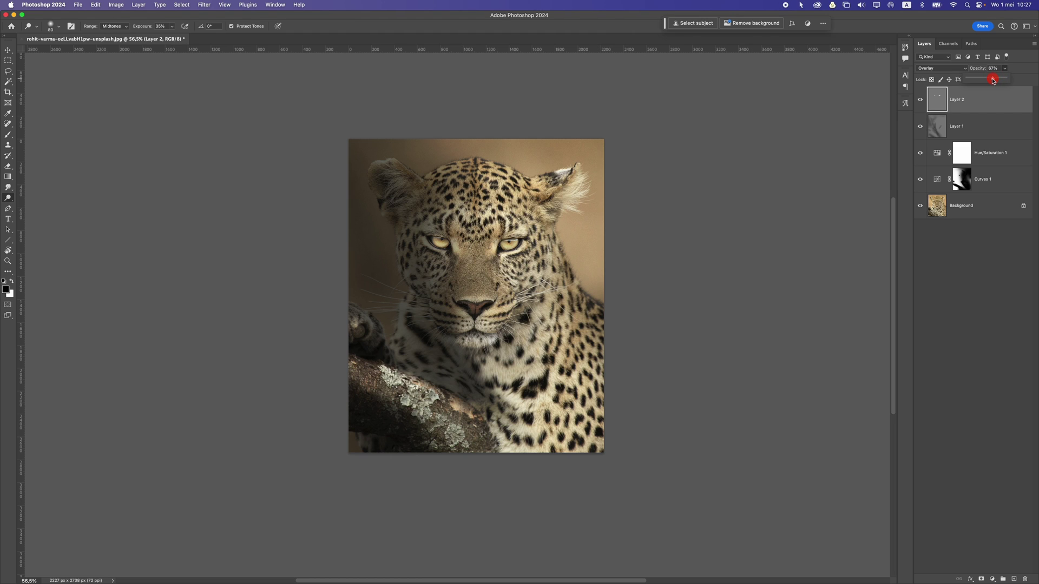
scroll(377, 243, down, 5)
scroll(376, 243, up, 5)
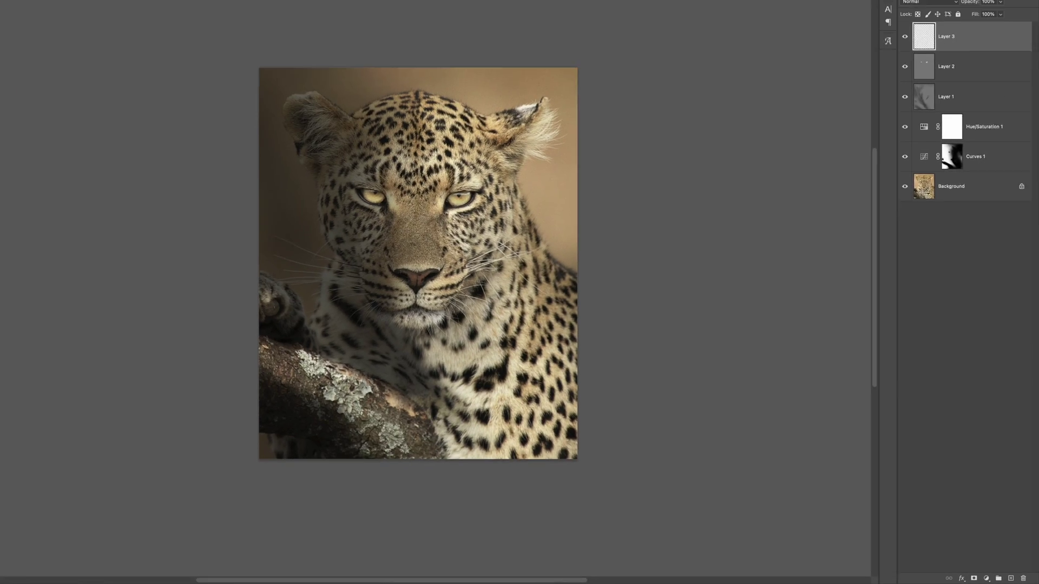
Fill the new top layer with 50% Gray and set its blend mode to Overlay
click(95, 4)
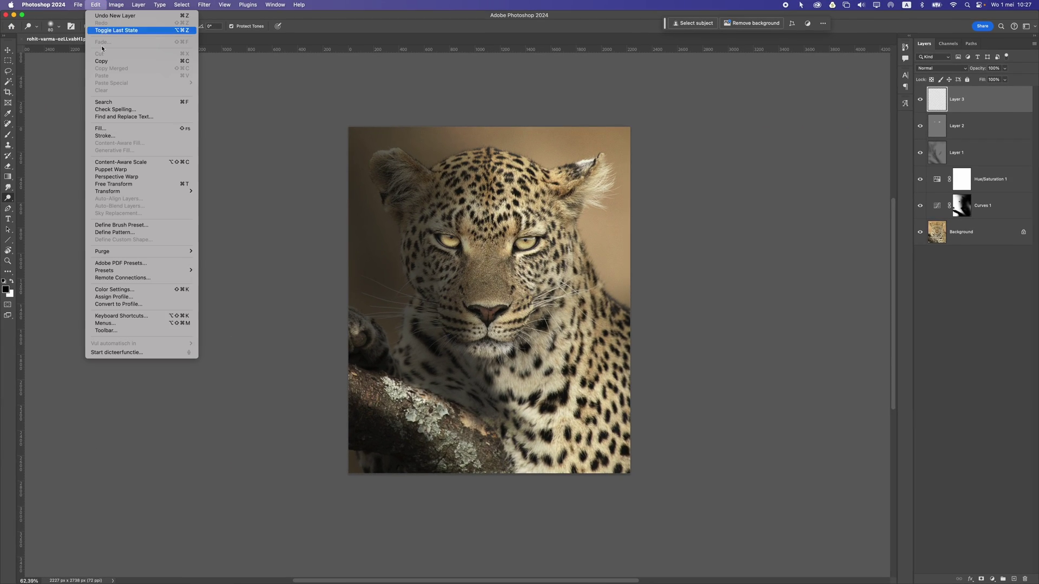
click(110, 130)
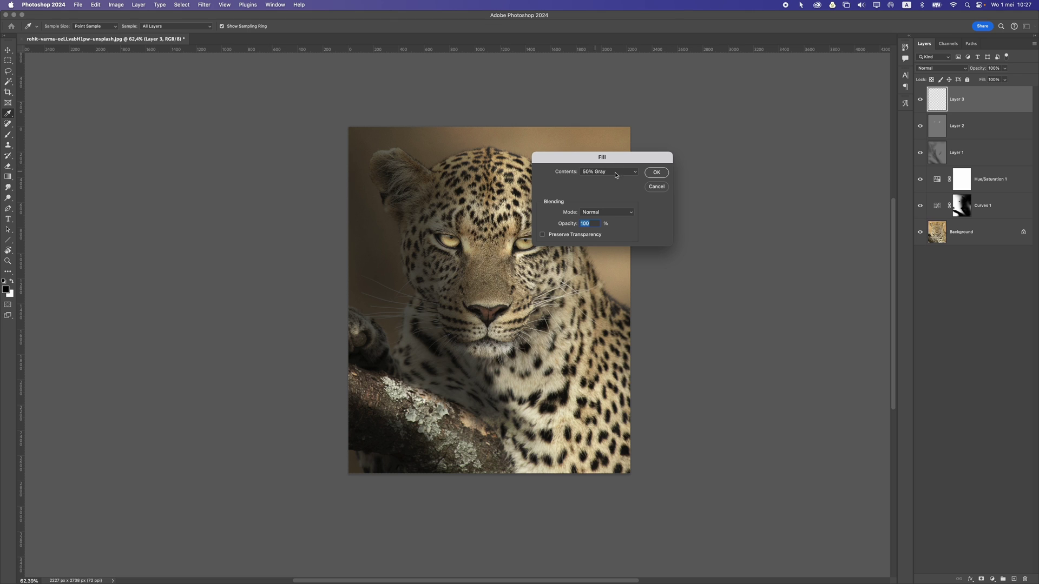
click(657, 172)
key(o)
click(930, 69)
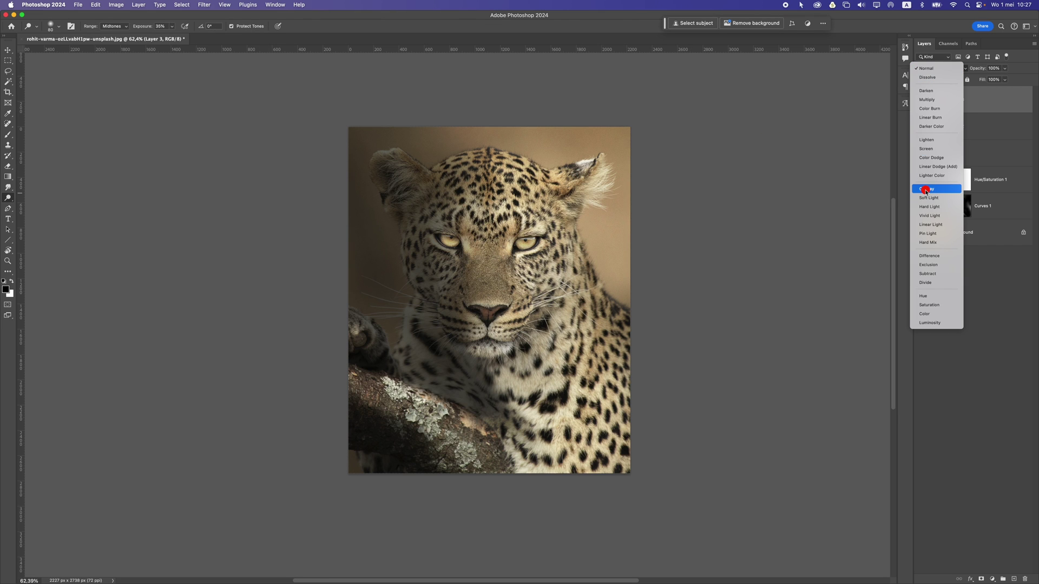
click(926, 190)
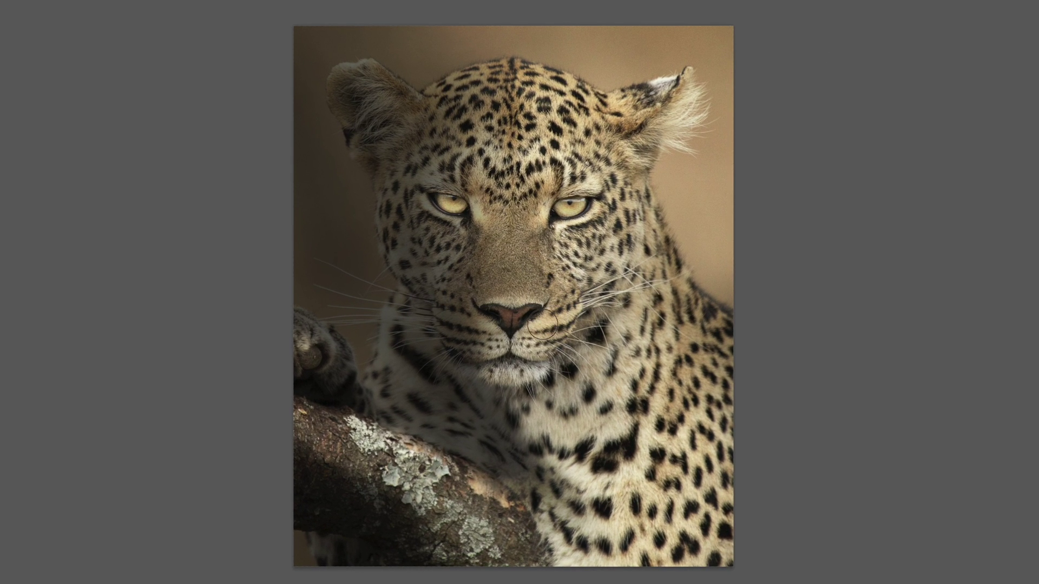
Dodge the lit cheek, ear, forehead and shoulder with a 250 px brush, lowering the exposure to 21%
drag(560, 305, 665, 288)
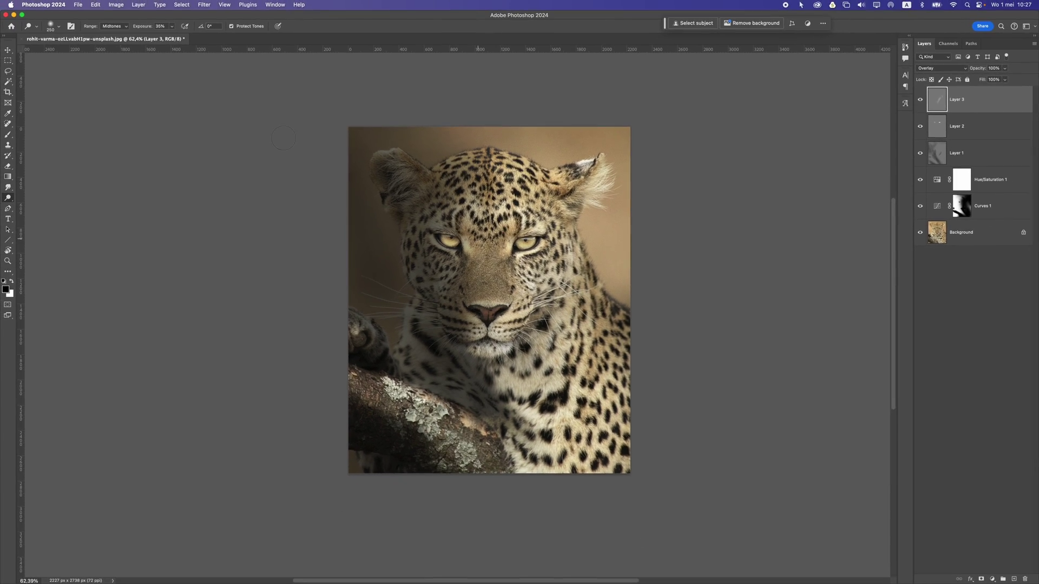
click(170, 26)
drag(169, 37, 165, 38)
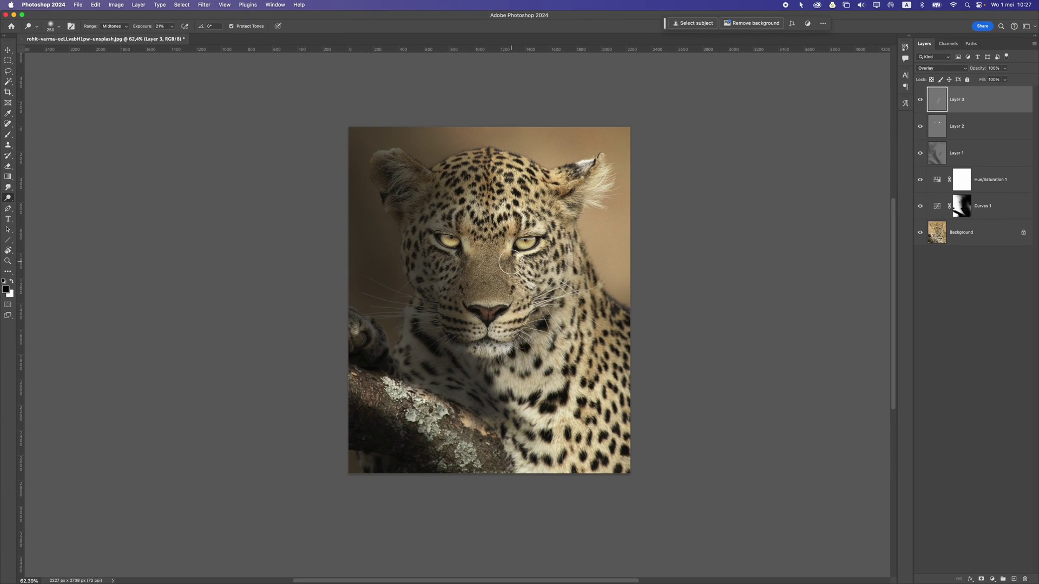
drag(511, 263, 521, 264)
mouse_move(590, 170)
mouse_down()
mouse_move(590, 196)
mouse_move(578, 180)
mouse_up()
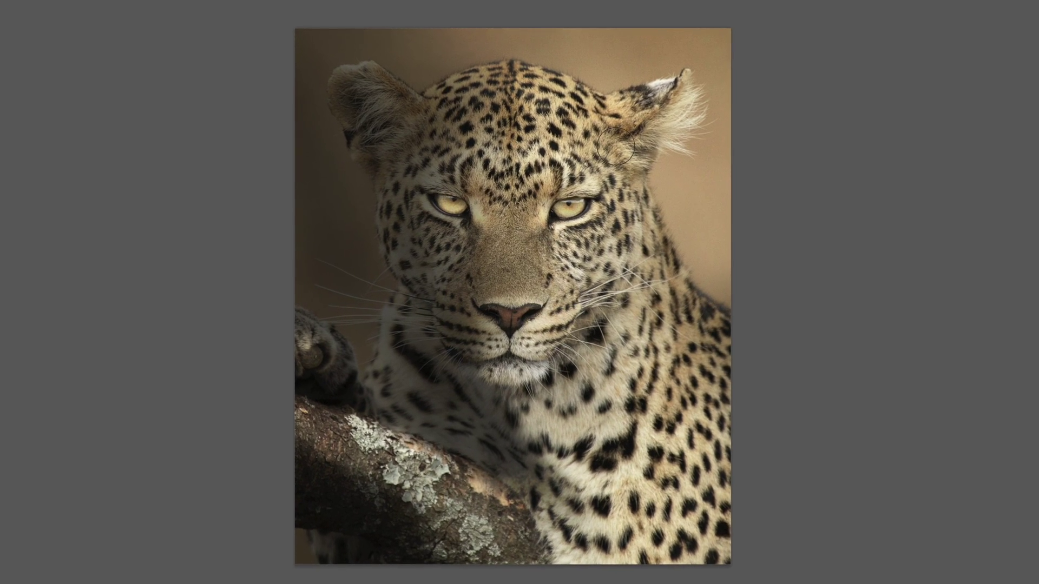
mouse_move(652, 108)
mouse_down()
mouse_move(483, 84)
mouse_move(612, 143)
mouse_move(520, 101)
mouse_move(552, 140)
mouse_up()
drag(634, 232, 770, 366)
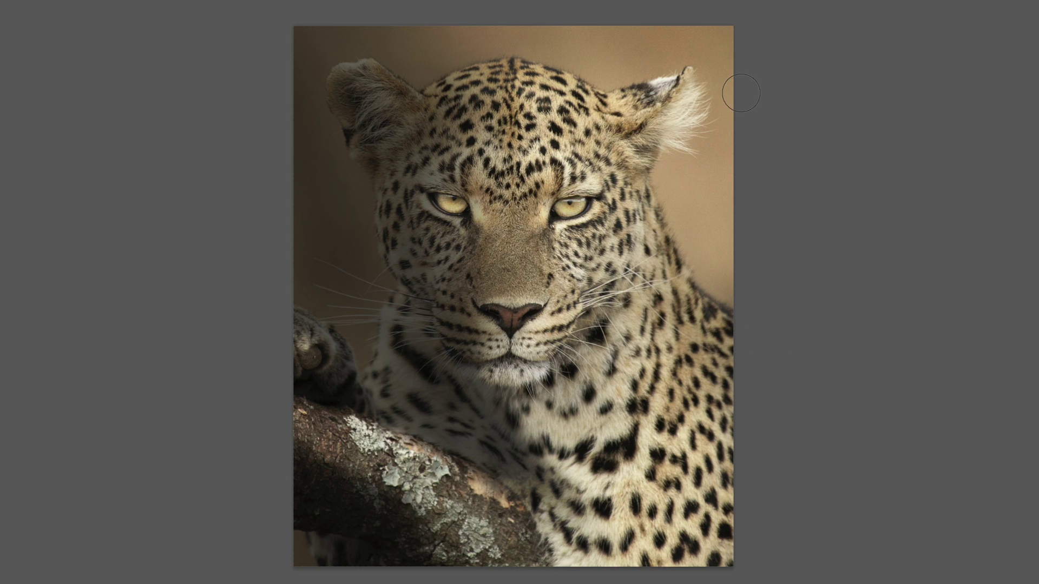
Dodge the lit neck, the branch, the shaded ear and the centre of the face from forehead to chin
mouse_move(672, 290)
mouse_down()
mouse_move(768, 431)
mouse_move(682, 368)
mouse_move(650, 569)
mouse_move(669, 251)
mouse_up()
mouse_move(494, 531)
mouse_down()
mouse_move(476, 520)
mouse_move(498, 515)
mouse_move(334, 378)
mouse_move(328, 349)
mouse_move(308, 359)
mouse_move(324, 368)
mouse_up()
mouse_move(380, 83)
mouse_down()
mouse_move(429, 115)
mouse_move(409, 104)
mouse_move(534, 107)
mouse_move(501, 83)
mouse_move(570, 117)
mouse_move(469, 146)
mouse_move(568, 163)
mouse_up()
mouse_move(502, 153)
mouse_down()
mouse_move(502, 126)
mouse_move(519, 369)
mouse_up()
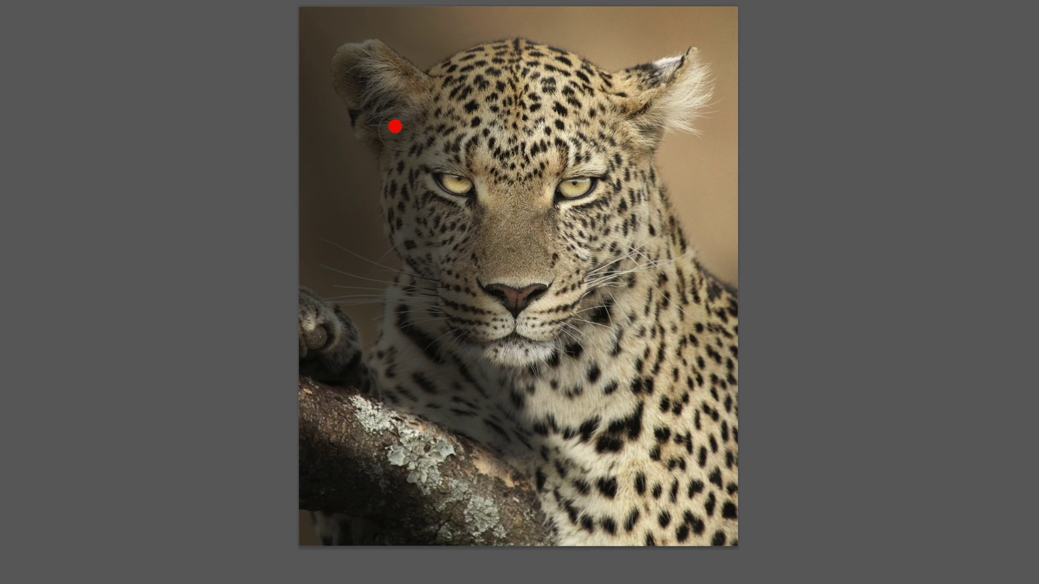
mouse_move(395, 127)
mouse_down()
mouse_move(445, 124)
mouse_move(463, 135)
mouse_move(399, 102)
mouse_up()
mouse_move(511, 312)
mouse_down()
mouse_move(537, 354)
mouse_move(434, 103)
mouse_move(494, 84)
mouse_up()
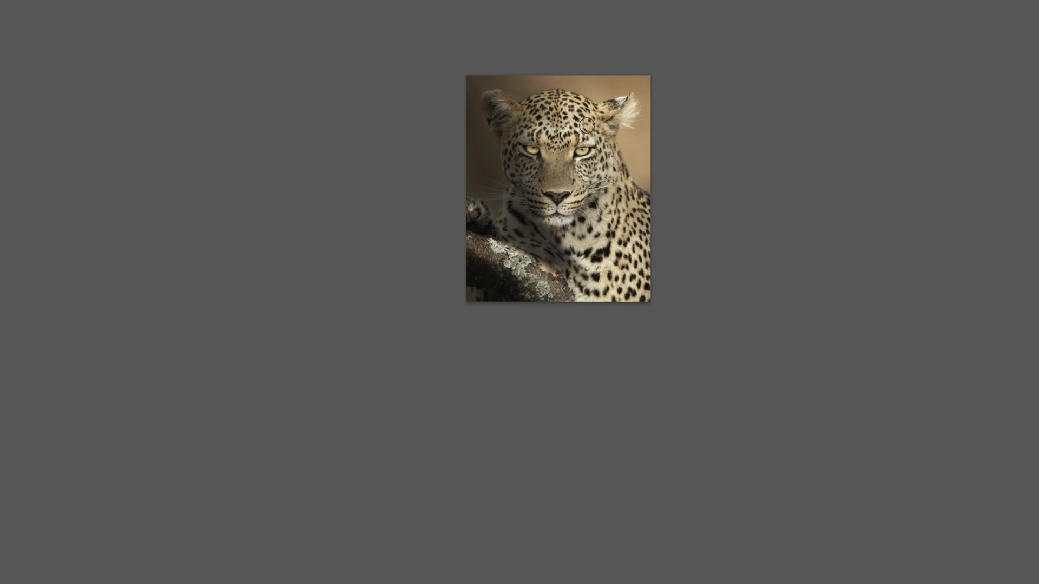
Dodge the forehead, lit cheek and bridge of the nose further, comparing the image with the dodge layer hidden
scroll(587, 126, up, 5)
mouse_move(447, 97)
mouse_down()
mouse_move(547, 68)
mouse_move(443, 93)
mouse_move(585, 108)
mouse_move(481, 76)
mouse_move(583, 101)
mouse_up()
drag(471, 71, 470, 87)
drag(605, 122, 619, 232)
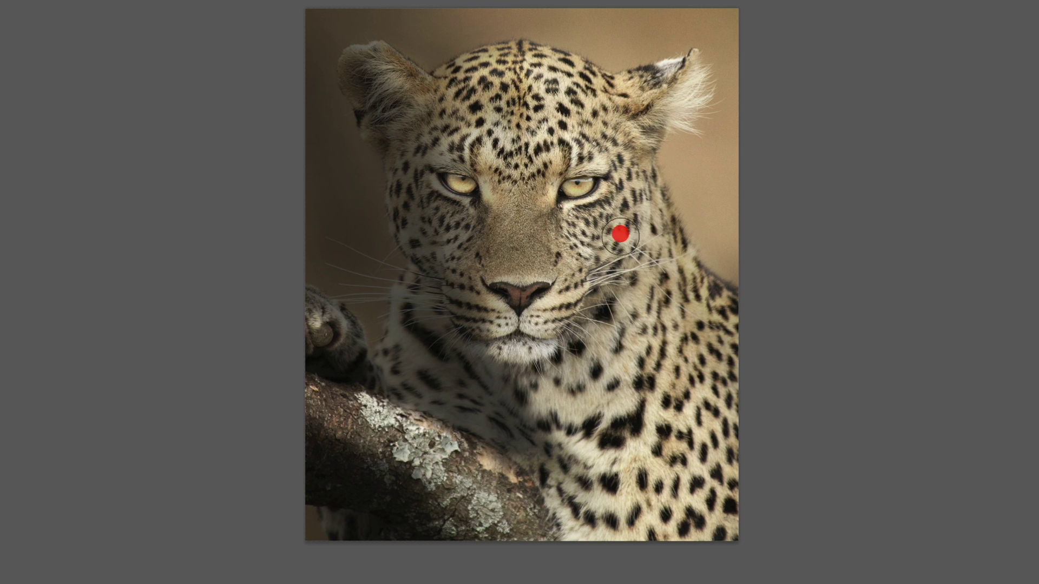
drag(619, 233, 622, 241)
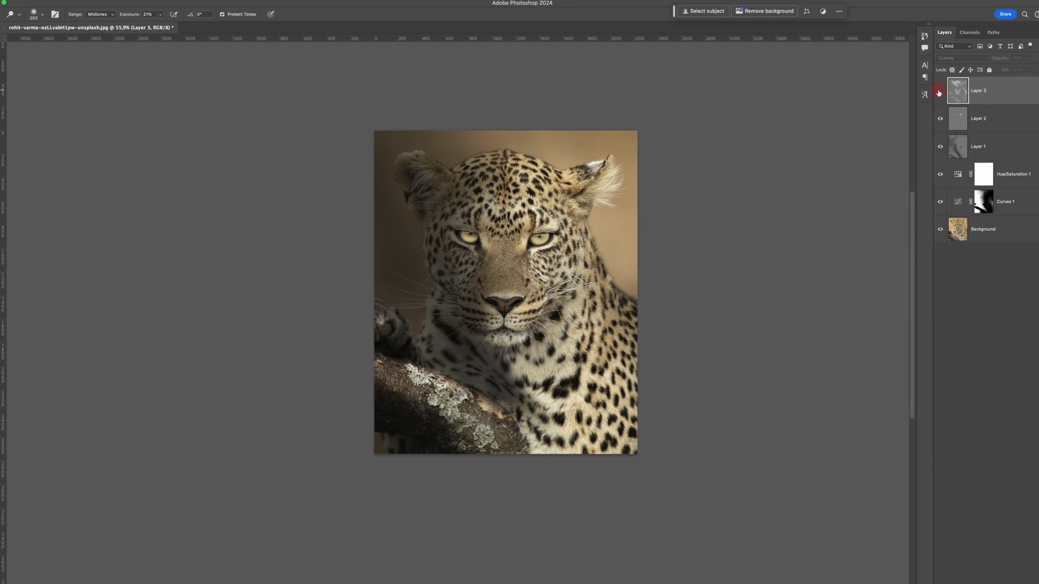
click(920, 99)
click(920, 100)
click(920, 100)
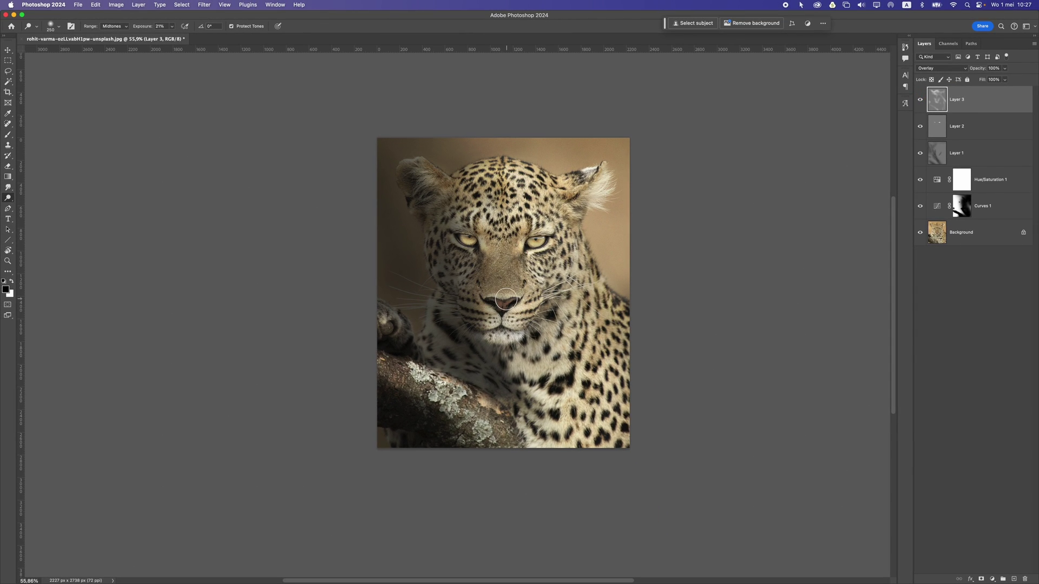
drag(514, 269, 501, 211)
drag(523, 296, 505, 200)
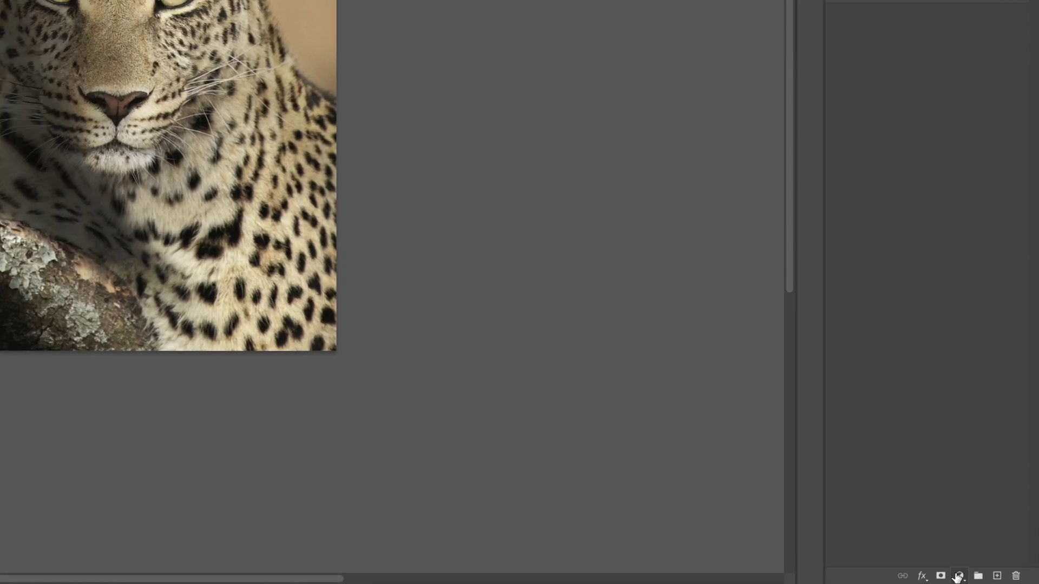
Add a Curves adjustment layer, pull the midtones down to input 105, output 85, and move the white point to input 247
click(992, 579)
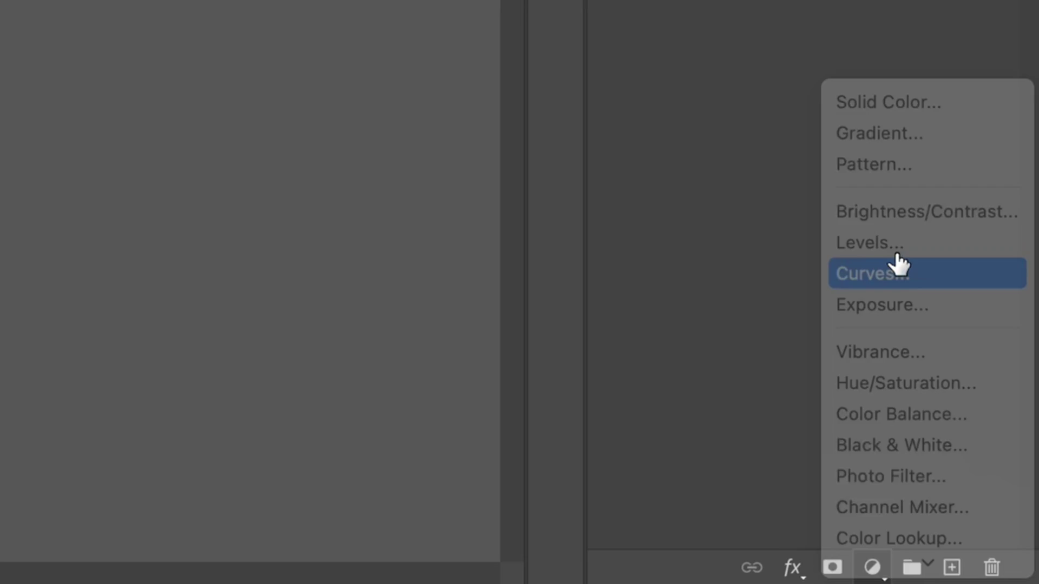
click(879, 225)
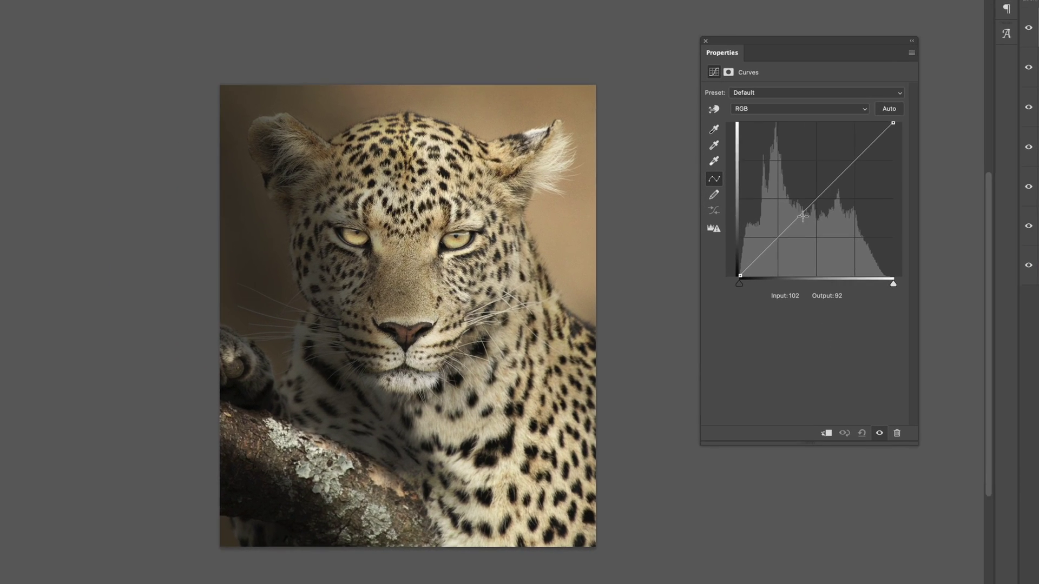
drag(771, 222, 818, 221)
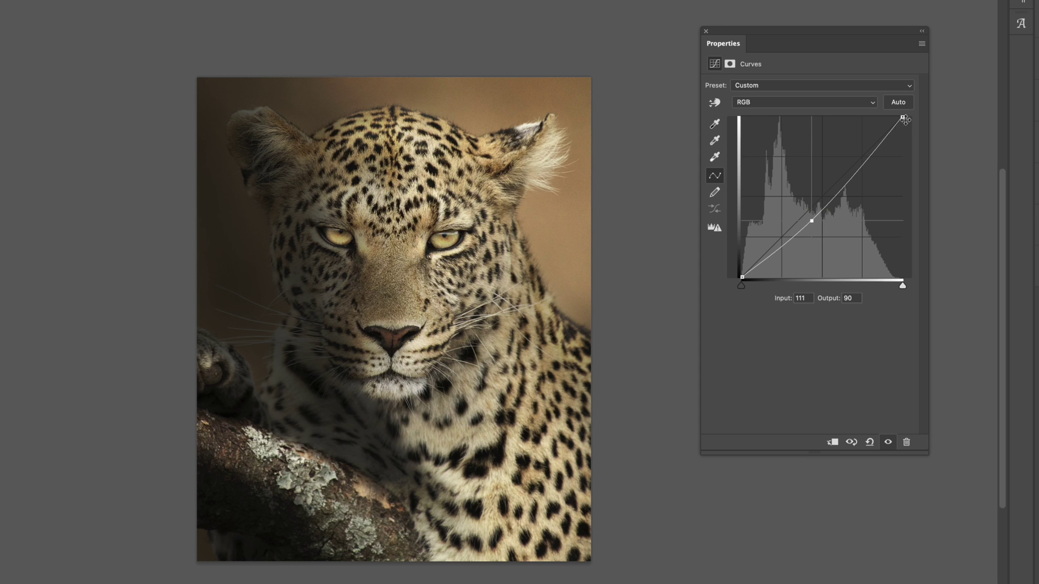
mouse_move(898, 119)
mouse_down()
mouse_move(871, 117)
mouse_move(906, 118)
mouse_up()
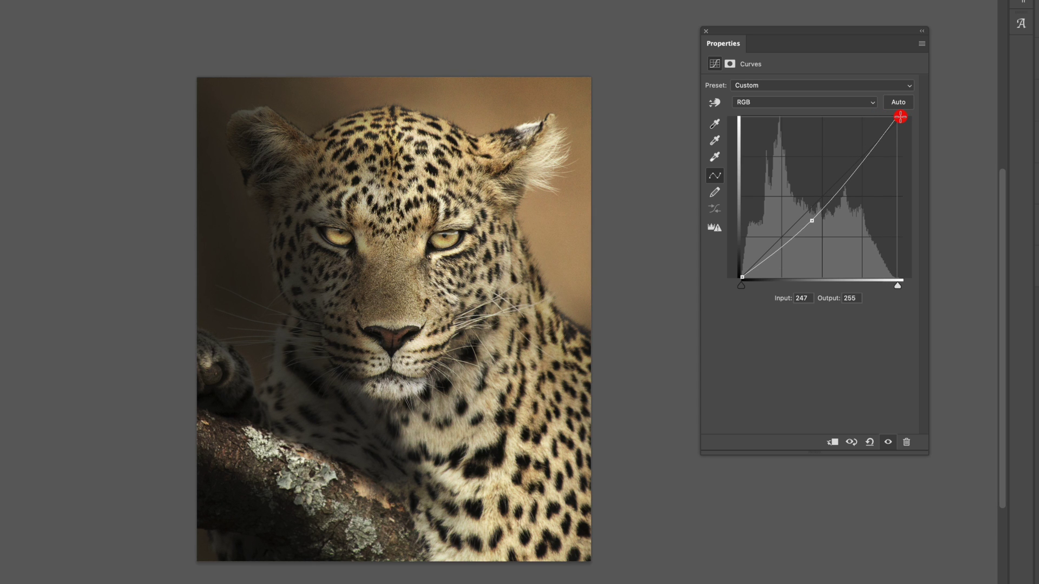
drag(818, 218, 808, 225)
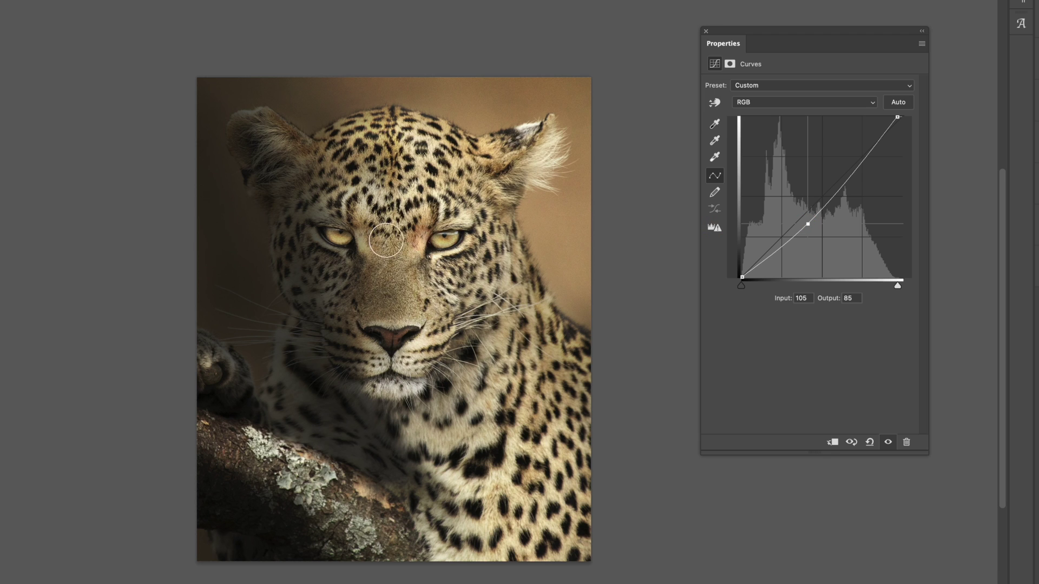
scroll(333, 256, down, 5)
scroll(333, 256, up, 5)
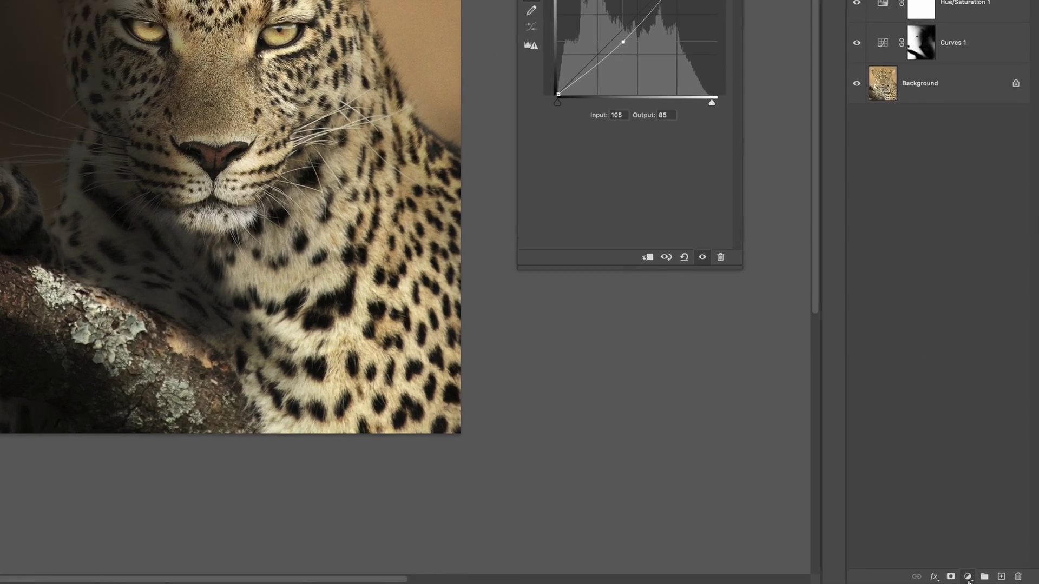
Add a reversed Radial Gradient Fill layer and shift its centre up toward the lit side of the leopard's face
click(992, 579)
click(992, 453)
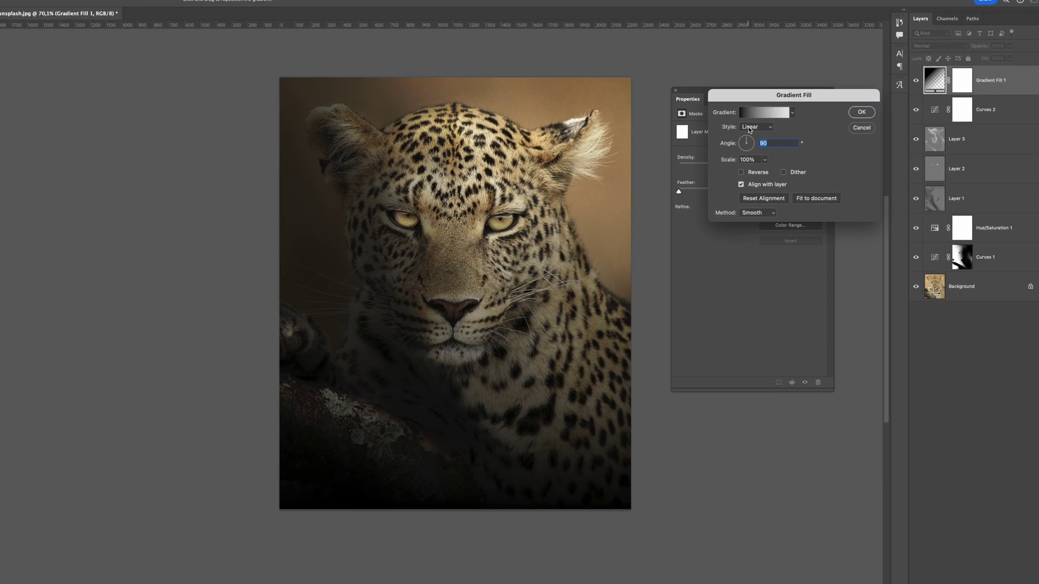
click(695, 84)
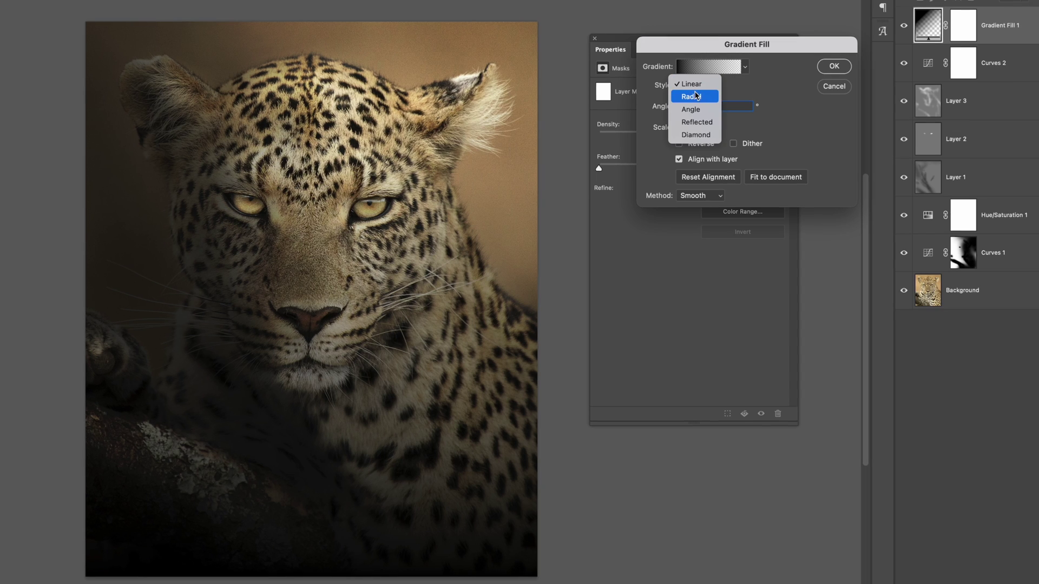
click(695, 97)
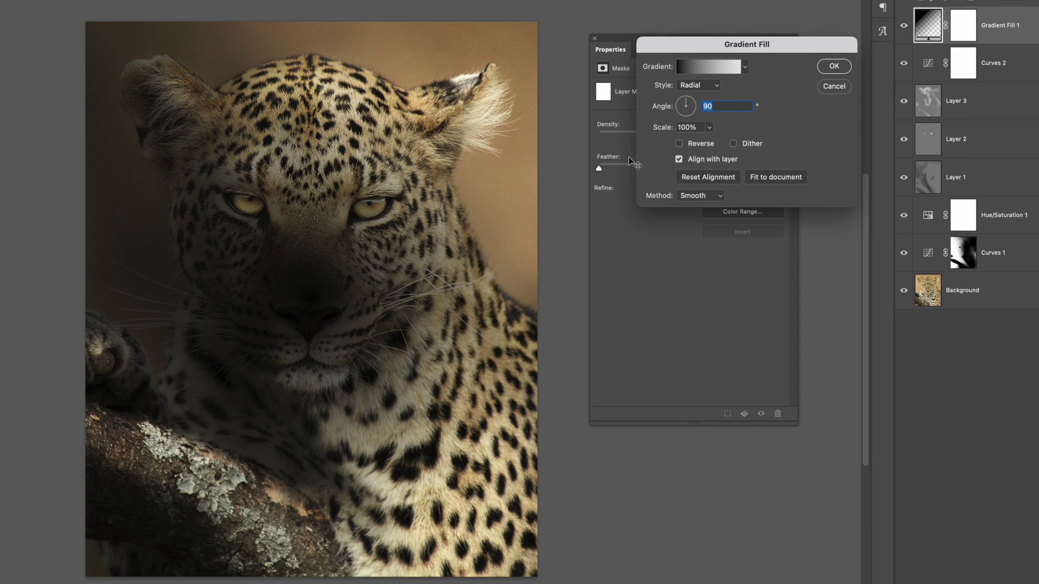
click(680, 144)
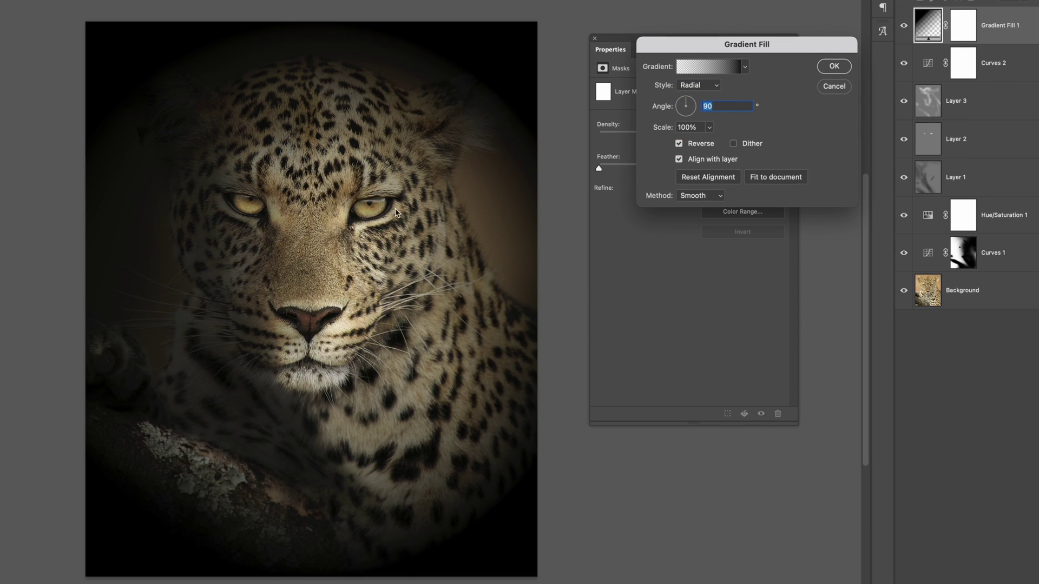
drag(358, 323, 395, 260)
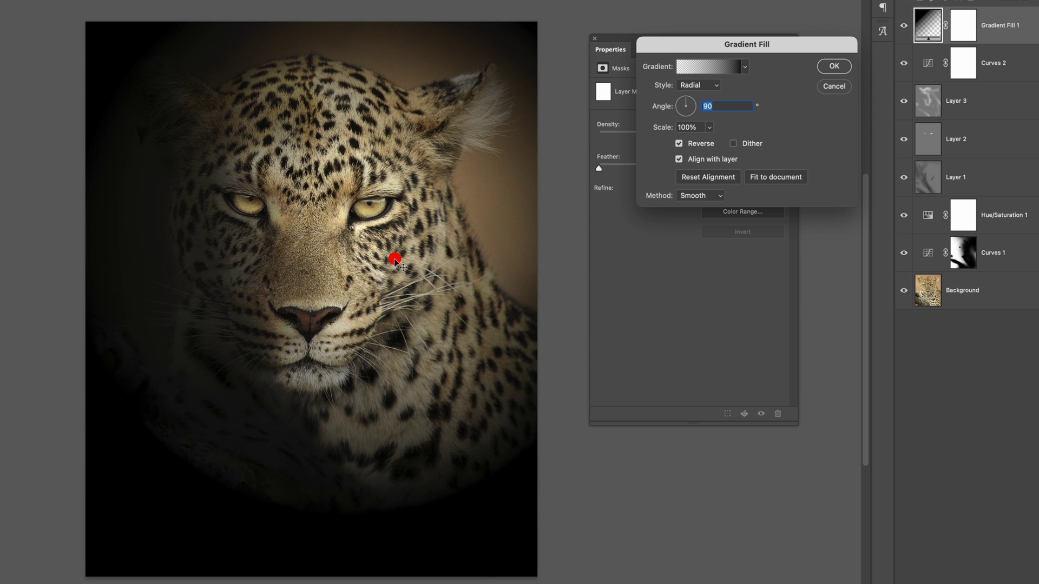
Change the starting colour stop of the vignette gradient from black to the dark brown 1f1911, based on the photo's warm background
click(706, 71)
click(676, 271)
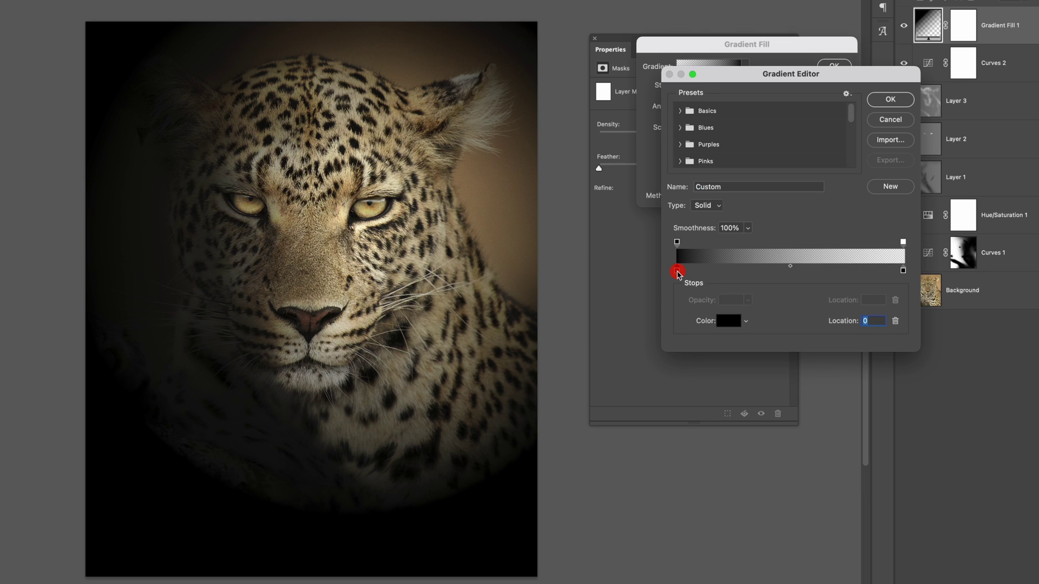
click(719, 322)
click(513, 239)
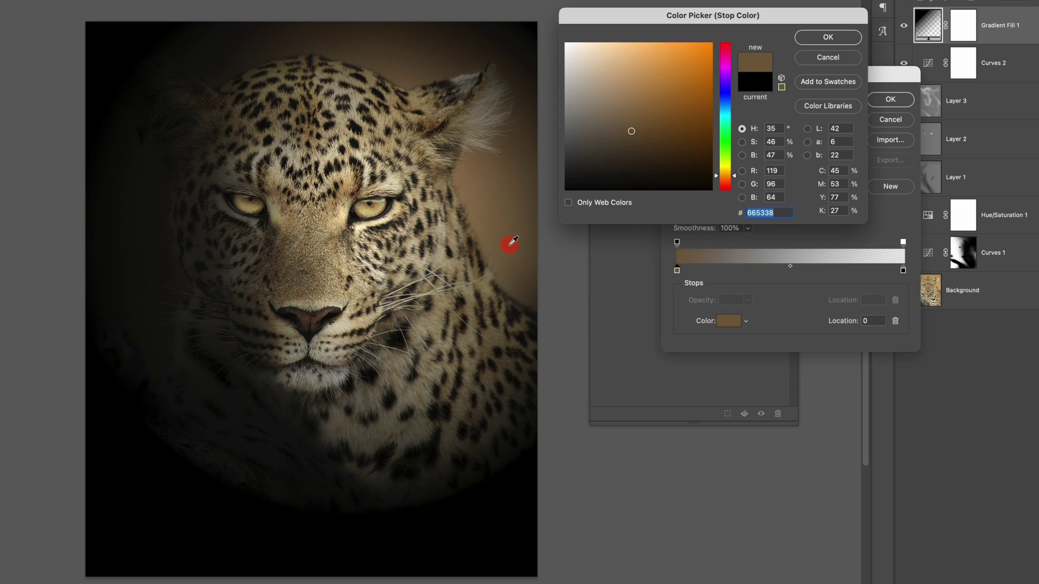
mouse_move(615, 160)
mouse_down()
mouse_move(631, 146)
mouse_move(647, 160)
mouse_move(656, 146)
mouse_move(645, 152)
mouse_move(649, 170)
mouse_move(640, 167)
mouse_move(626, 117)
mouse_move(631, 171)
mouse_up()
click(468, 172)
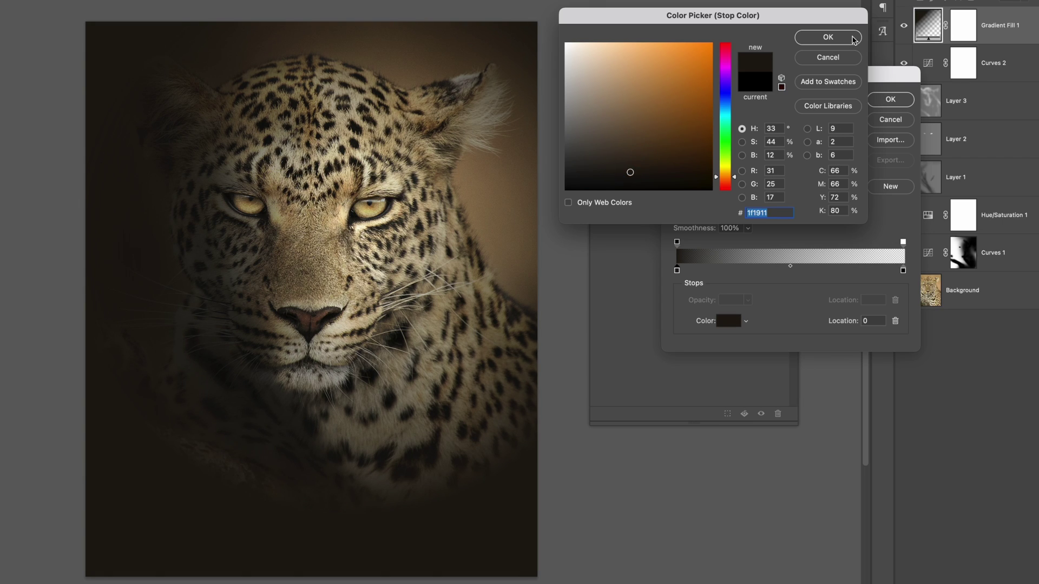
click(852, 38)
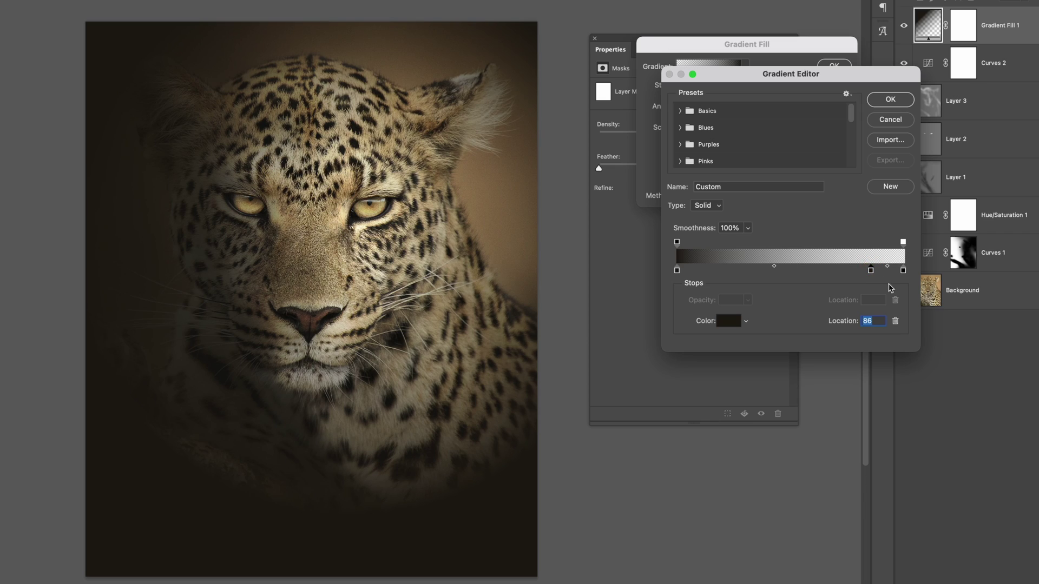
Replace the gradient's end colour stop with the dark brown one, and set the radial gradient's scale to 125%
drag(903, 271, 911, 323)
drag(871, 275, 923, 274)
click(901, 100)
click(710, 129)
mouse_move(709, 131)
mouse_down()
mouse_move(694, 144)
mouse_move(710, 145)
mouse_up()
click(845, 66)
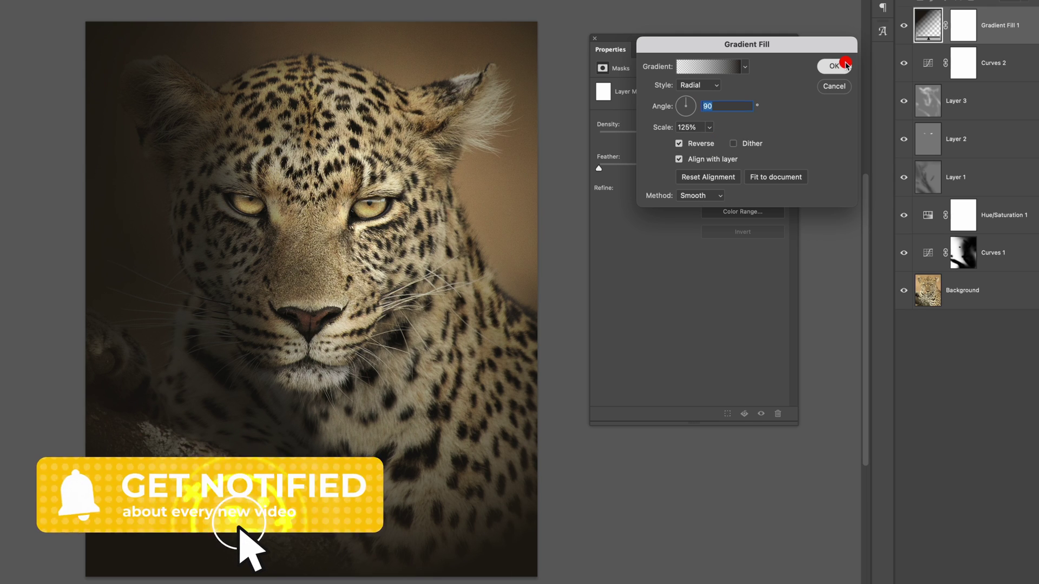
click(594, 38)
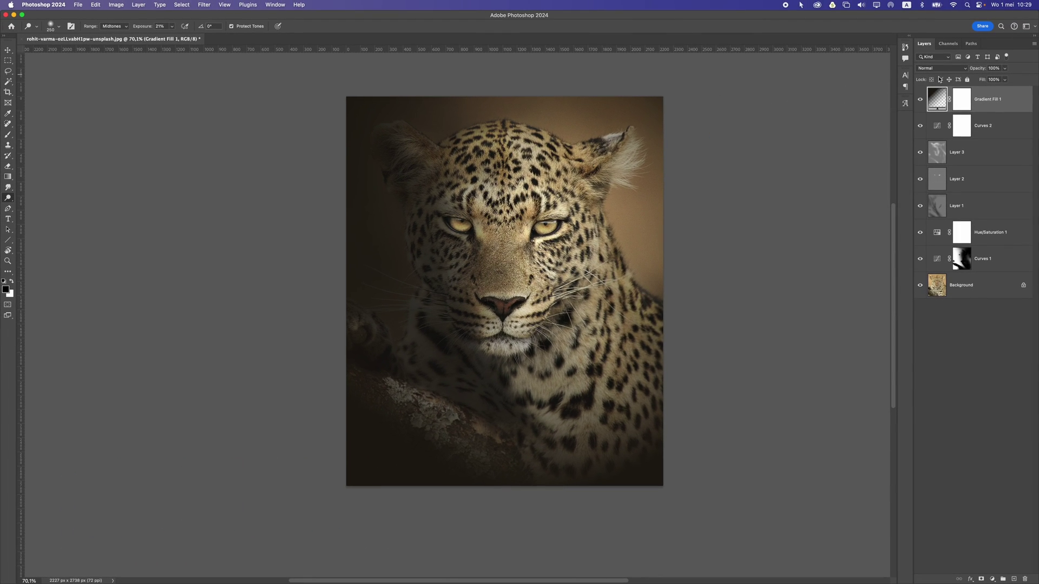
Set the gradient vignette layer's blend mode to Soft Light and lower its opacity to 42%
click(1005, 68)
drag(974, 79, 992, 81)
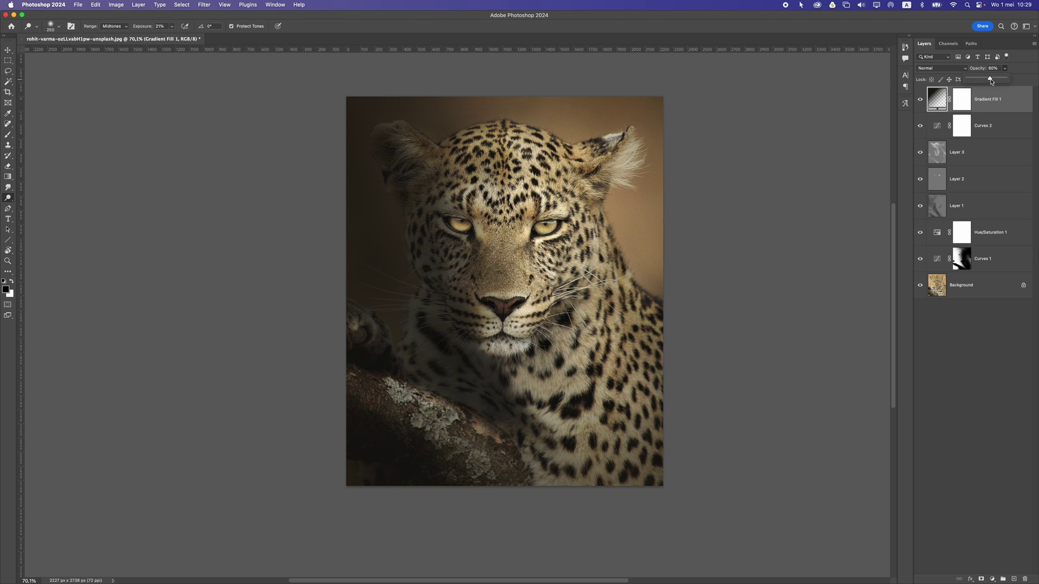
click(943, 70)
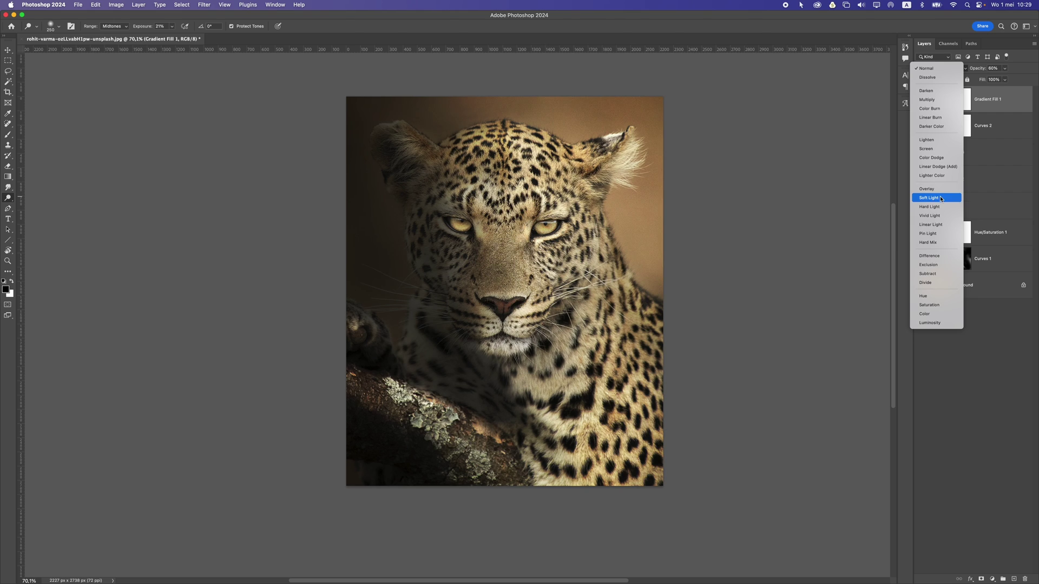
click(938, 198)
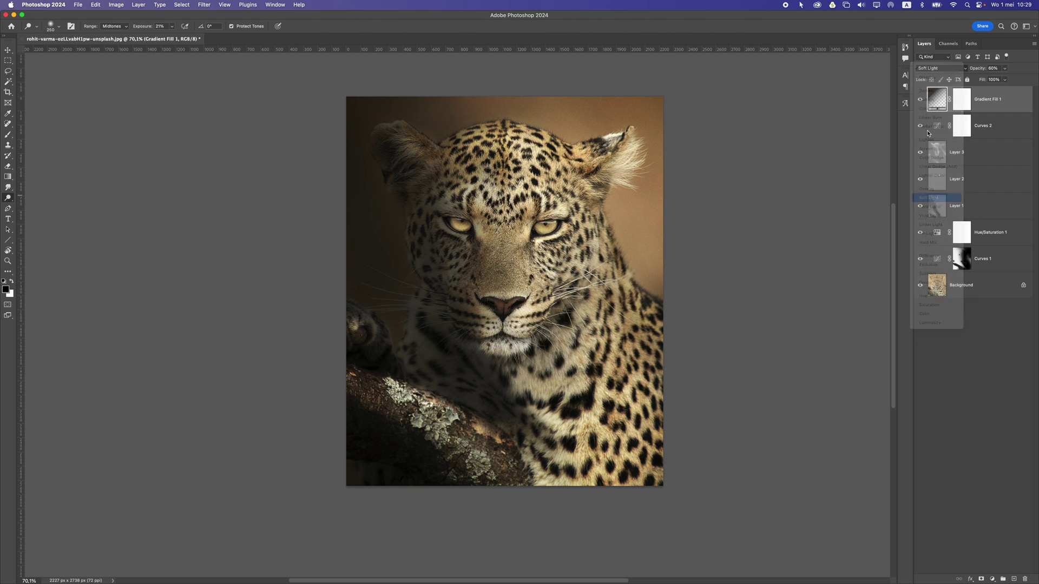
click(1003, 69)
mouse_move(977, 79)
mouse_down()
mouse_move(1006, 80)
mouse_move(997, 80)
mouse_up()
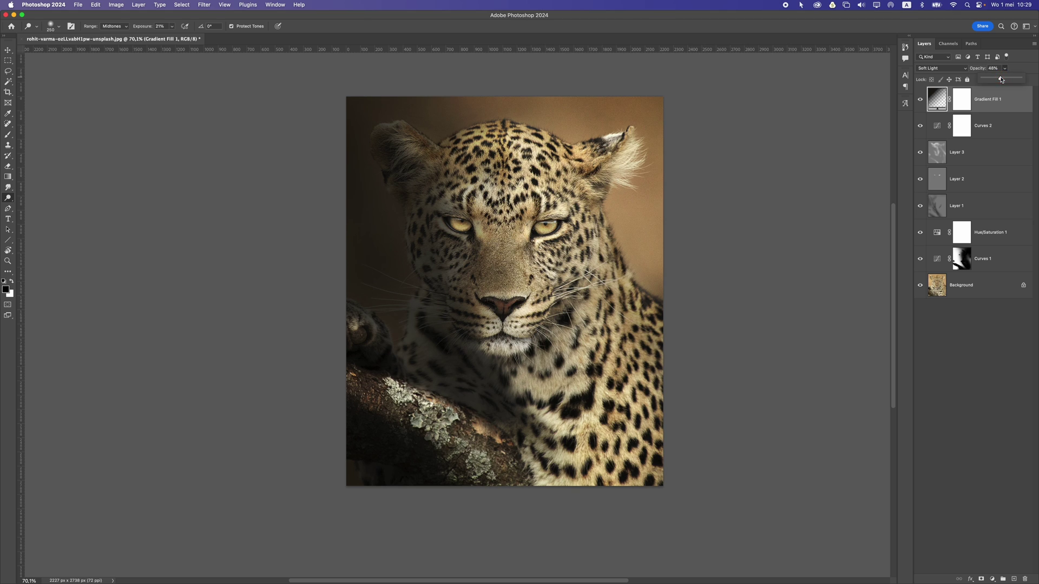
Compare the image with the gradient vignette hidden and shown, and examine the overall lighting at several magnifications
click(920, 103)
click(920, 105)
scroll(519, 249, down, 6)
scroll(564, 234, up, 3)
scroll(564, 233, up, 1)
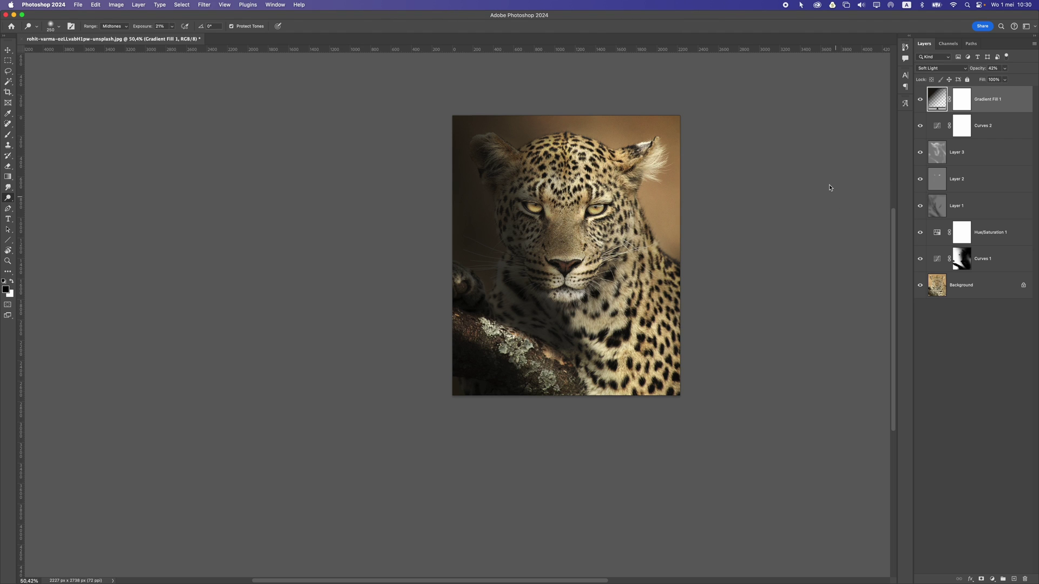
scroll(637, 184, up, 4)
scroll(638, 190, down, 3)
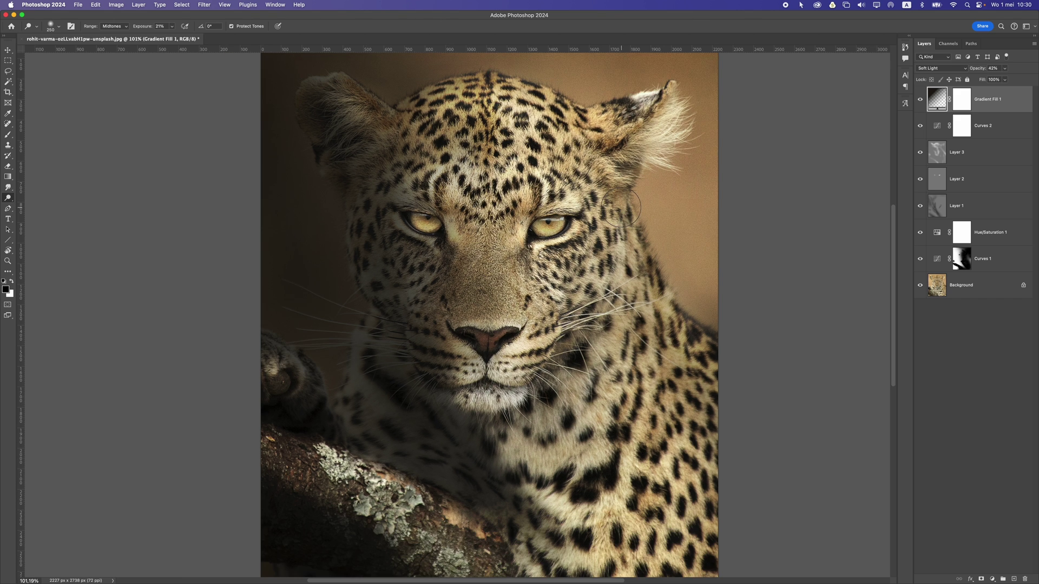
drag(652, 173, 627, 195)
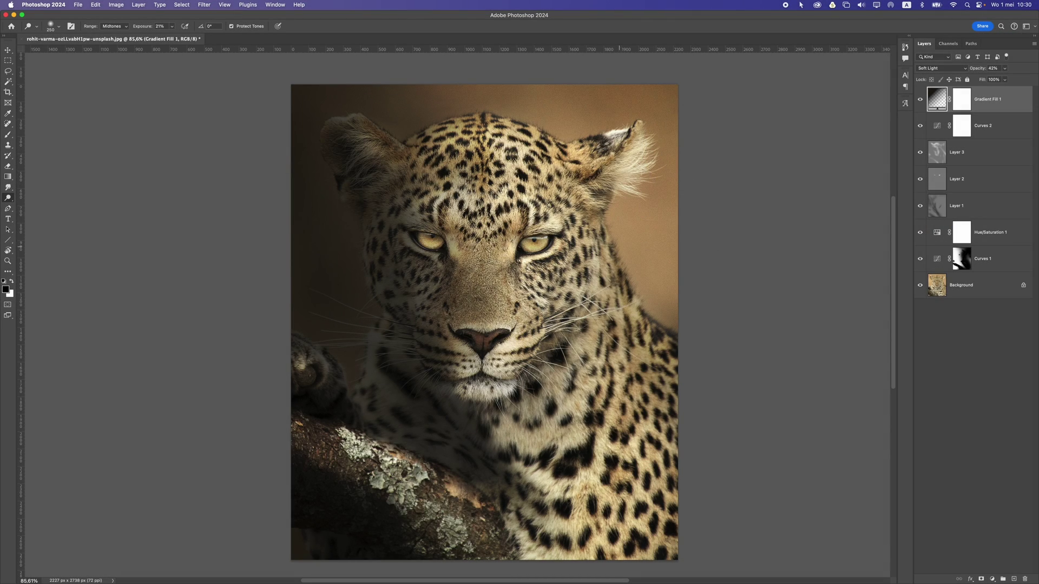
scroll(620, 253, down, 1)
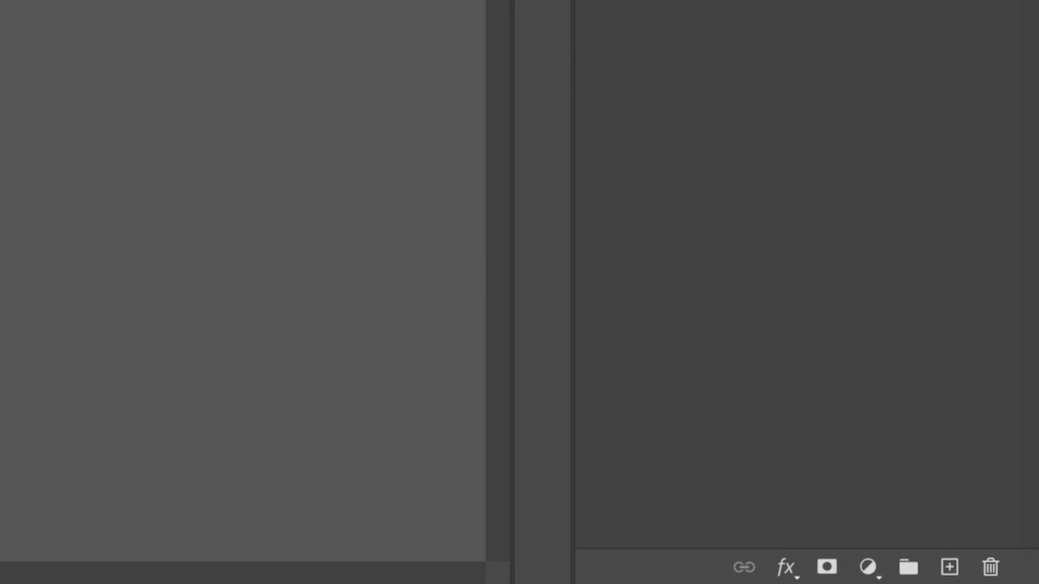
Add a new layer above the vignette and set the foreground colour to light tan f4d9b8, based on the photo's background
click(1014, 579)
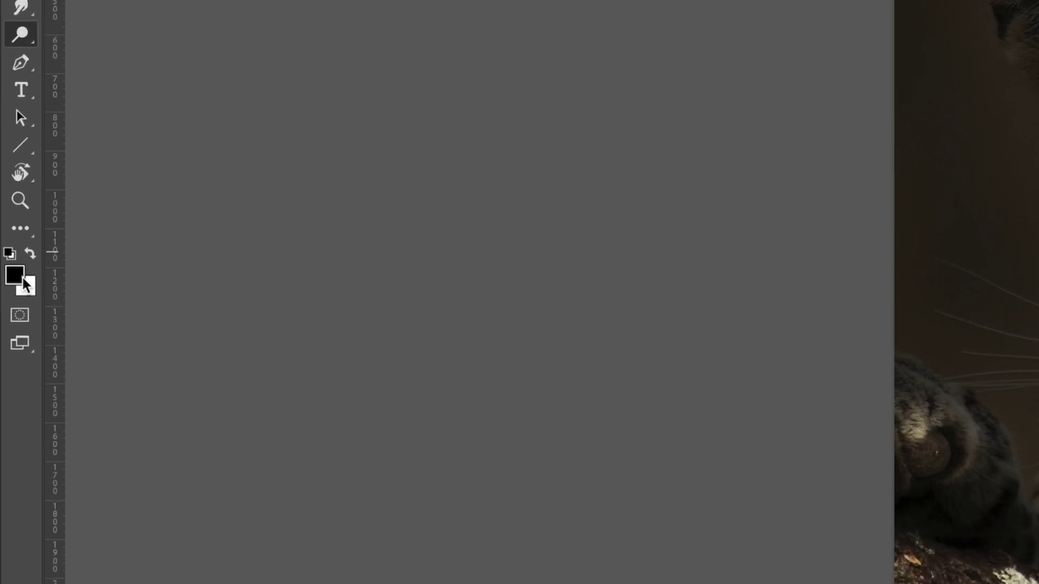
click(6, 290)
click(637, 234)
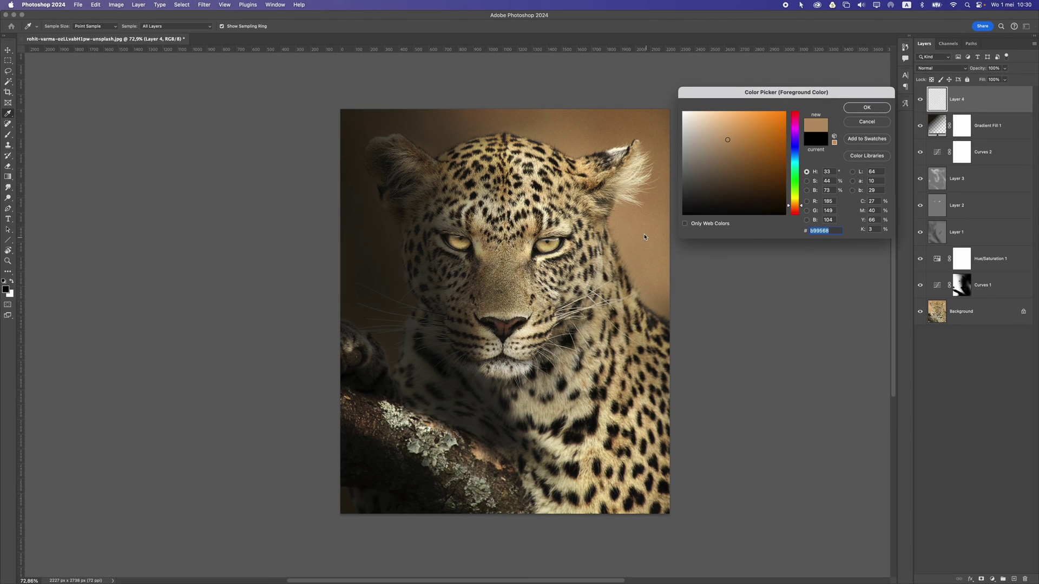
drag(725, 141, 708, 115)
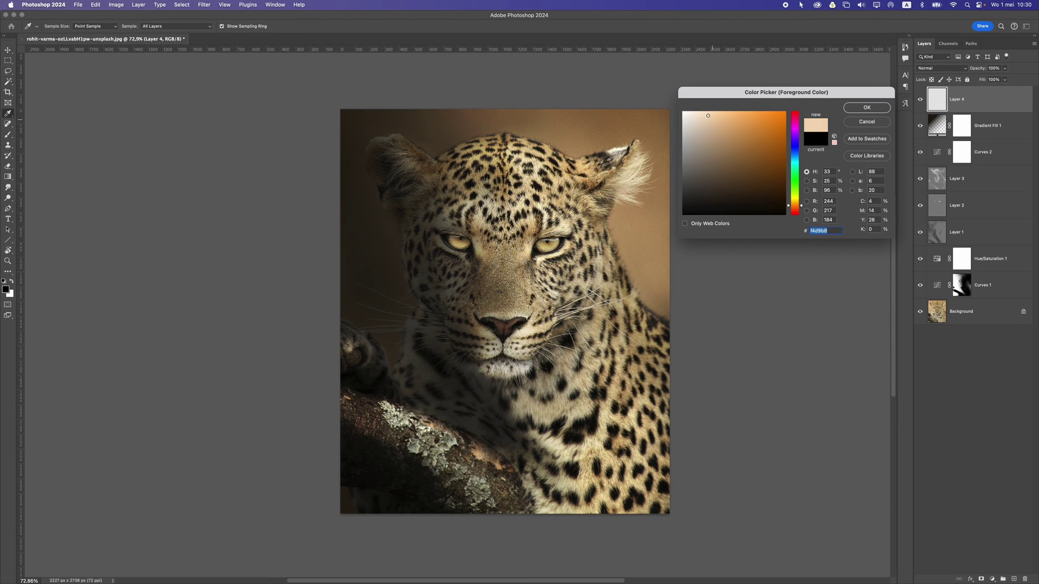
click(867, 107)
key(o)
key(bracketright)
key(bracketright)
key(bracketright)
key(bracketright)
key(bracketright)
key(bracketright)
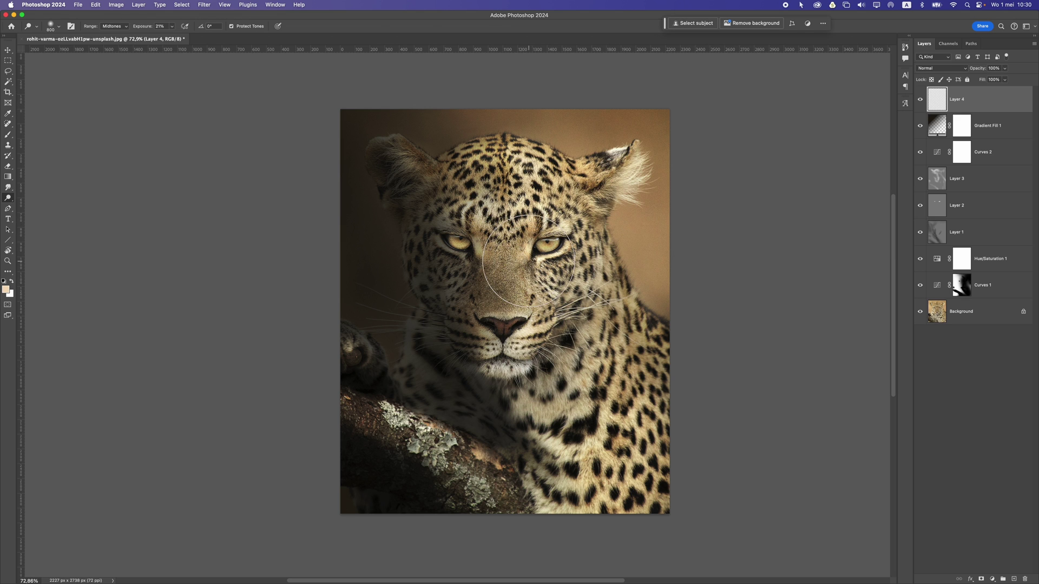
click(524, 276)
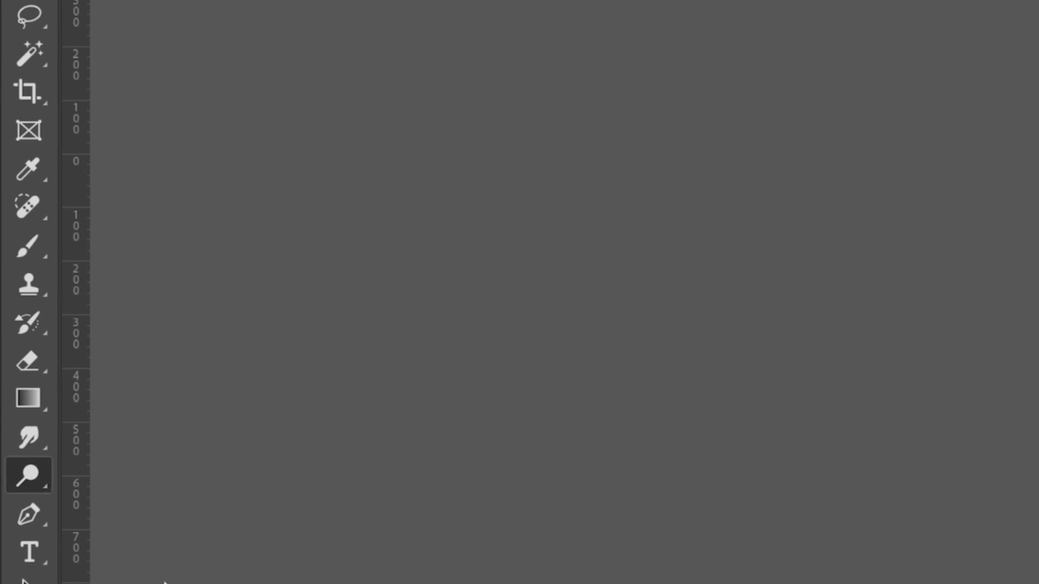
Paint one large dab of light tan beside the leopard's lit eye, using a Soft Round brush with 0% hardness and 100% flow
click(30, 257)
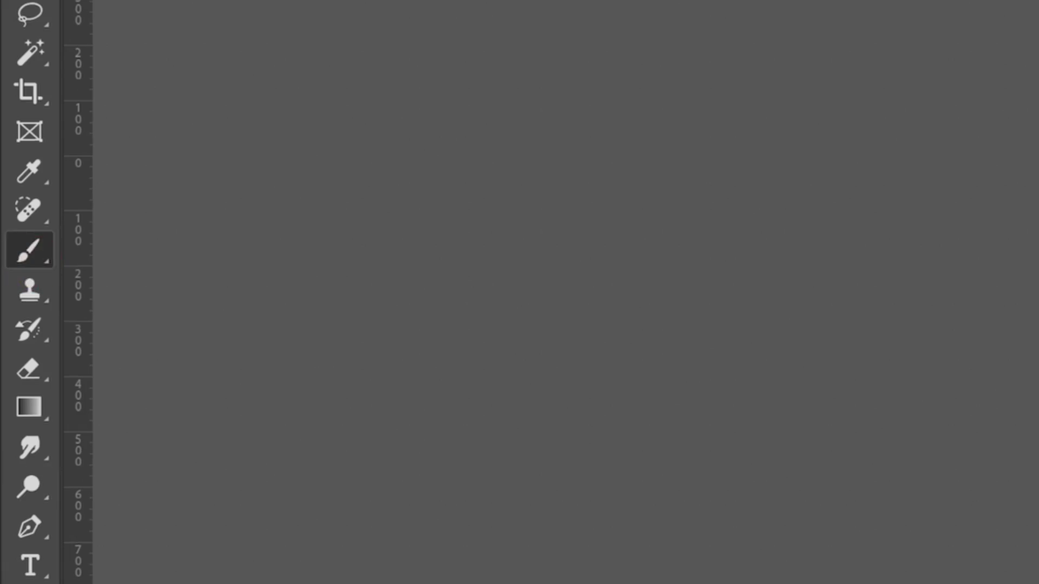
click(57, 26)
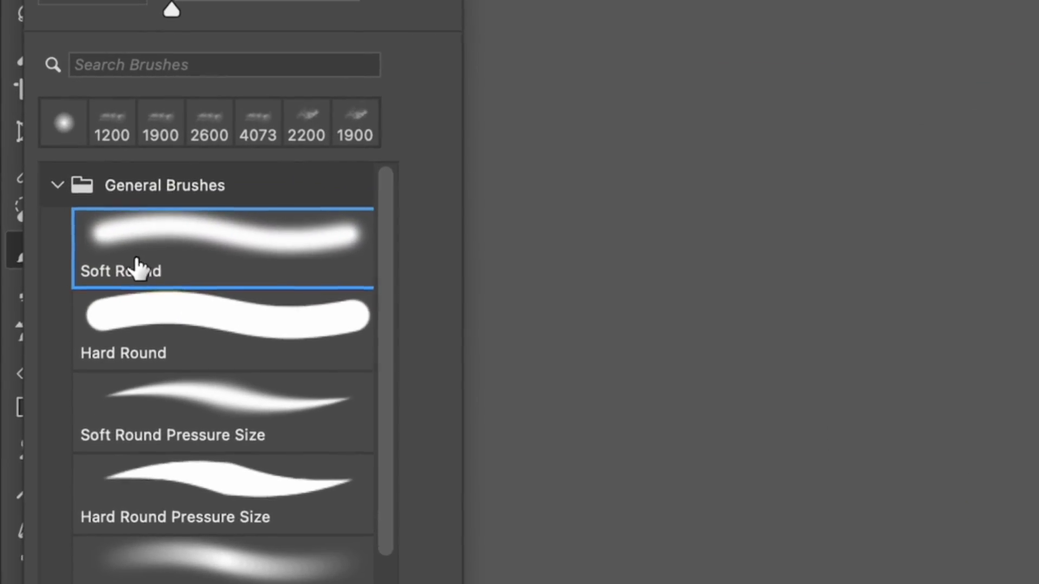
click(246, 24)
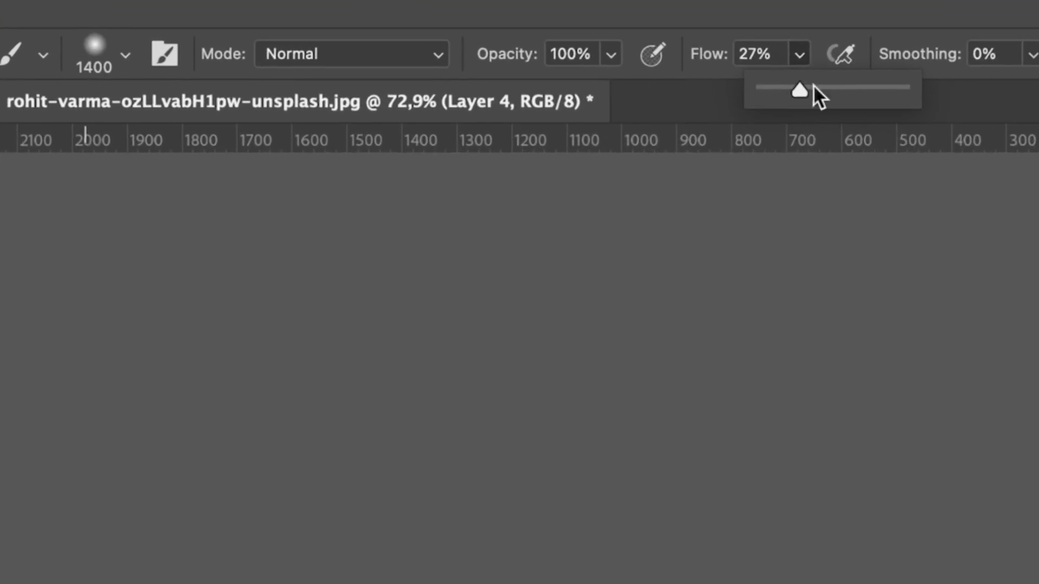
drag(352, 47, 398, 46)
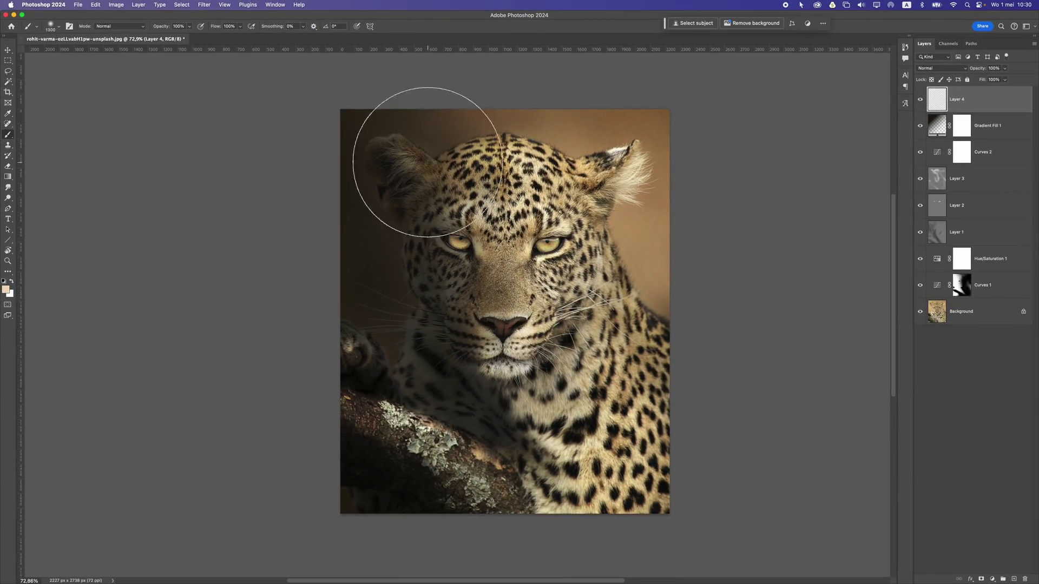
key(bracketleft)
key(bracketleft)
key(bracketleft)
key(bracketleft)
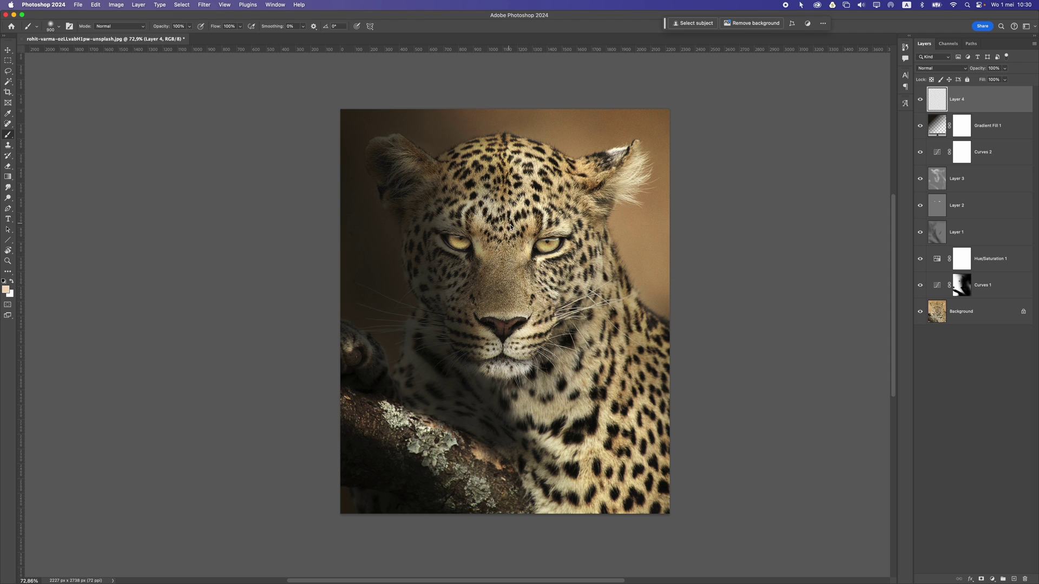
click(54, 27)
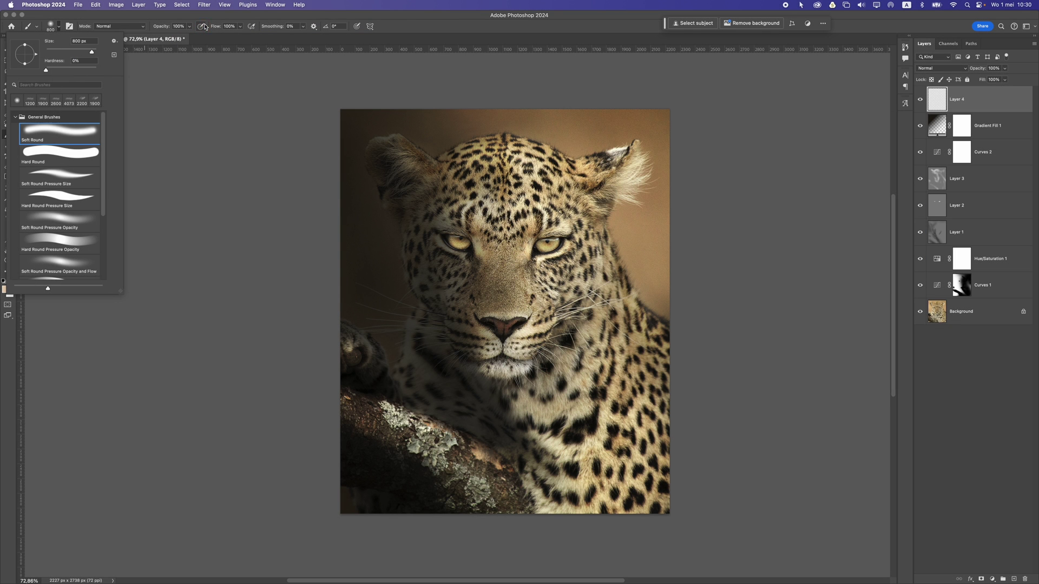
click(210, 18)
click(538, 262)
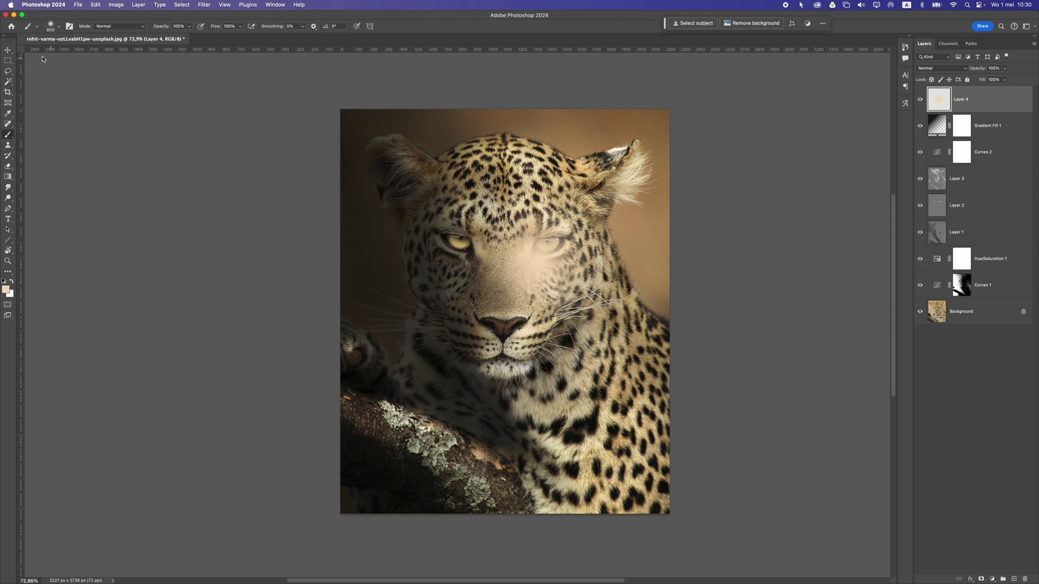
Move the tan glow to the background on the leopard's lit side and enlarge it until it spreads well beyond the canvas
click(10, 52)
drag(475, 236, 536, 225)
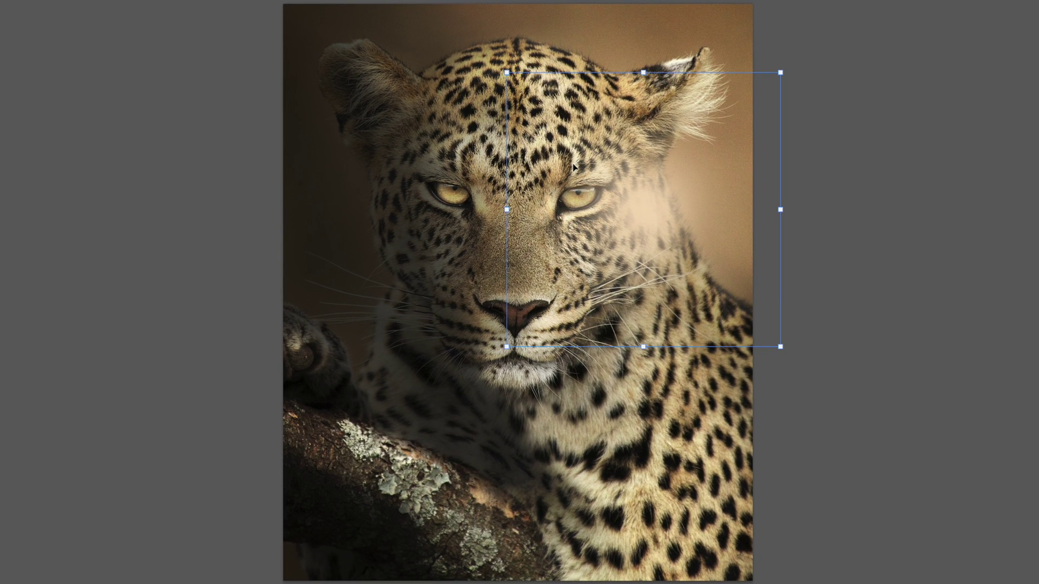
drag(508, 347, 753, 193)
scroll(698, 223, down, 2)
drag(539, 418, 725, 268)
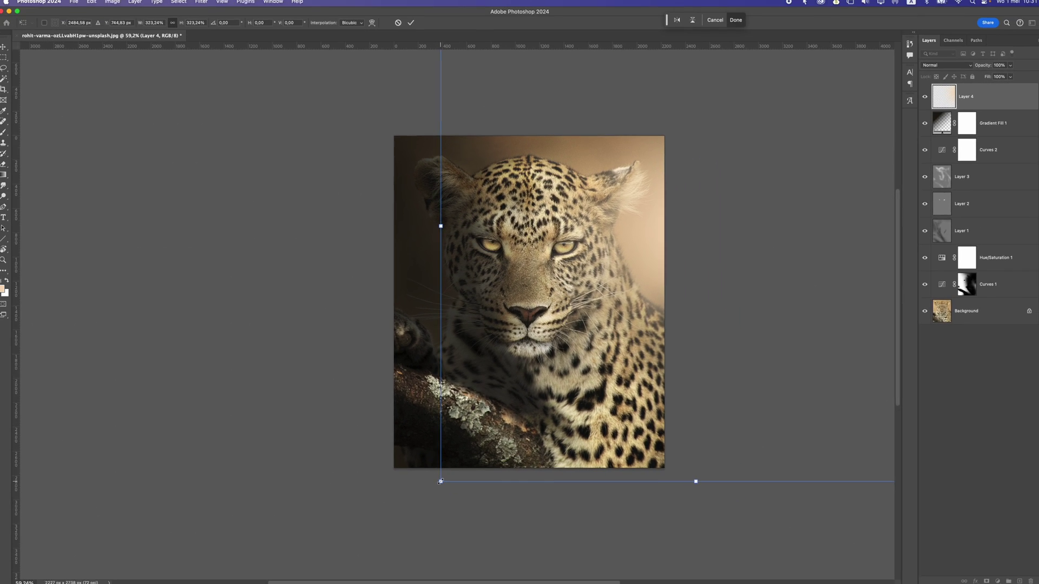
drag(427, 534, 427, 534)
drag(441, 480, 115, 562)
mouse_move(555, 219)
mouse_down()
mouse_move(630, 257)
mouse_move(626, 239)
mouse_move(637, 236)
mouse_up()
key(Return)
Set the glow layer's blend mode to Screen and reposition the glow along the lit edge of the picture
scroll(572, 252, down, 2)
scroll(571, 252, up, 2)
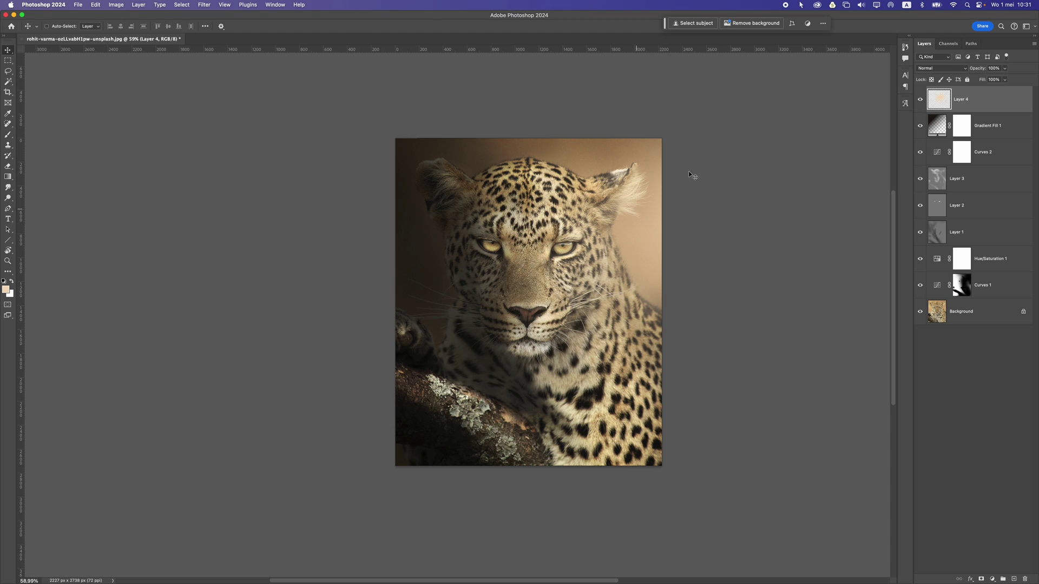
click(942, 69)
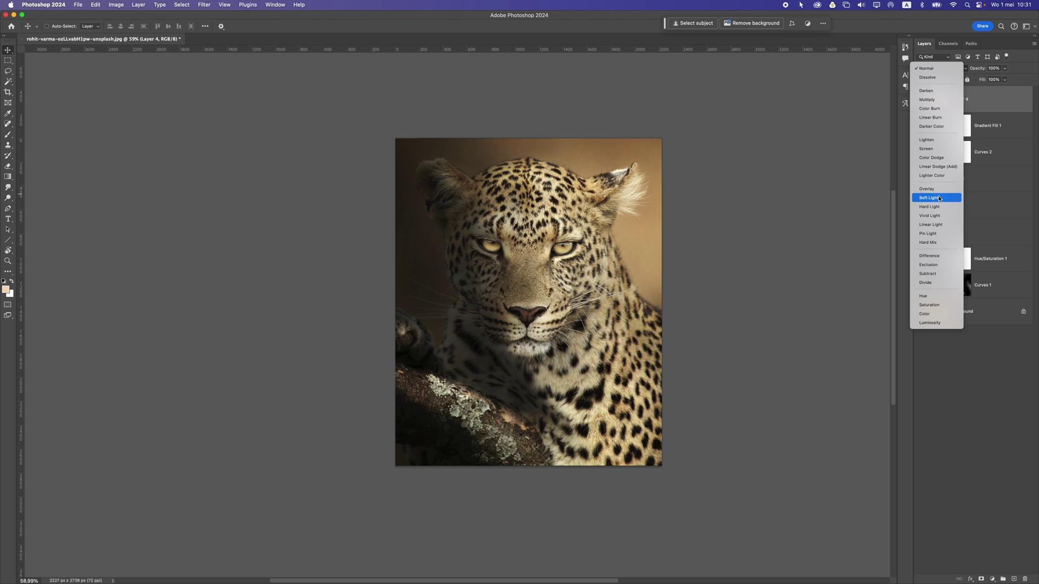
click(926, 148)
drag(533, 144, 651, 210)
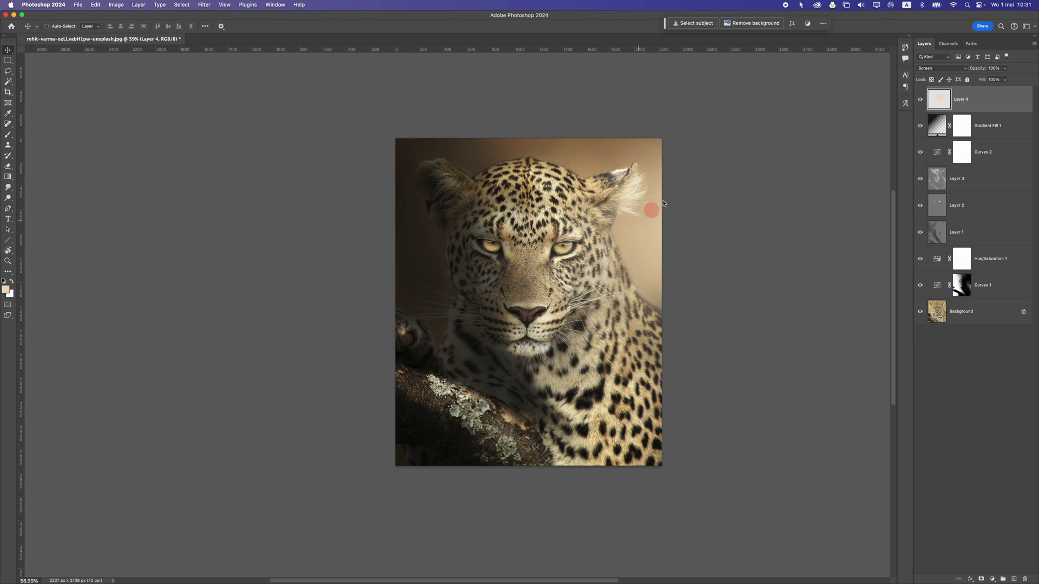
scroll(629, 218, down, 3)
scroll(584, 265, up, 2)
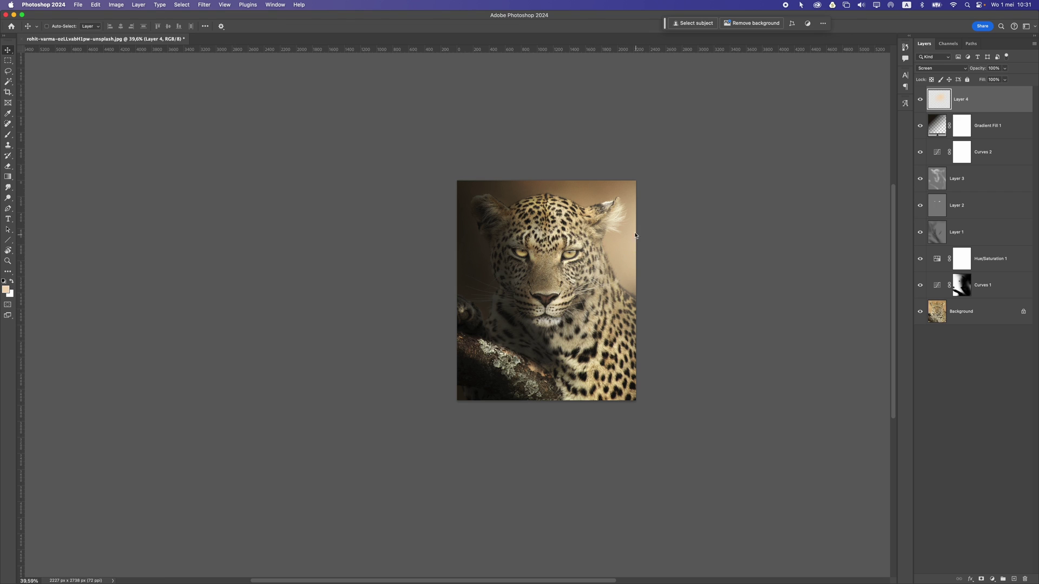
scroll(614, 272, up, 2)
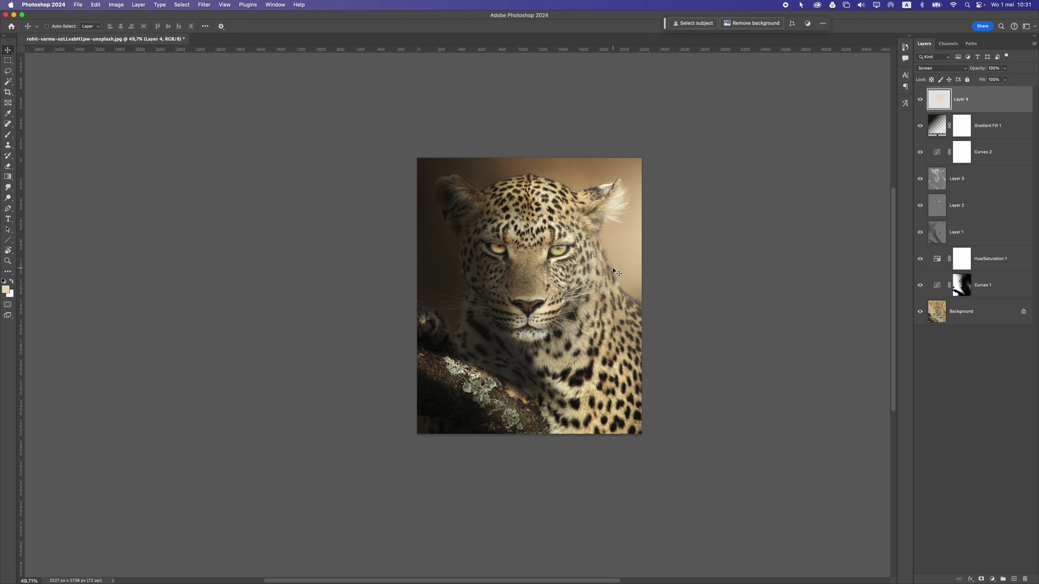
scroll(612, 268, left, 1)
Open a Hue/Saturation adjustment on the glow layer and enable Colorize
key(super+u)
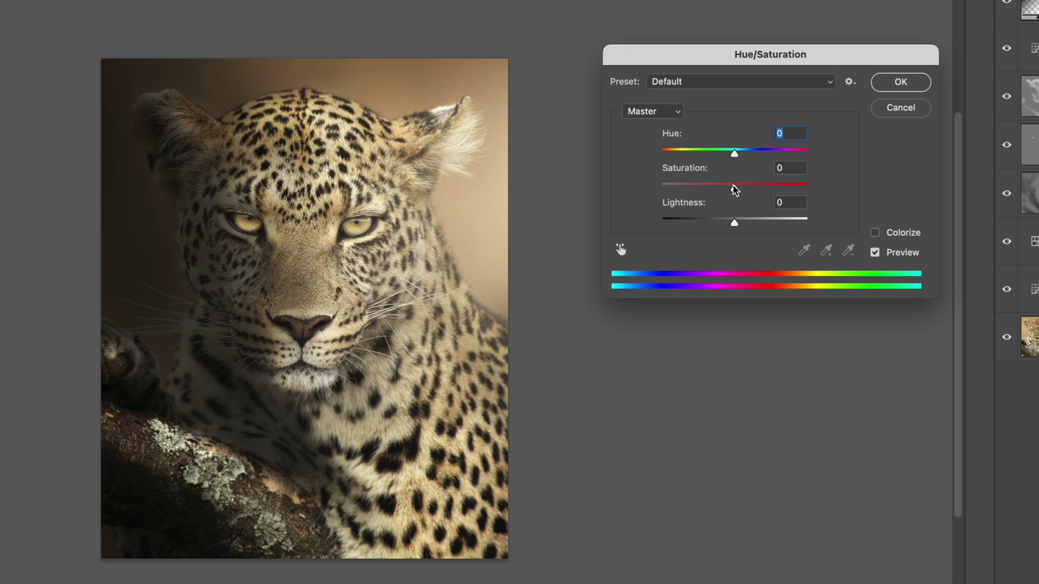
drag(735, 187, 765, 187)
key(super+z)
mouse_move(736, 222)
mouse_down()
mouse_move(696, 221)
mouse_move(782, 187)
mouse_up()
key(super+z)
click(885, 233)
click(885, 234)
Colorize the glow a dark orange with hue 29, saturation +65 and lightness -64
drag(731, 227, 685, 224)
drag(703, 150, 668, 156)
drag(779, 189, 714, 188)
mouse_move(685, 222)
mouse_down()
mouse_move(791, 219)
mouse_move(690, 222)
mouse_up()
drag(715, 188, 756, 189)
drag(725, 226, 688, 222)
drag(697, 157, 675, 162)
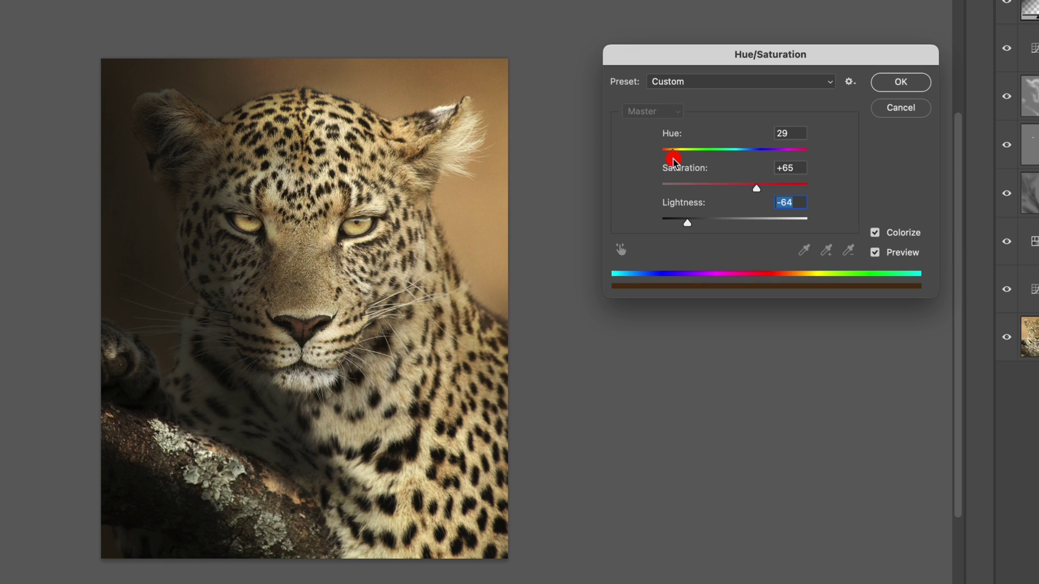
Refine the colorized glow to saturation +59, raise its lightness close to neutral, and apply the Hue/Saturation adjustment
mouse_move(756, 187)
mouse_down()
mouse_move(791, 190)
mouse_move(751, 187)
mouse_up()
drag(688, 221, 724, 222)
scroll(425, 254, down, 5)
scroll(425, 254, up, 2)
scroll(725, 224, down, 2)
scroll(725, 224, up, 5)
scroll(725, 223, up, 7)
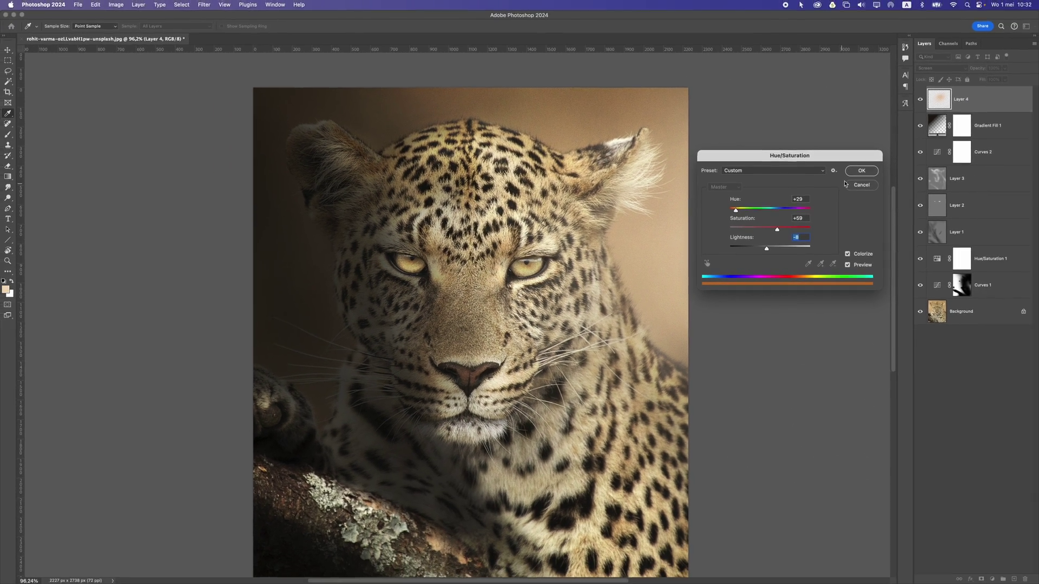
click(900, 81)
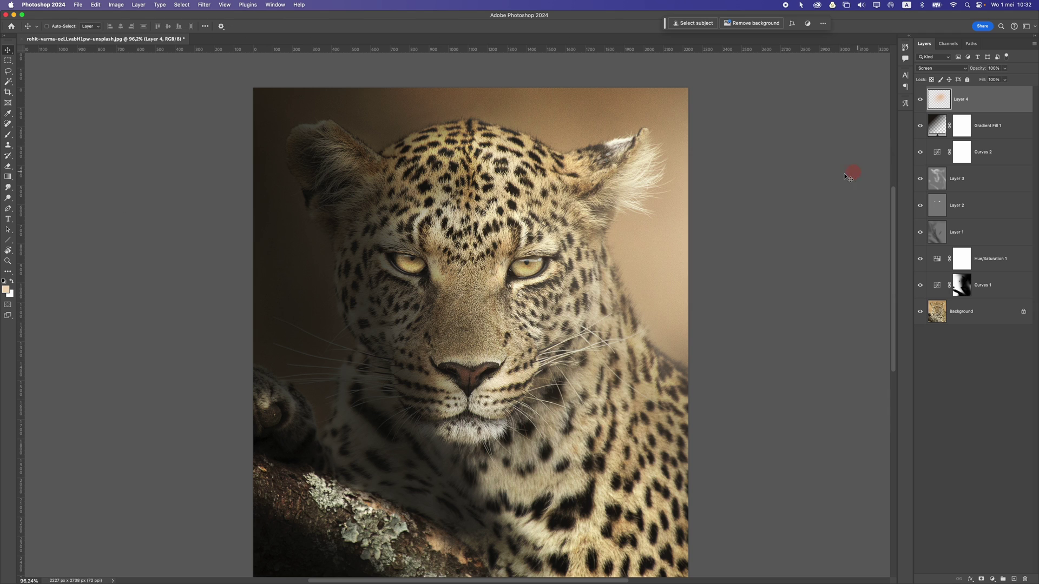
Nudge the Screen glow slightly over the background beside the leopard's lit cheek
scroll(384, 260, down, 3)
scroll(564, 266, up, 2)
mouse_move(620, 254)
mouse_down()
mouse_move(647, 308)
mouse_move(609, 281)
mouse_move(623, 293)
mouse_move(628, 251)
mouse_up()
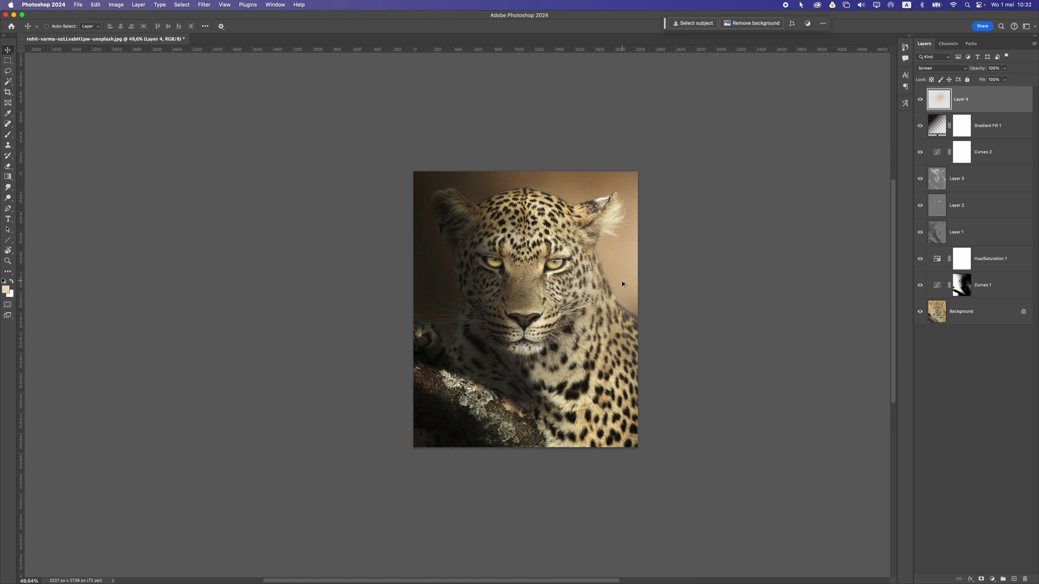
Add a new layer and paint one soft dab of orange #fab054 on the leopard's nose bridge
scroll(621, 283, down, 5)
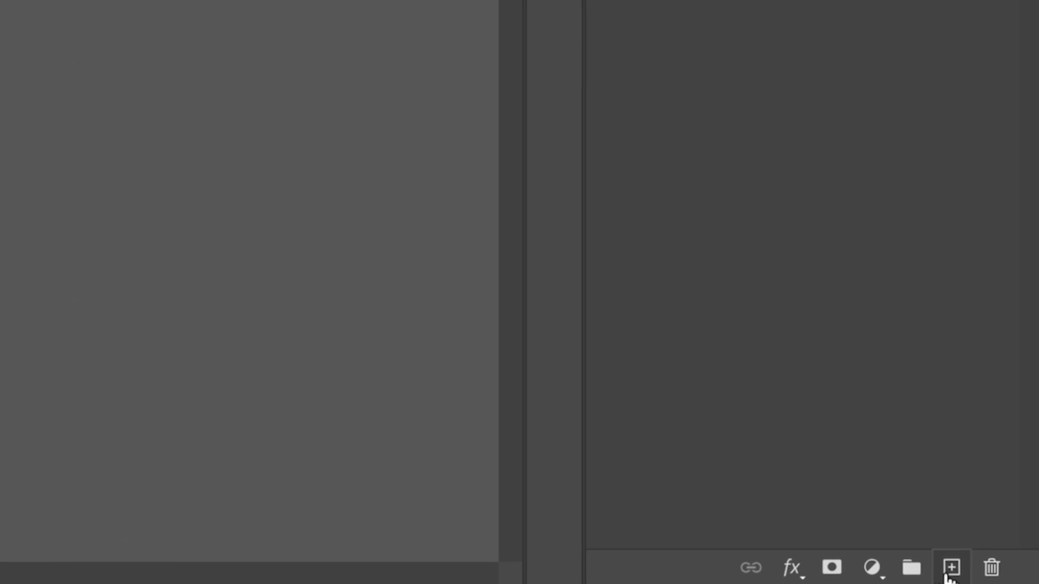
click(962, 569)
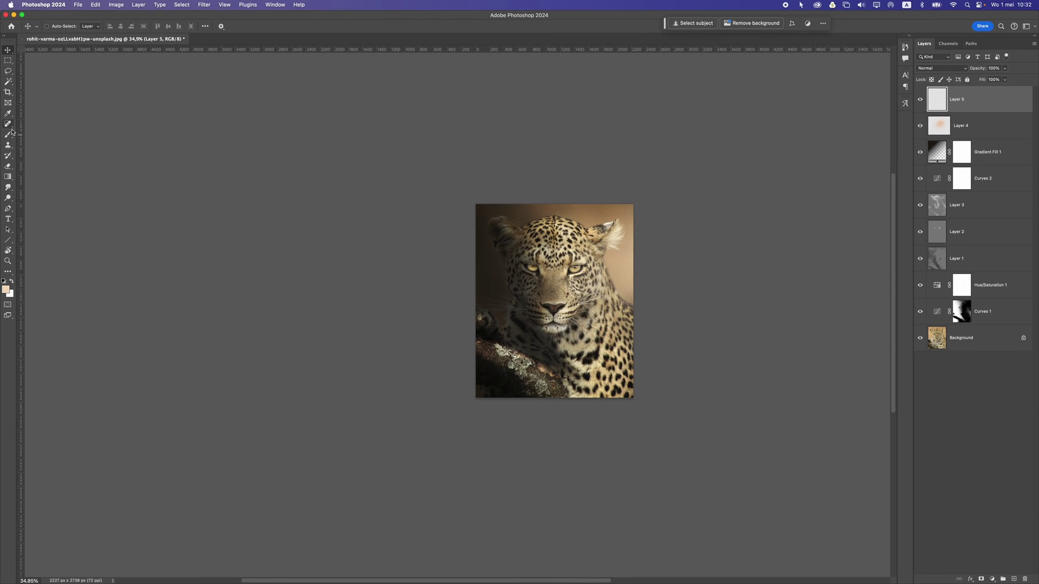
click(11, 133)
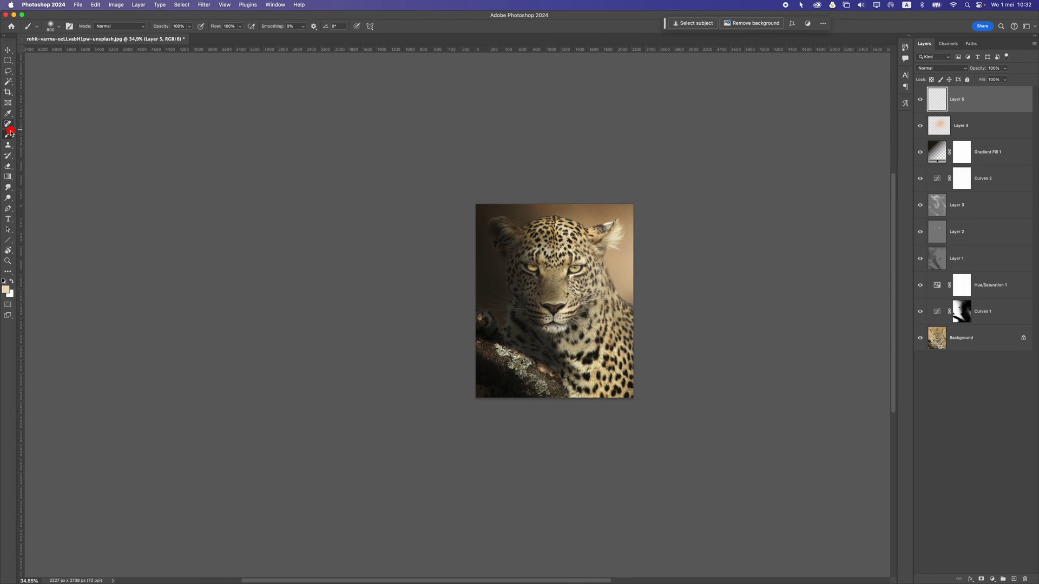
click(6, 291)
click(751, 113)
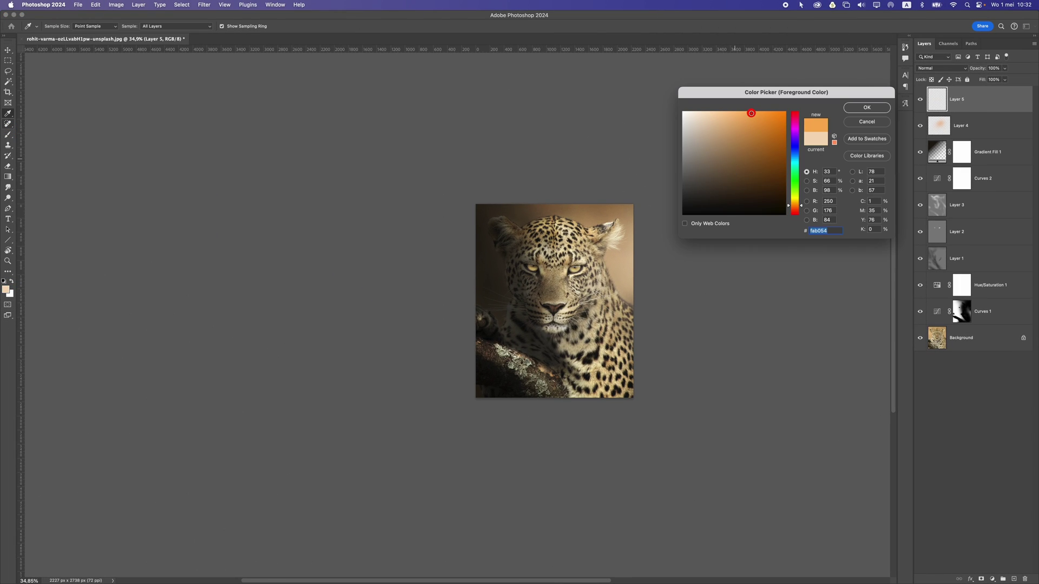
key(Return)
click(554, 285)
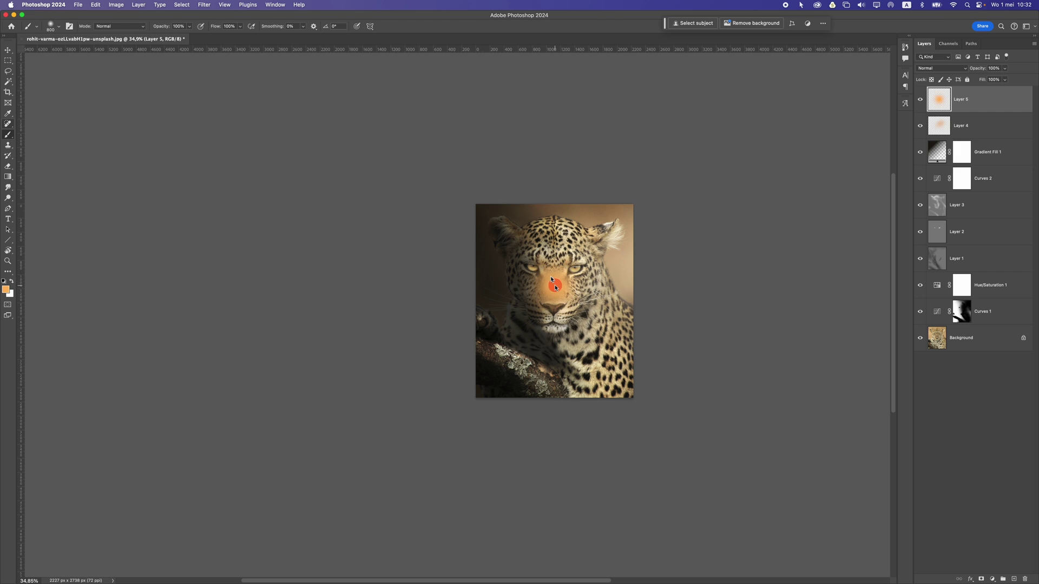
Enlarge the orange dab well past the face and move it to the background on the leopard's lit side
click(5, 52)
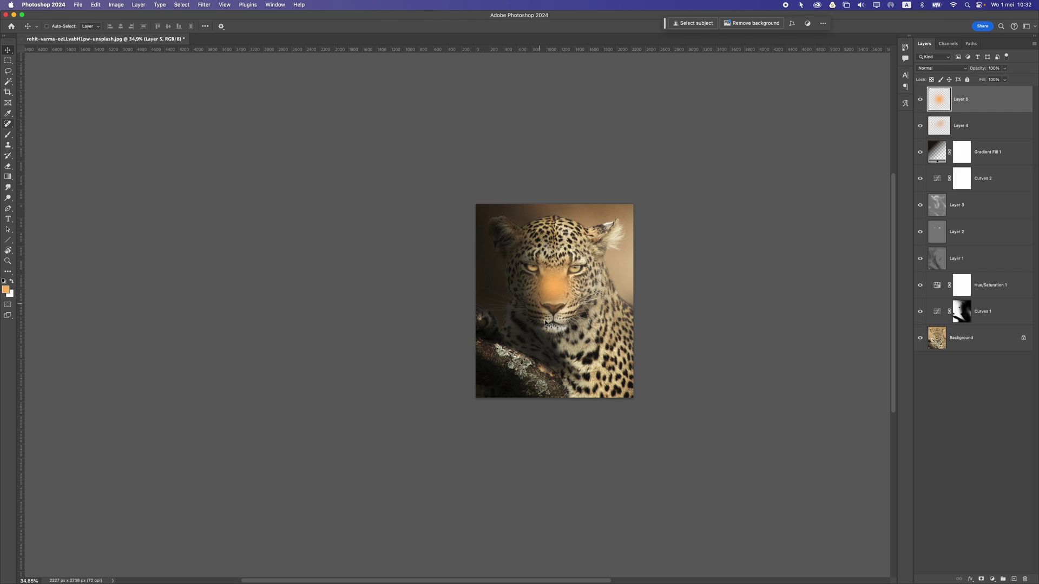
key(super+t)
drag(599, 241, 701, 138)
drag(506, 302, 584, 283)
key(Return)
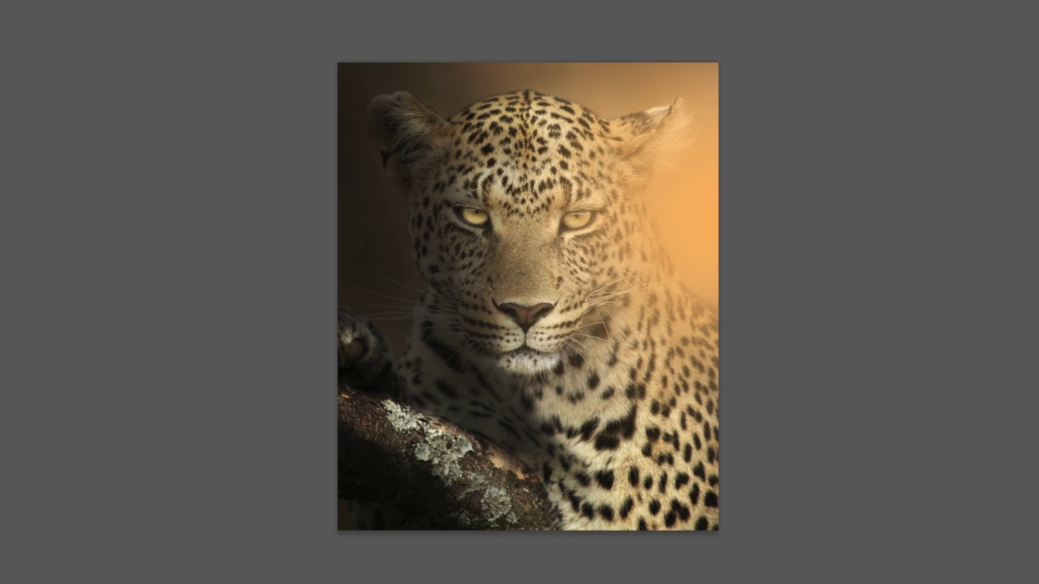
Set the orange glow layer's blend mode to Overlay and reposition the glow along the lit edge of the picture
click(944, 68)
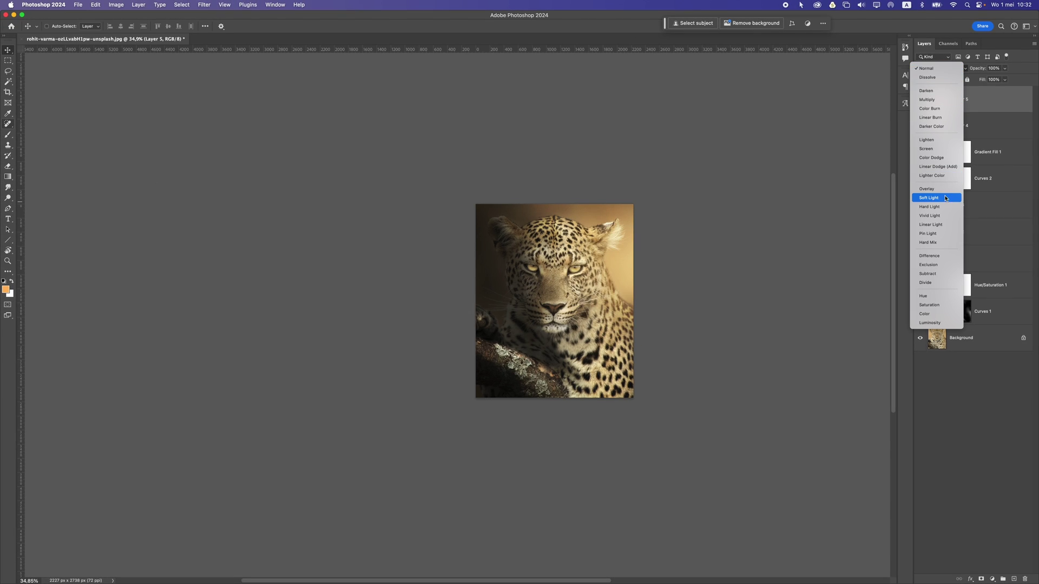
click(945, 190)
drag(649, 288, 655, 330)
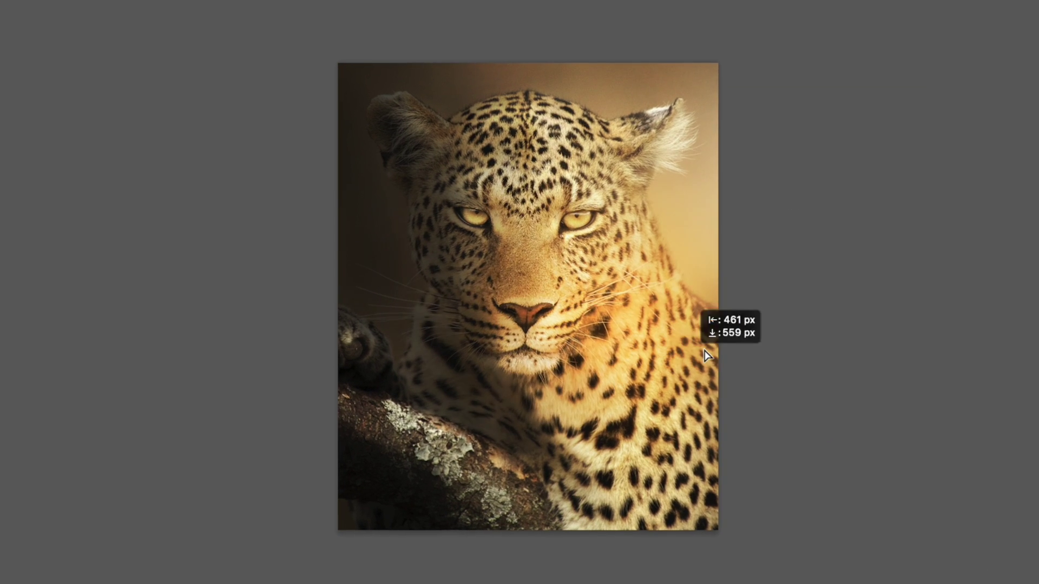
drag(770, 366, 746, 330)
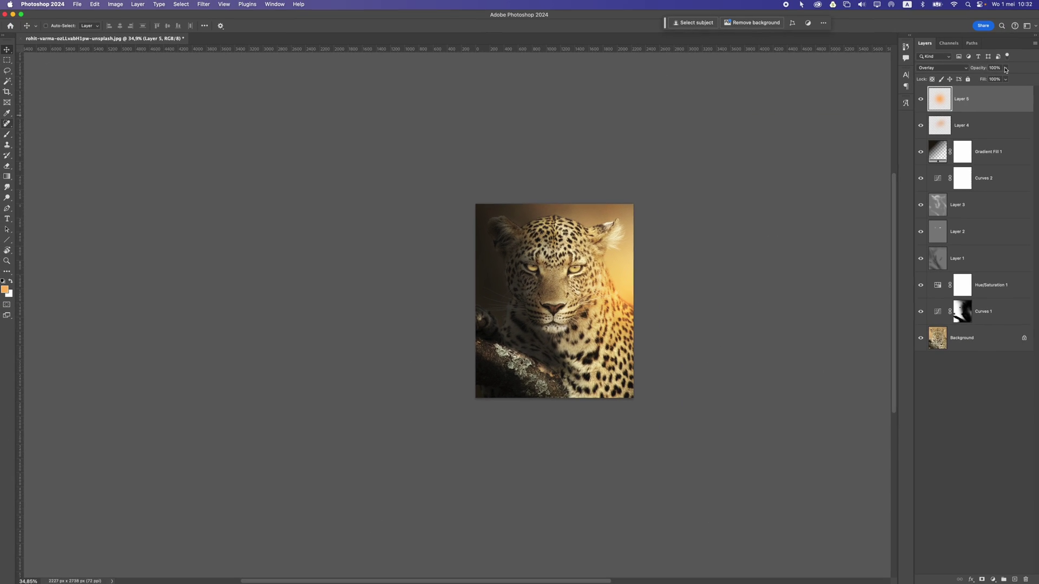
Lower the orange Overlay glow's opacity to 29% and shift it further toward the lit edge
drag(976, 81, 1017, 76)
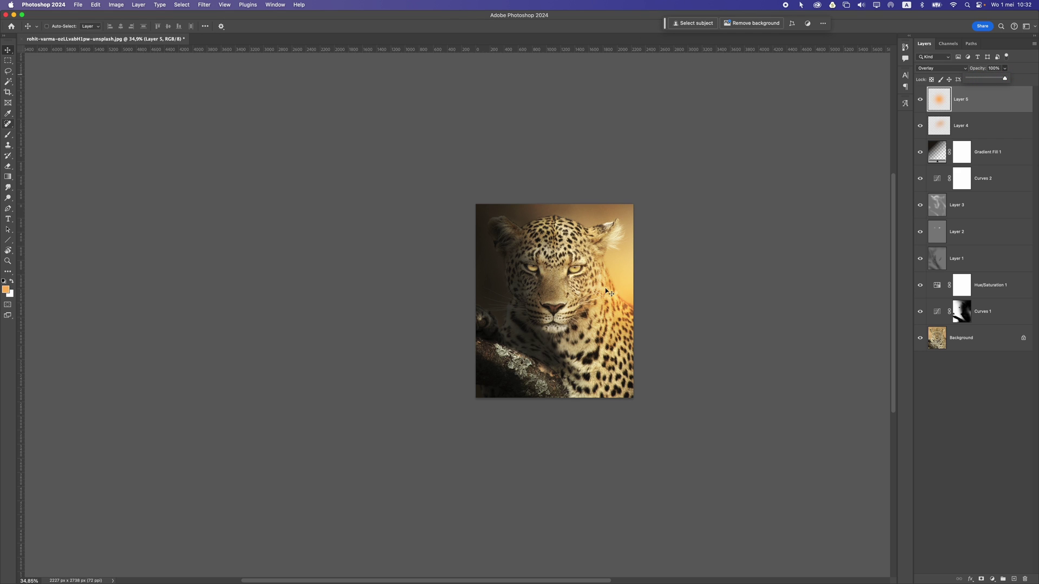
scroll(608, 292, up, 3)
mouse_move(983, 83)
mouse_down()
mouse_move(973, 81)
mouse_move(988, 79)
mouse_up()
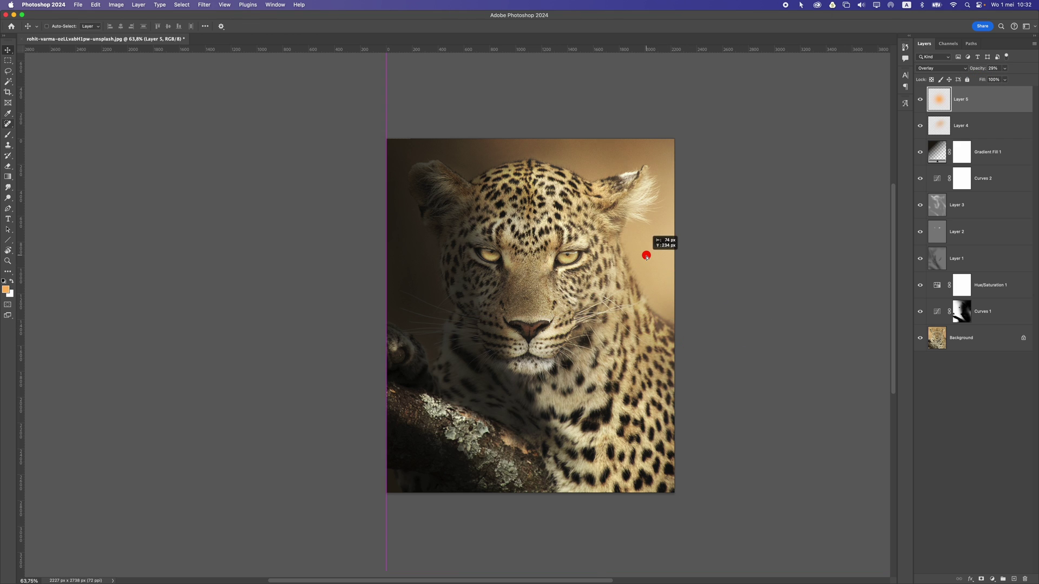
scroll(650, 265, down, 3)
scroll(651, 266, up, 1)
drag(651, 266, 704, 265)
Hide both glow layers to compare the picture without them, and turn only the Screen glow layer back on
click(959, 125)
scroll(644, 269, up, 2)
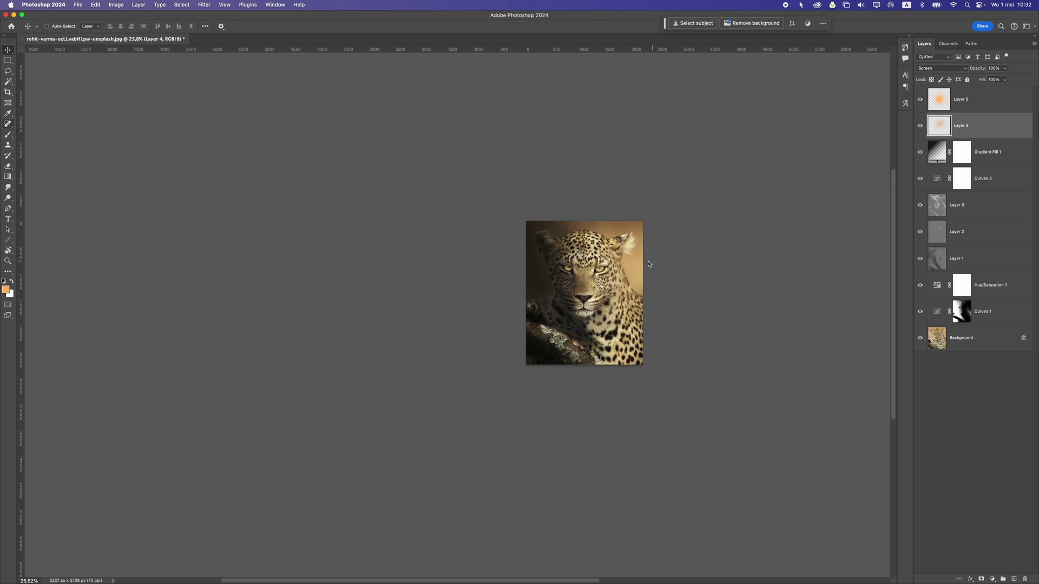
scroll(597, 280, up, 3)
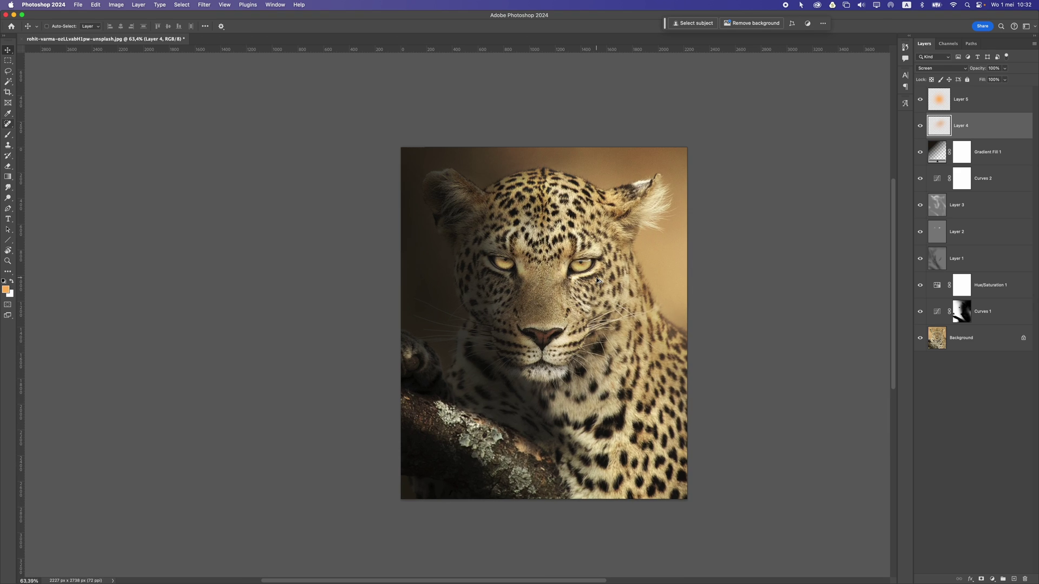
drag(920, 126, 920, 99)
scroll(593, 303, down, 4)
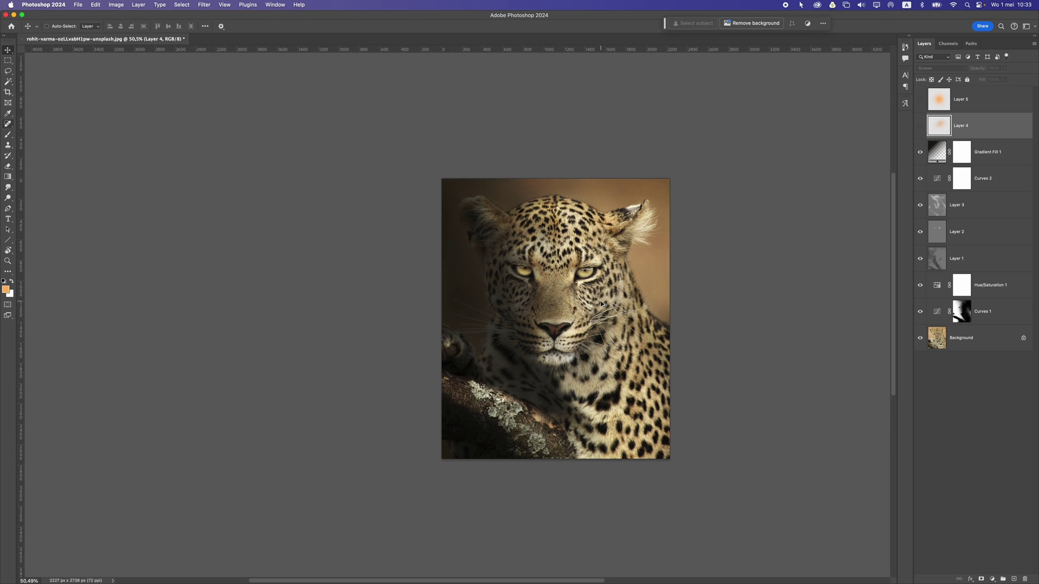
scroll(593, 303, up, 5)
click(919, 126)
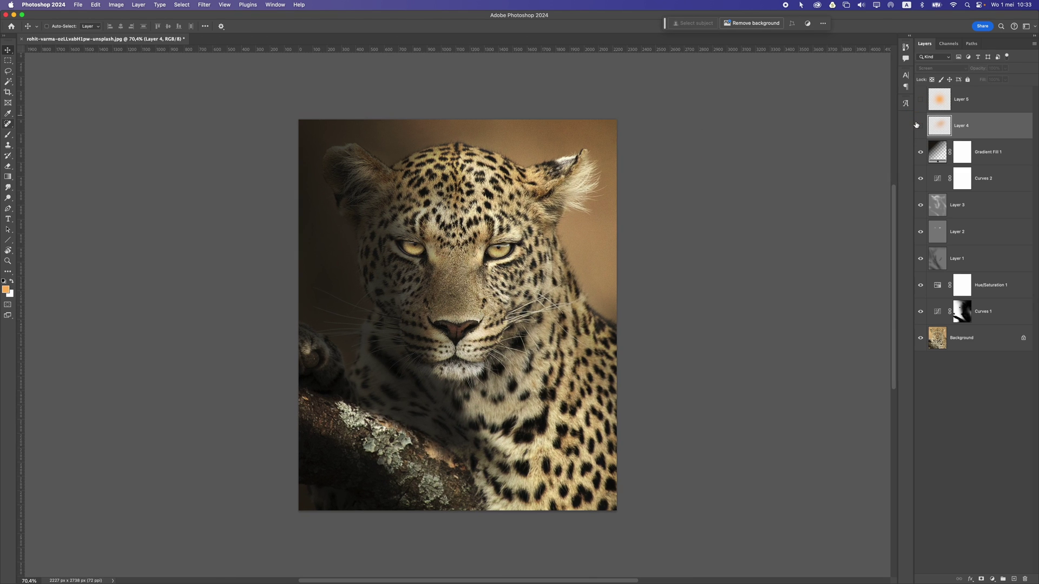
Try a white version of the Screen glow by raising its Hue/Saturation lightness to +100
drag(599, 243, 577, 268)
key(super+u)
drag(781, 248, 854, 252)
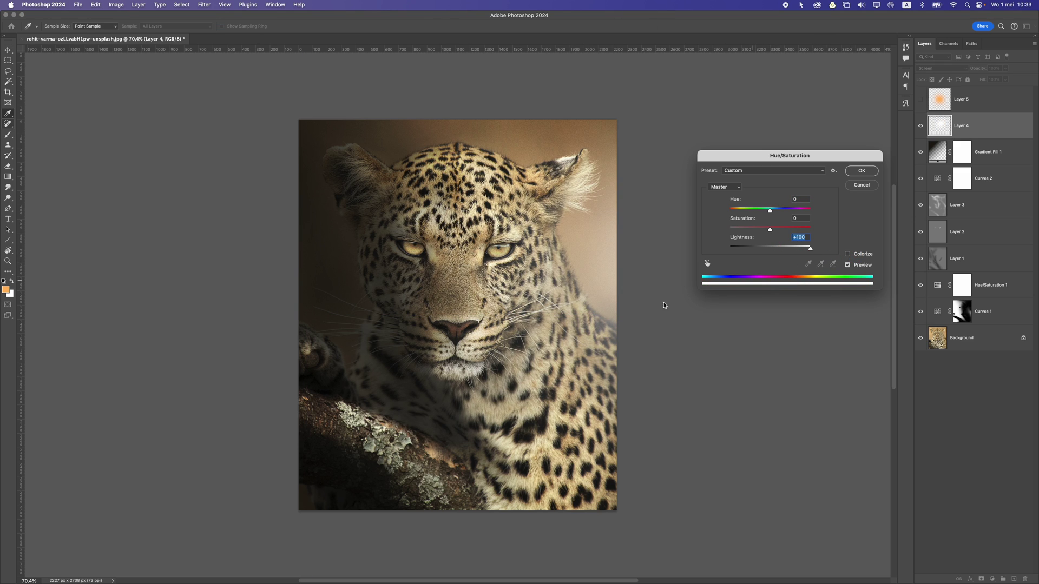
key(Return)
scroll(568, 285, down, 8)
scroll(569, 286, up, 5)
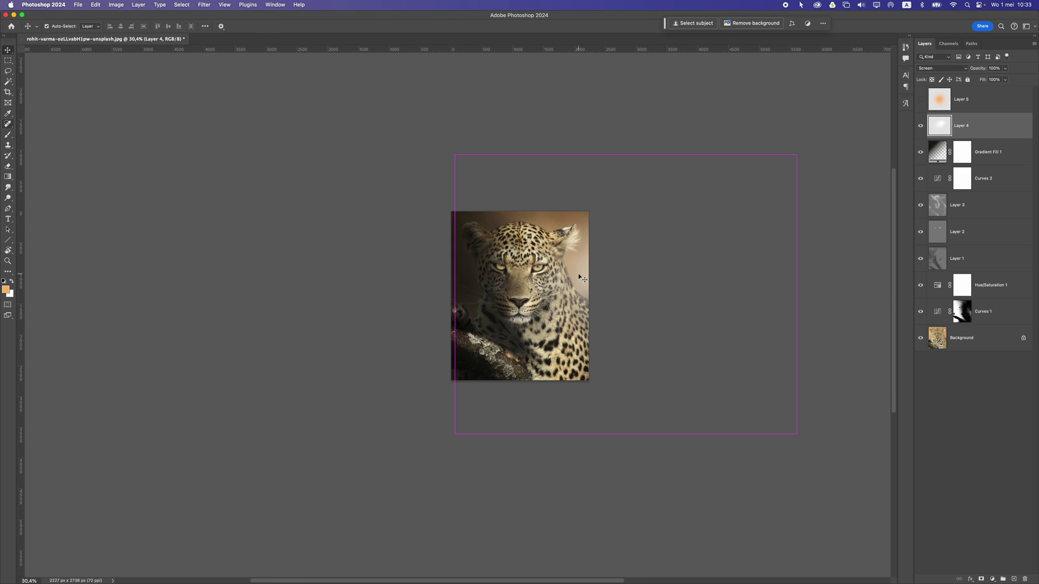
scroll(579, 277, up, 2)
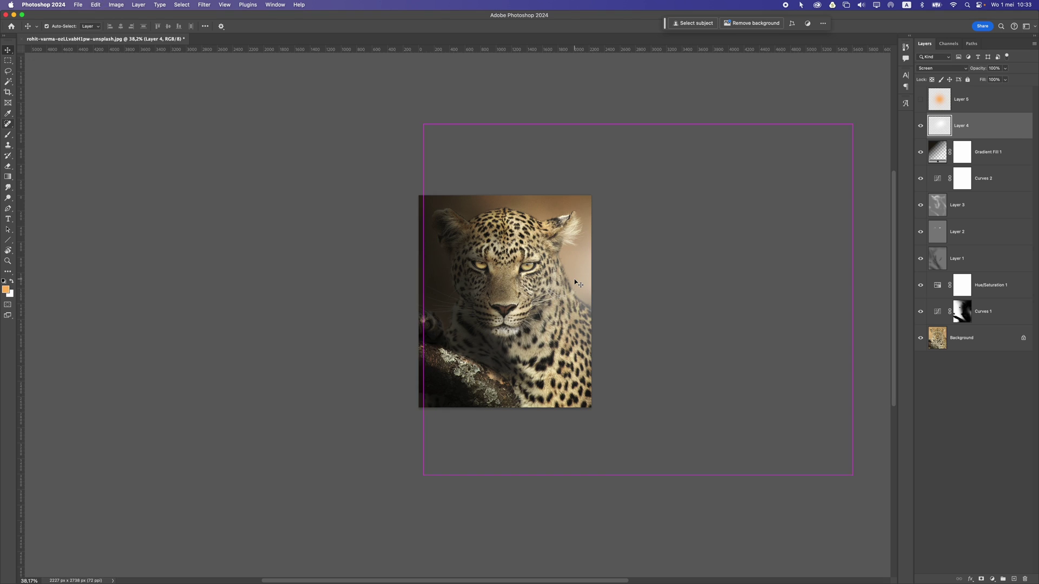
scroll(574, 278, up, 2)
scroll(540, 241, up, 2)
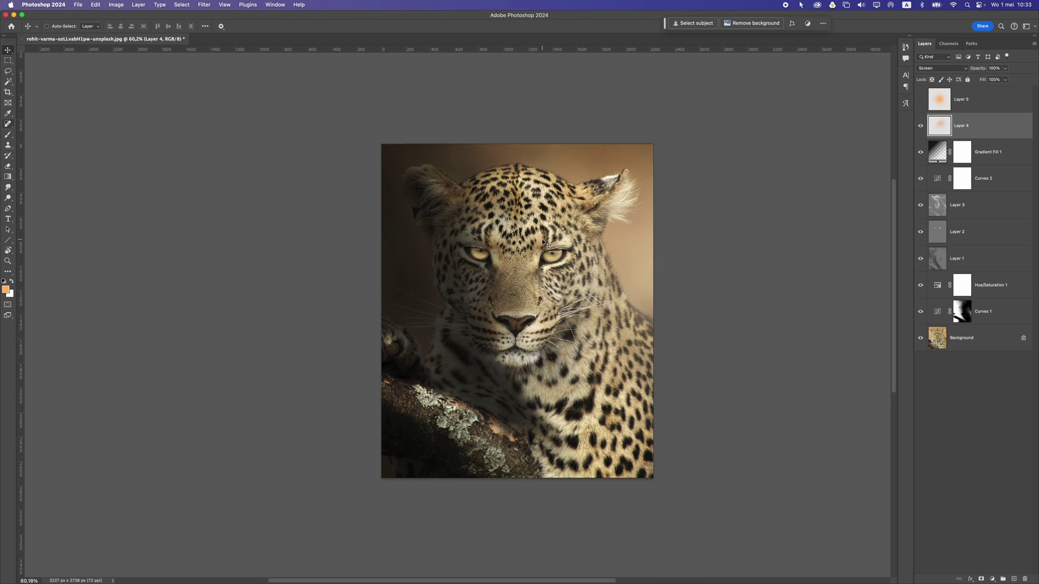
Stamp all visible layers into a new layer above the glows and convert it to a smart object
click(965, 110)
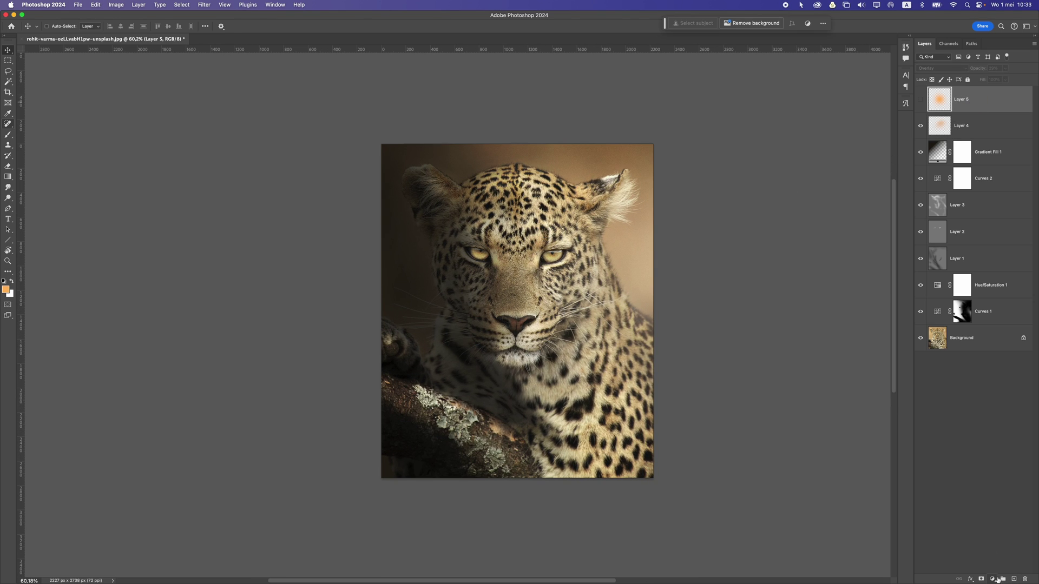
click(993, 580)
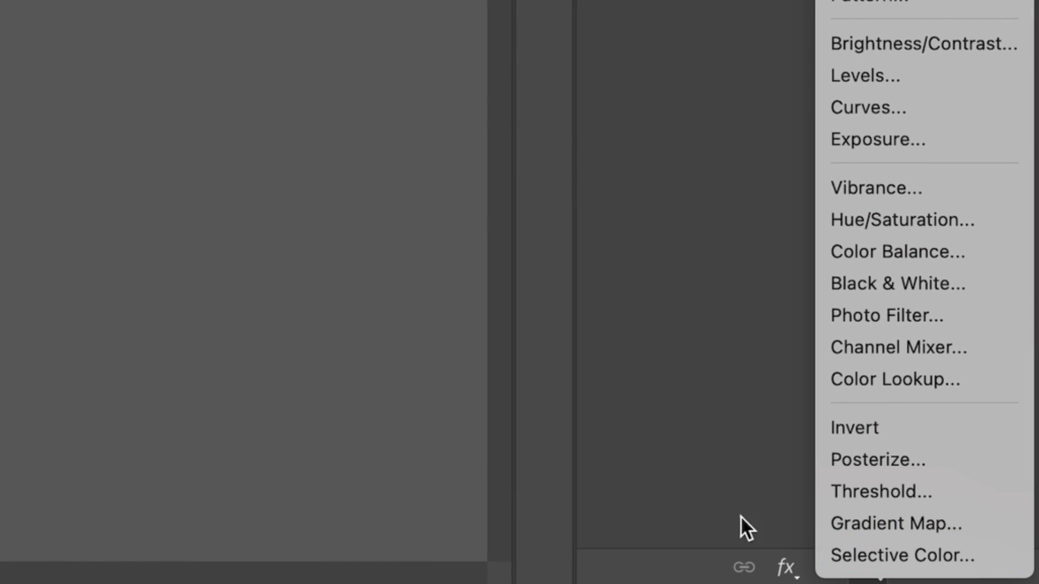
click(958, 566)
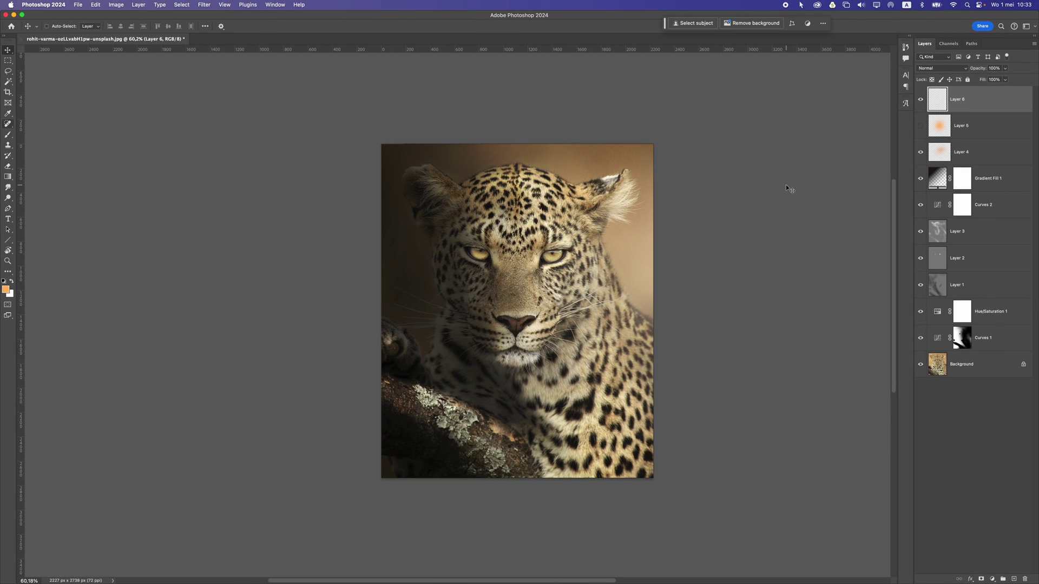
key(super+alt+shift+e)
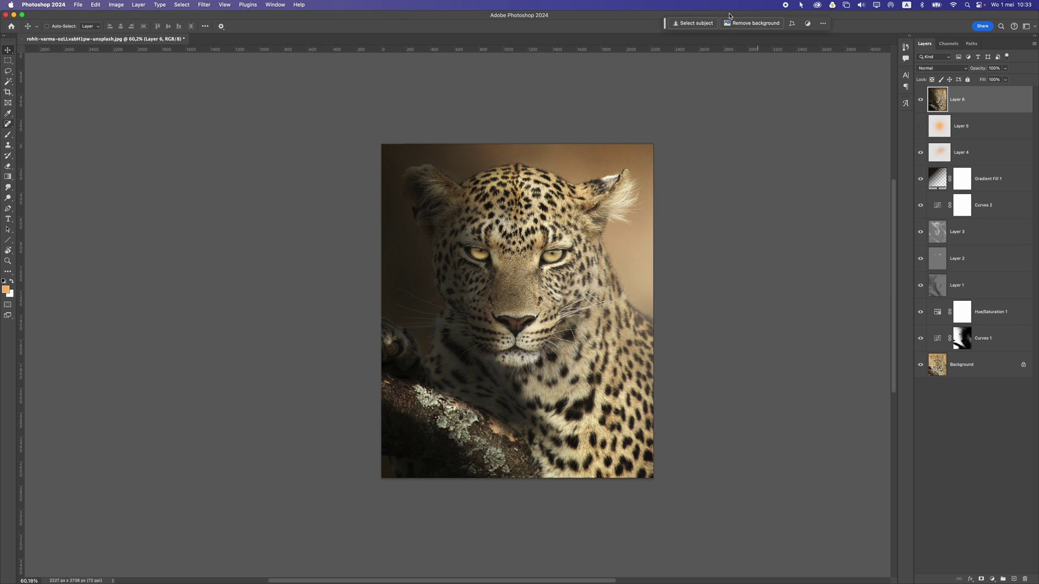
right_click(974, 102)
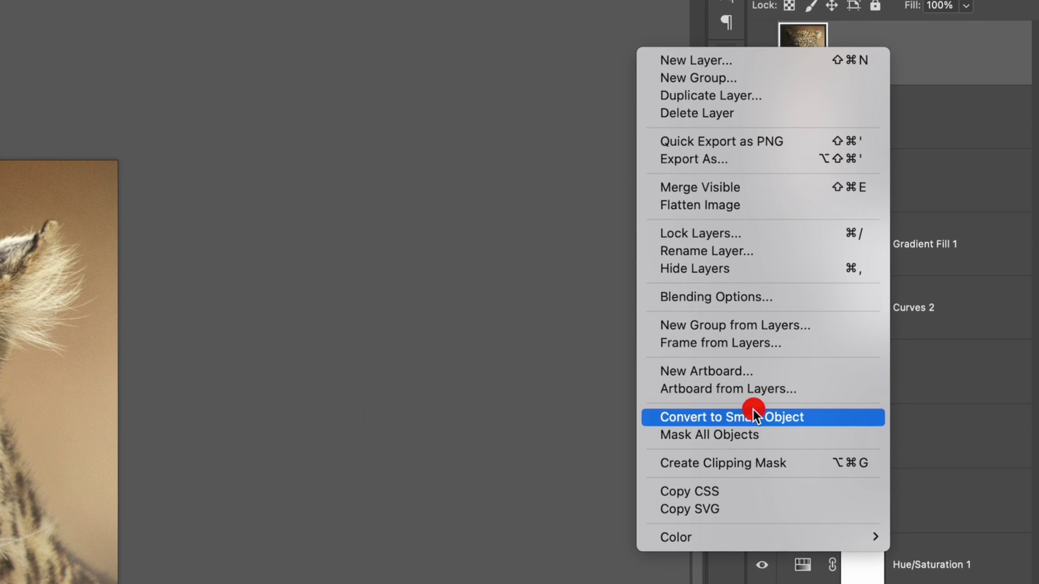
click(755, 415)
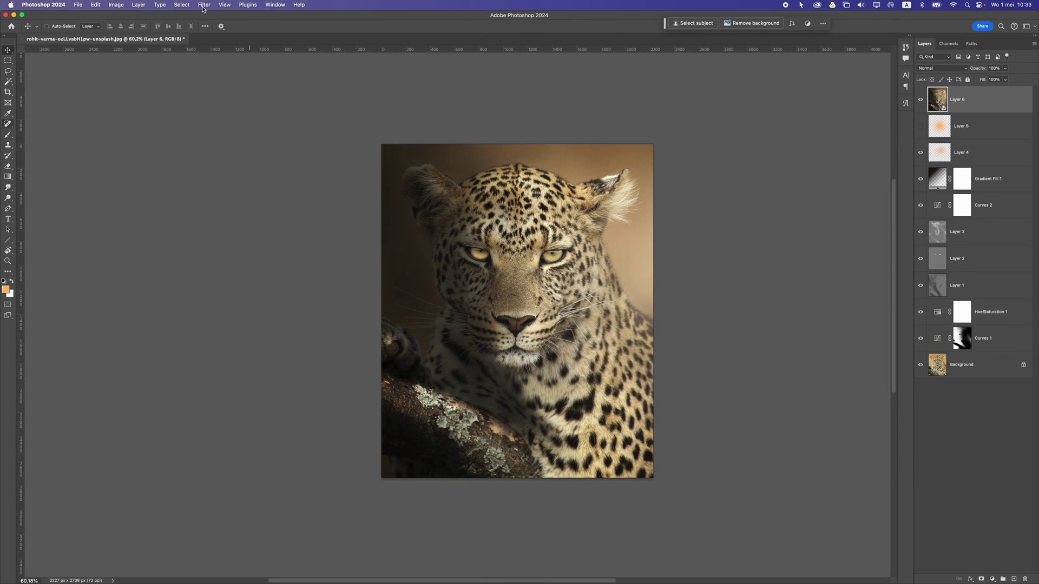
Open the merged layer in the Camera Raw filter and set contrast -10, highlights +2, shadows -7, whites +7 and blacks -8
click(203, 5)
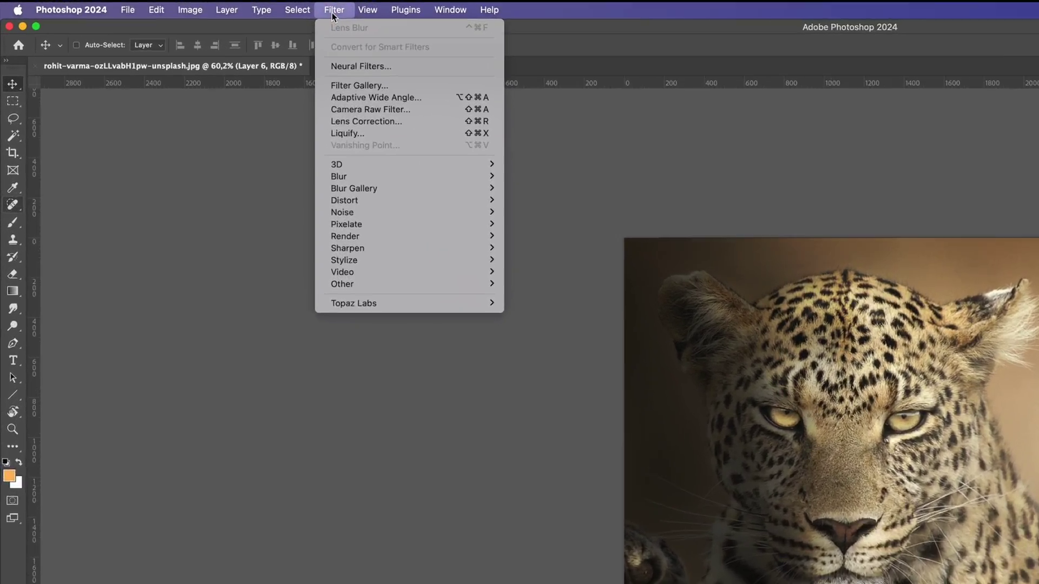
click(238, 66)
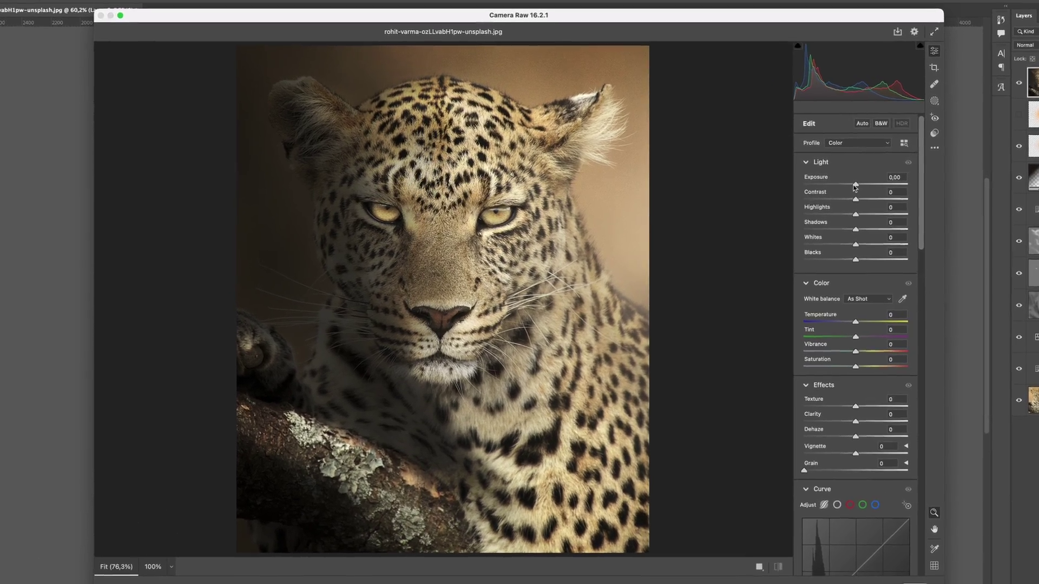
drag(854, 186, 853, 229)
mouse_move(856, 245)
mouse_down()
mouse_move(880, 245)
mouse_move(853, 256)
mouse_up()
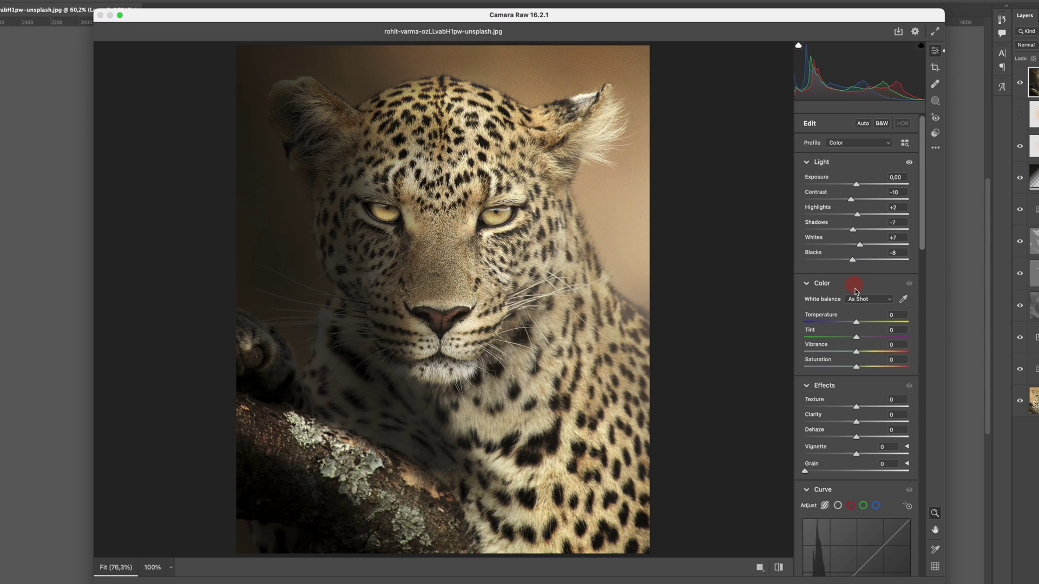
Set the Camera Raw effects to texture -50 and clarity +41, checking the leopard's face up close
drag(922, 238, 902, 282)
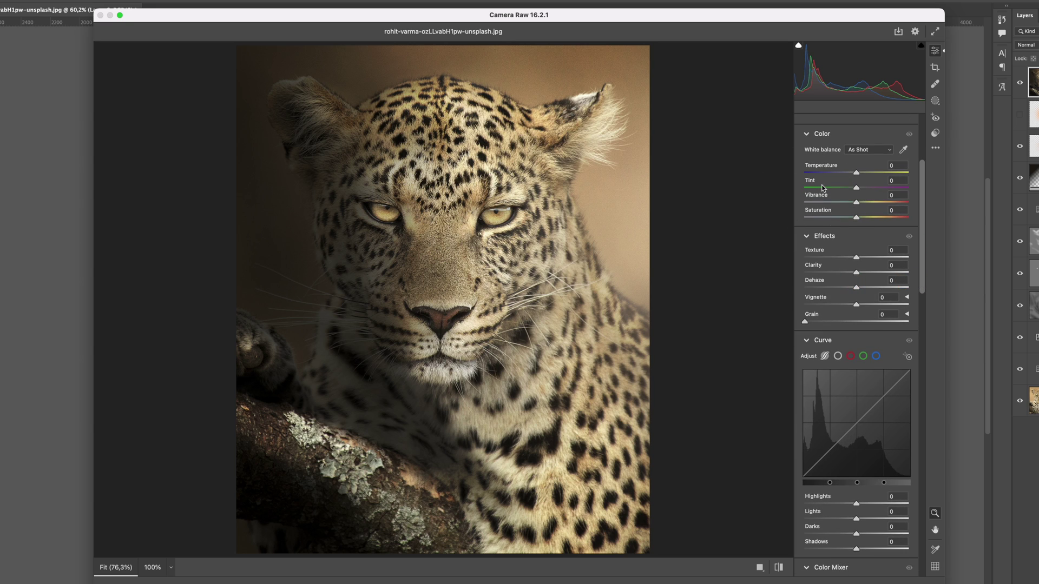
drag(856, 258, 879, 275)
drag(523, 265, 503, 275)
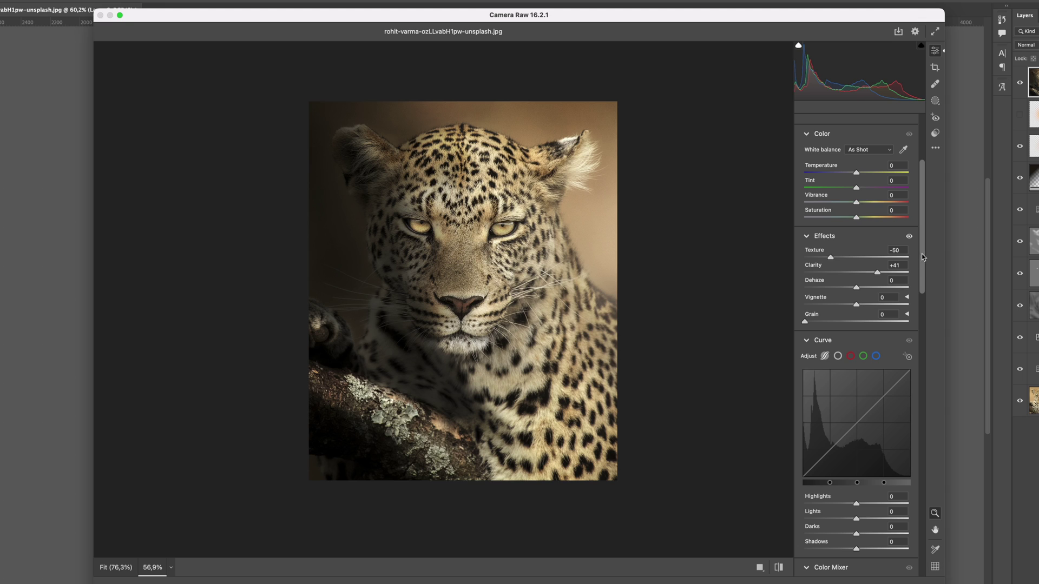
Try a slight vignette in the Camera Raw effects and reset it to 0
drag(924, 258, 922, 274)
drag(856, 242, 849, 243)
double_click(849, 242)
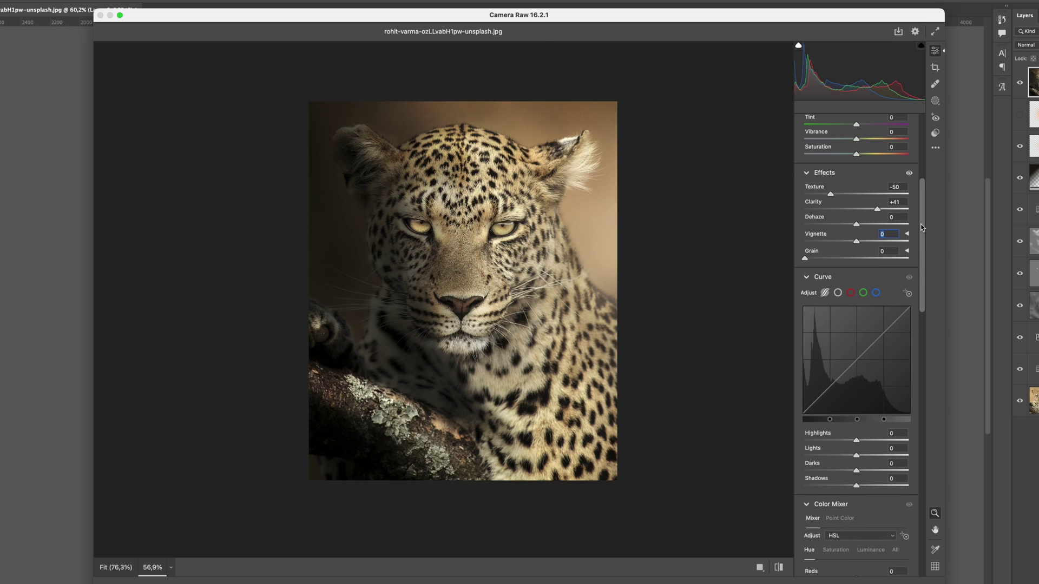
Set the Camera Raw parametric curve to highlights +8, lights -11, darks +12 and shadows -4
scroll(866, 260, down, 6)
drag(851, 245, 854, 292)
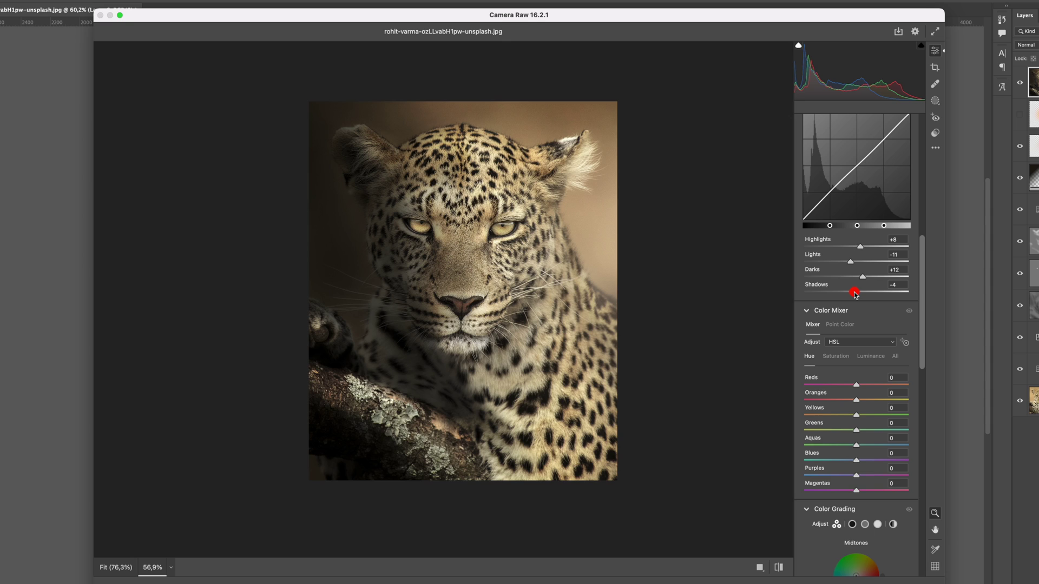
Try hue shifts for reds, oranges and yellows in the Color Mixer and reset each to 0
drag(921, 291, 918, 337)
drag(835, 226, 782, 232)
double_click(868, 223)
double_click(845, 239)
mouse_move(857, 253)
mouse_down()
mouse_move(888, 254)
mouse_move(844, 251)
mouse_up()
double_click(844, 252)
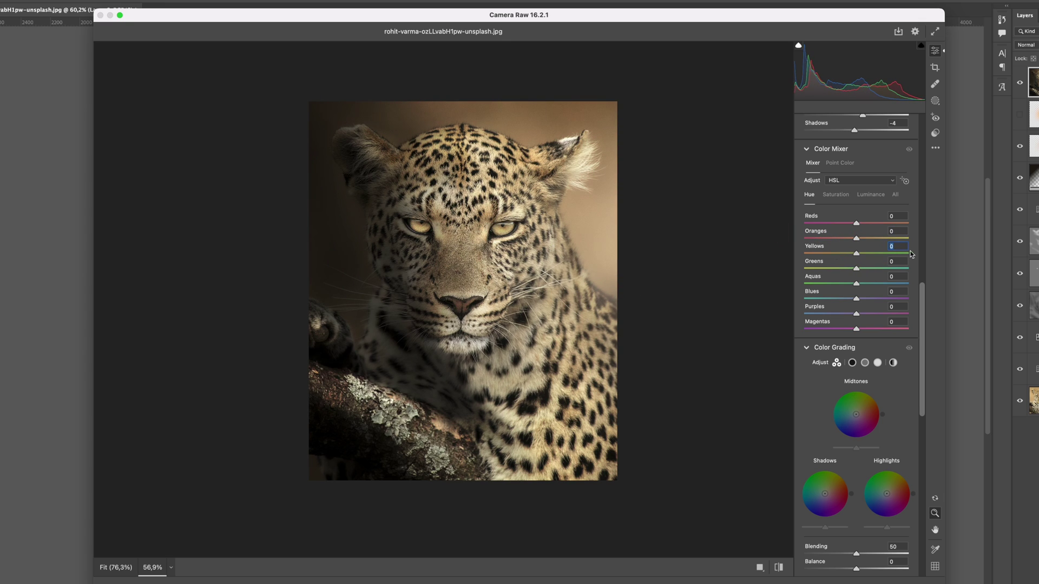
Try the green and blue primary Calibration sliders, reset them to 0, and apply the Camera Raw filter to the merged layer
drag(920, 319, 923, 506)
drag(861, 462, 818, 566)
key(super+z)
double_click(879, 522)
double_click(829, 552)
double_click(818, 568)
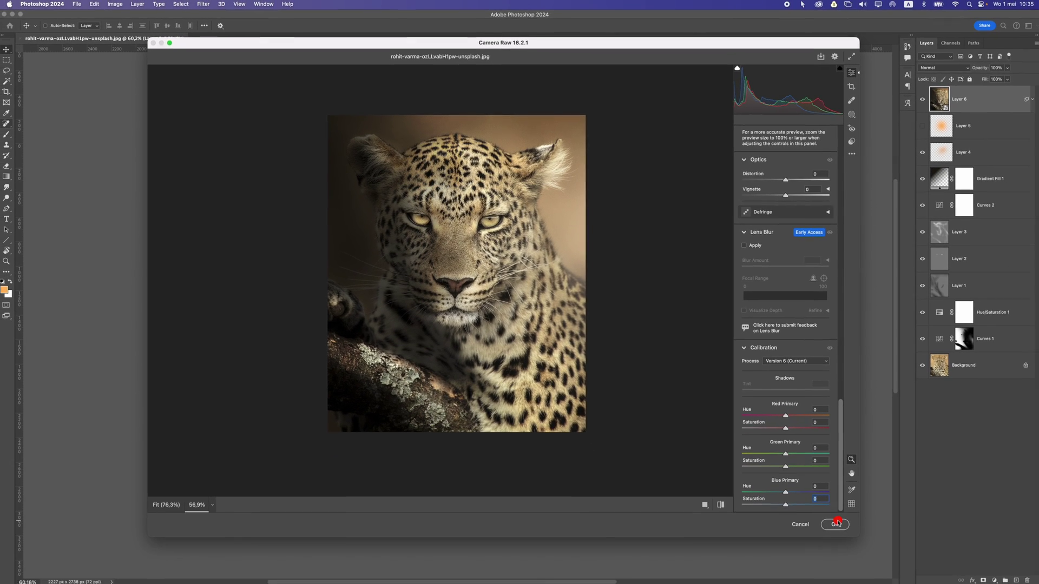
click(832, 520)
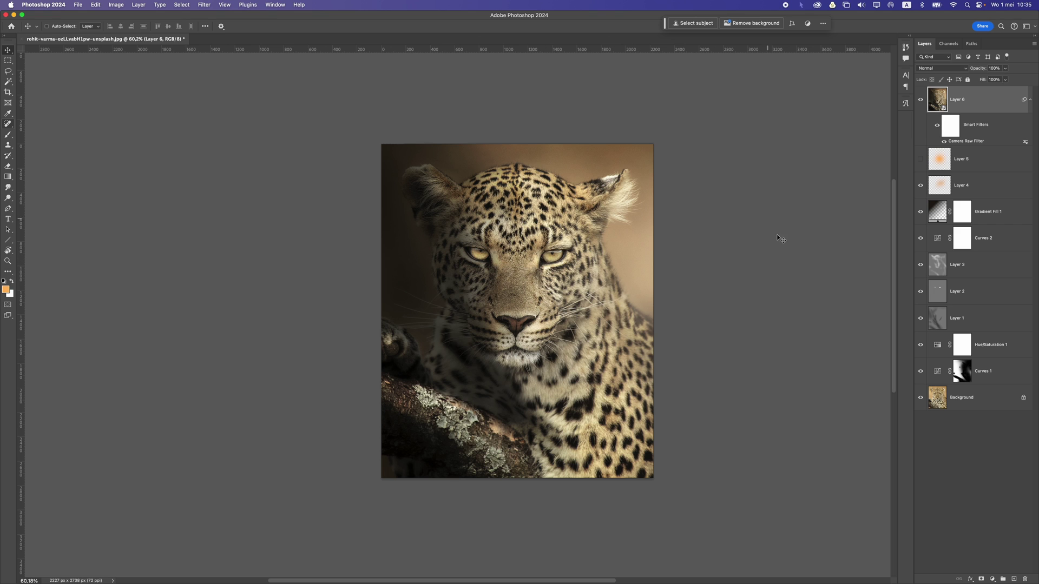
Add a Curves adjustment layer above the merged layer, moving the white point to input 237 and the black point to input 5
click(992, 579)
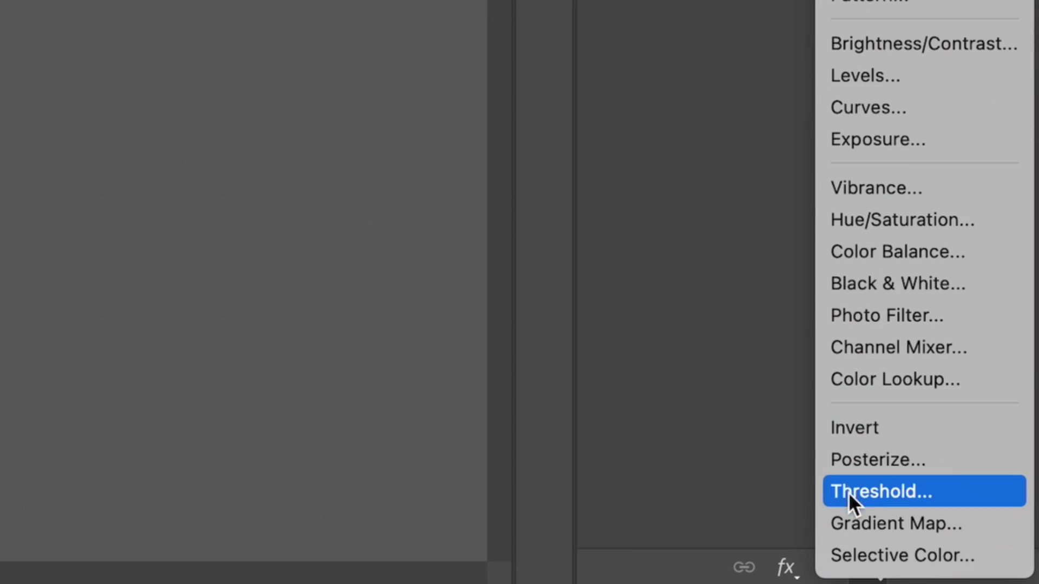
click(898, 108)
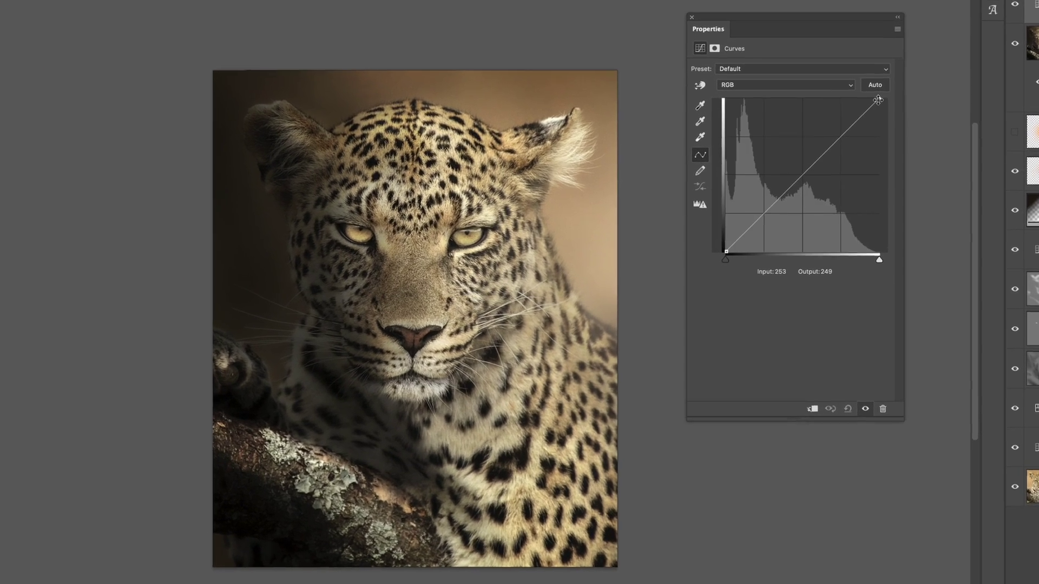
drag(818, 142, 809, 141)
drag(867, 93, 868, 91)
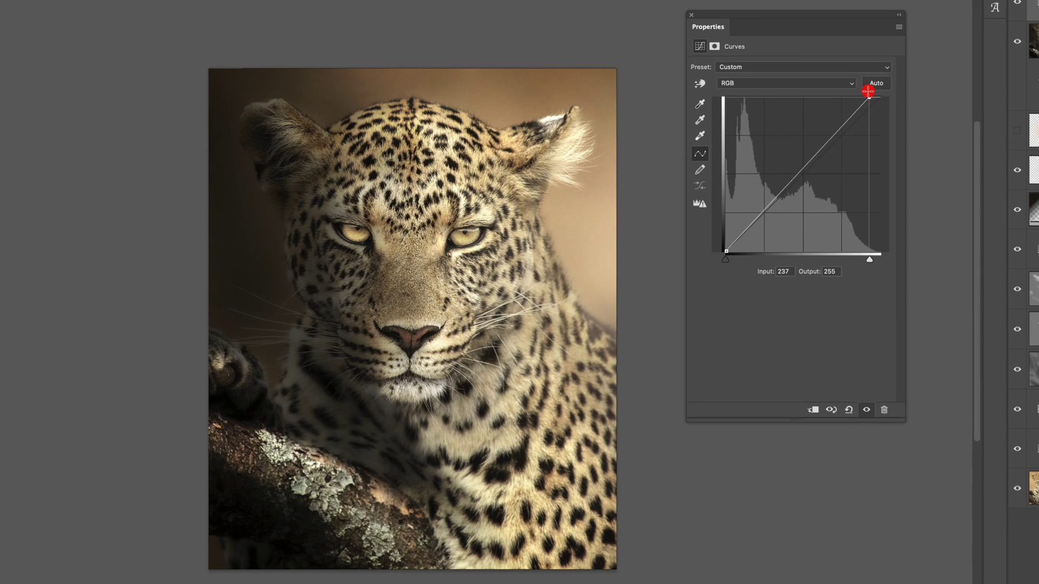
drag(726, 259, 731, 253)
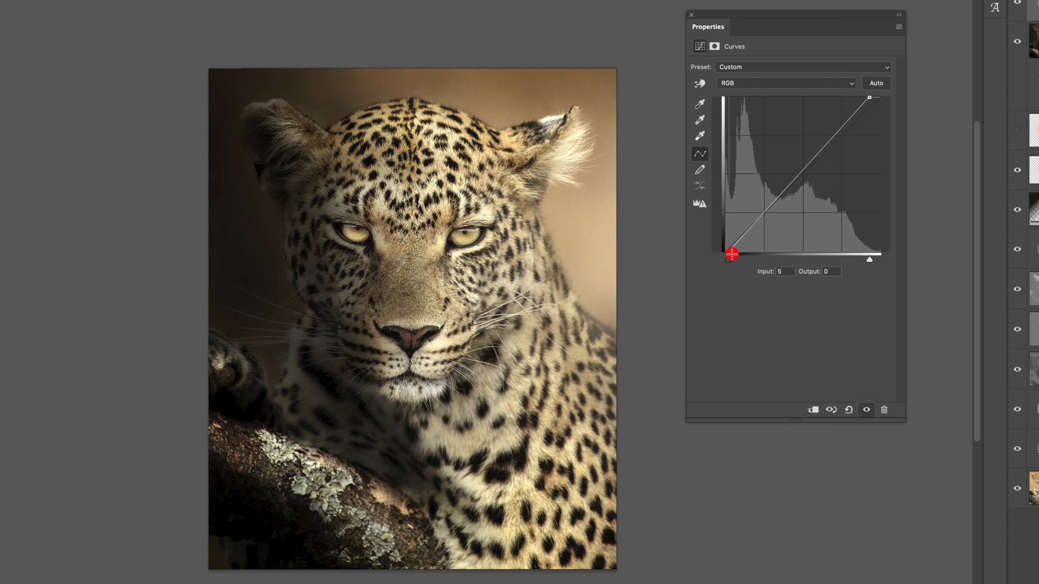
Examine the Red, Green and Blue channel curves of the new Curves layer against the whole portrait
click(744, 82)
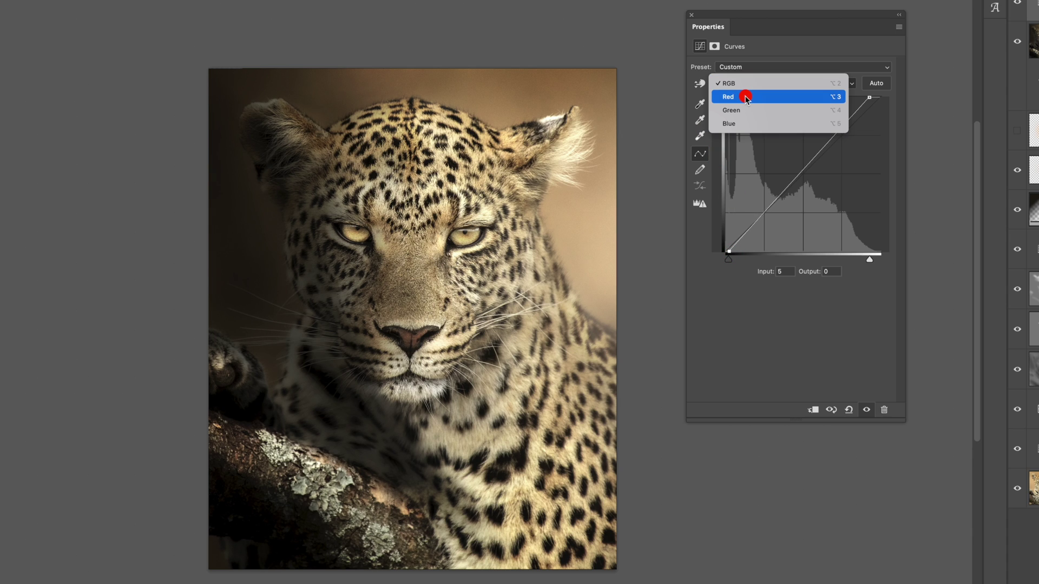
click(745, 97)
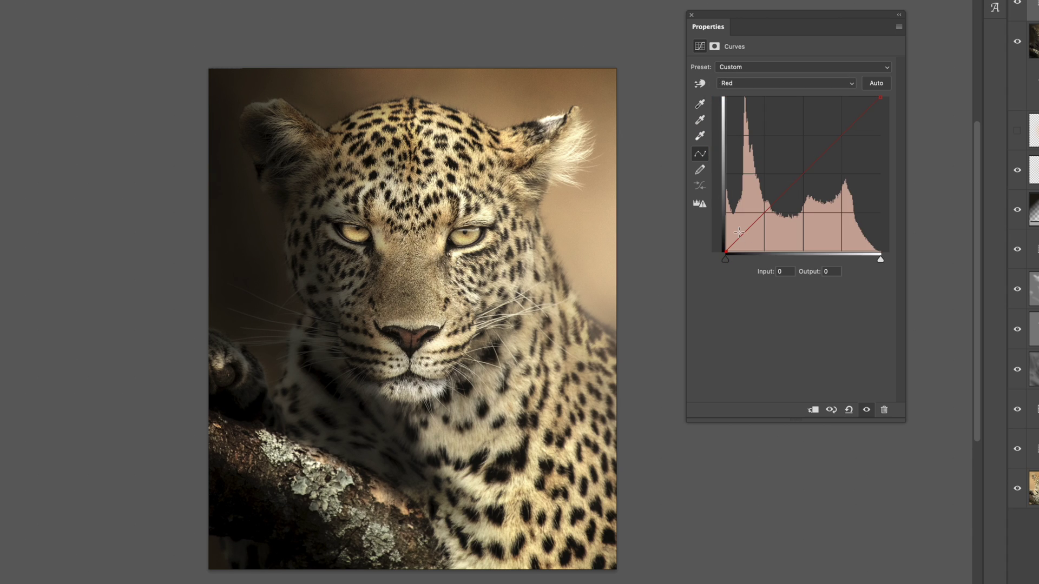
drag(728, 252, 728, 253)
click(758, 85)
click(756, 95)
click(741, 83)
click(740, 95)
scroll(573, 217, down, 6)
scroll(569, 216, up, 5)
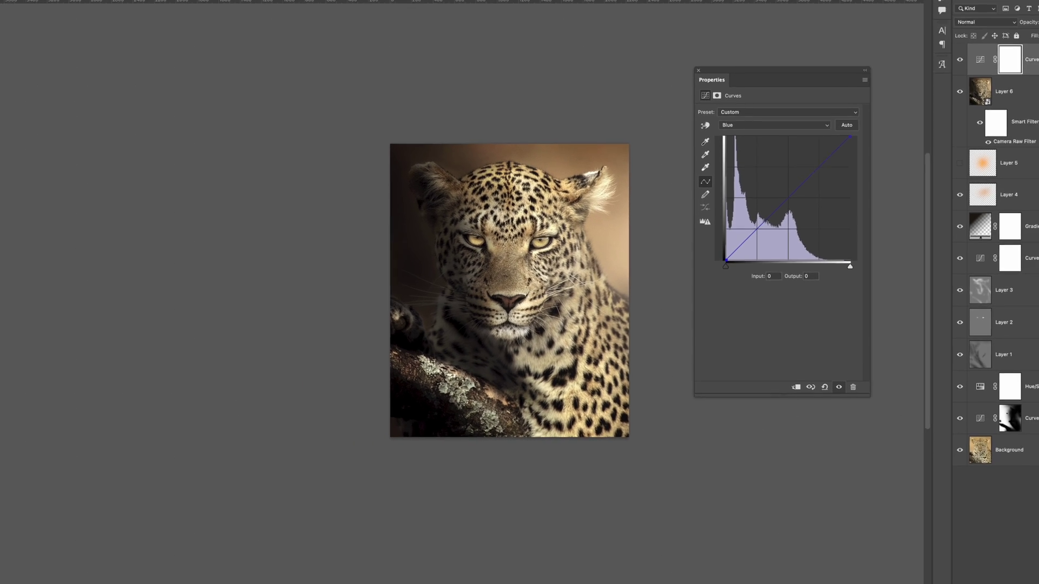
Add a Color Lookup adjustment layer with the 3Strip.look 3DLUT file and open its opacity setting
click(995, 578)
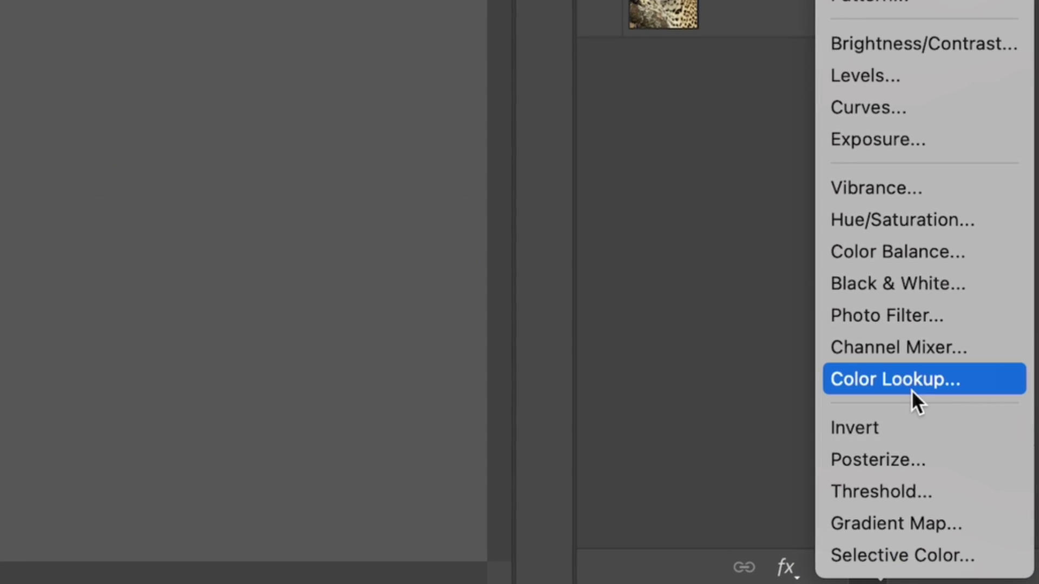
click(913, 390)
click(759, 136)
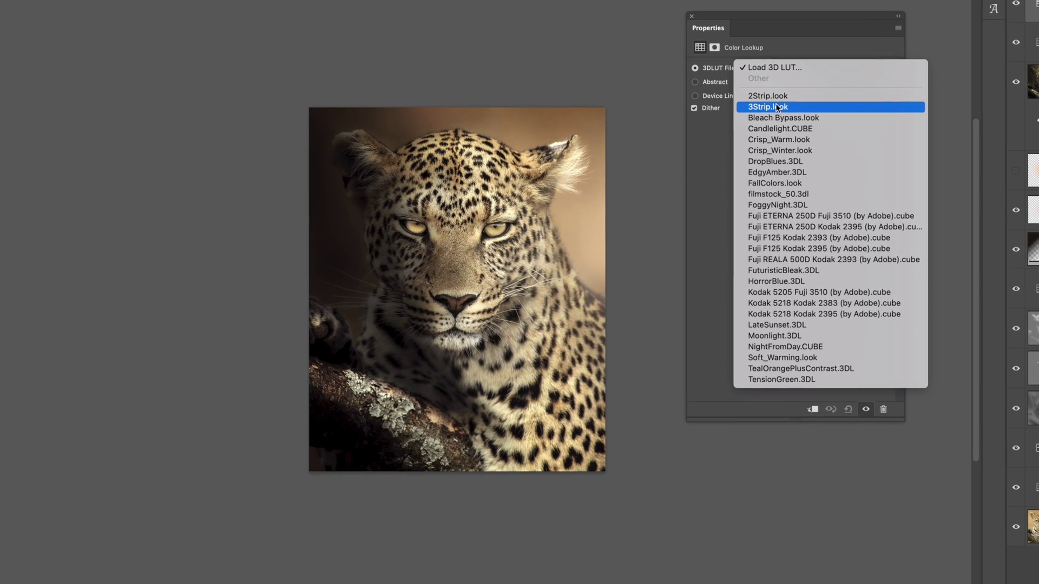
click(777, 107)
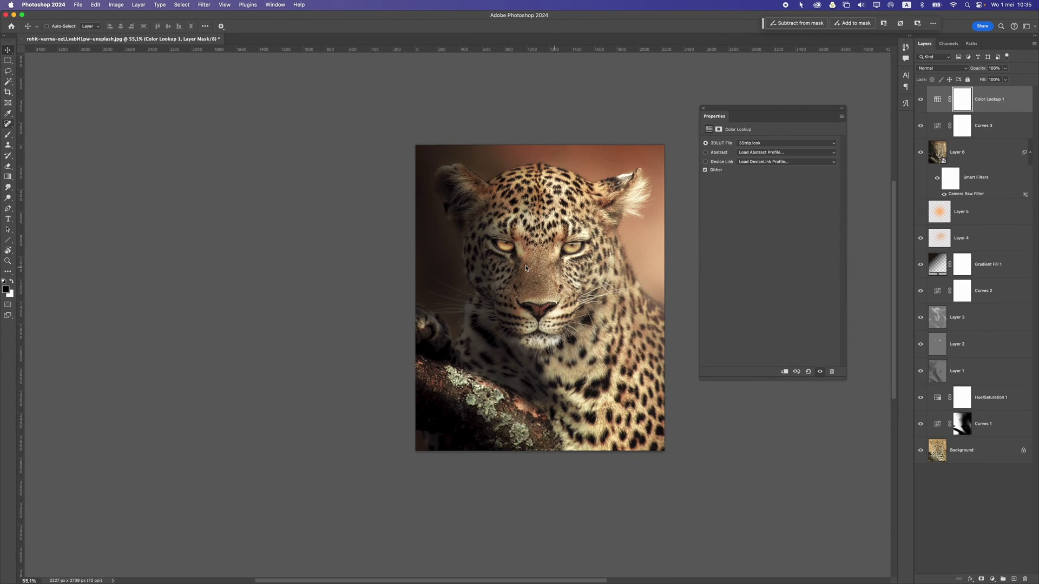
click(1006, 68)
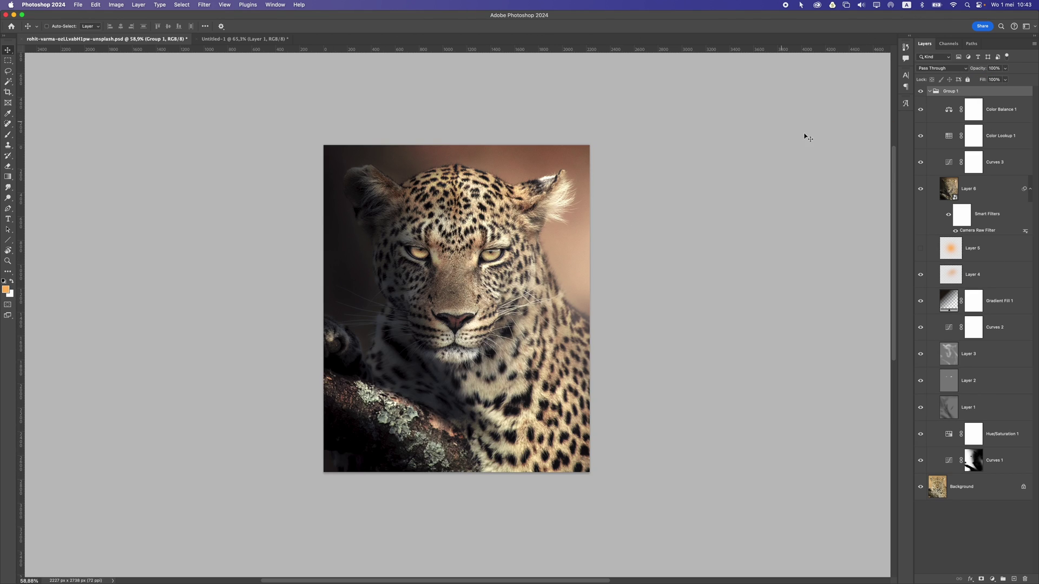
Collapse Group 1 and toggle its visibility to compare the edit with the original portrait
click(1005, 68)
click(939, 90)
click(931, 92)
click(921, 92)
click(921, 92)
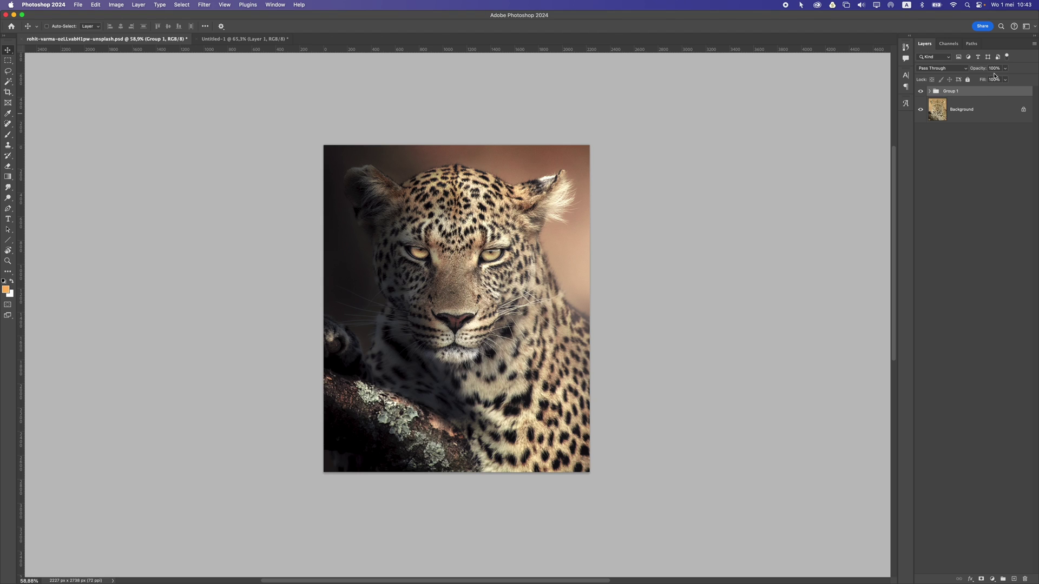
Set the opacity of Group 1 to 72% and change the canvas surround to black
drag(997, 80, 995, 80)
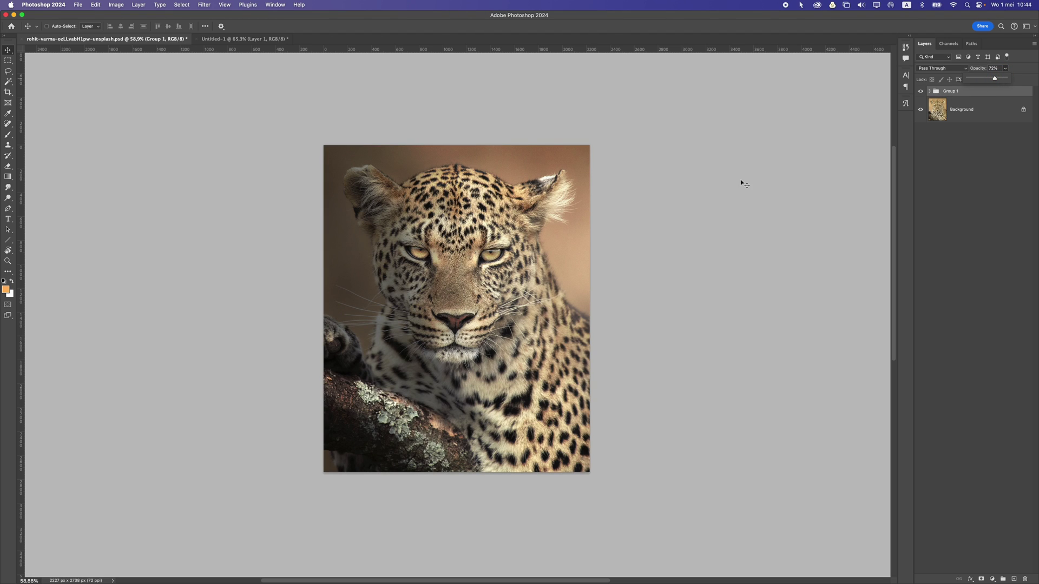
right_click(642, 202)
click(656, 217)
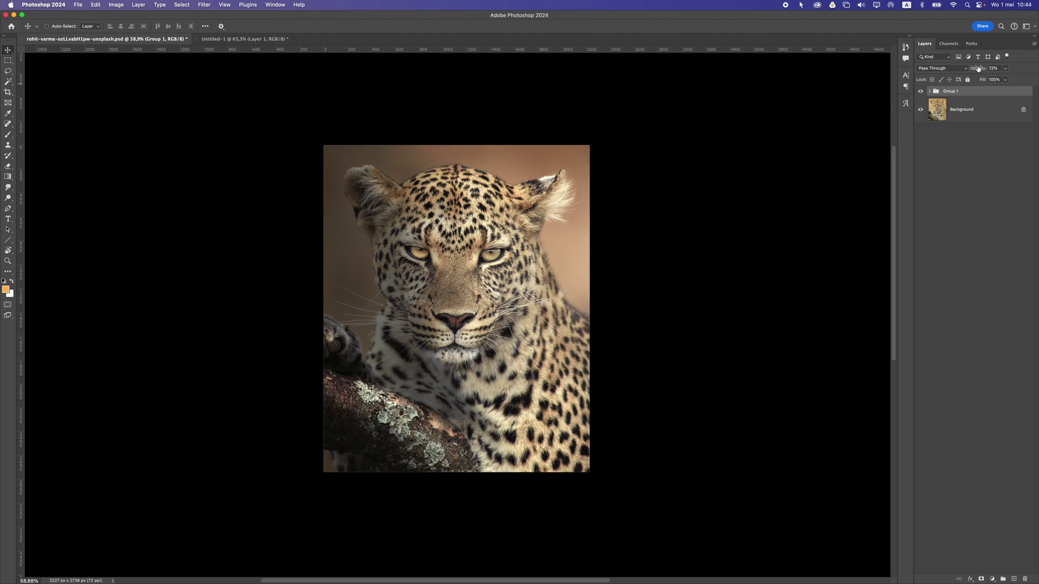
Raise Group 1 to 100% opacity for comparison and return it to 72%
drag(1017, 83, 1020, 81)
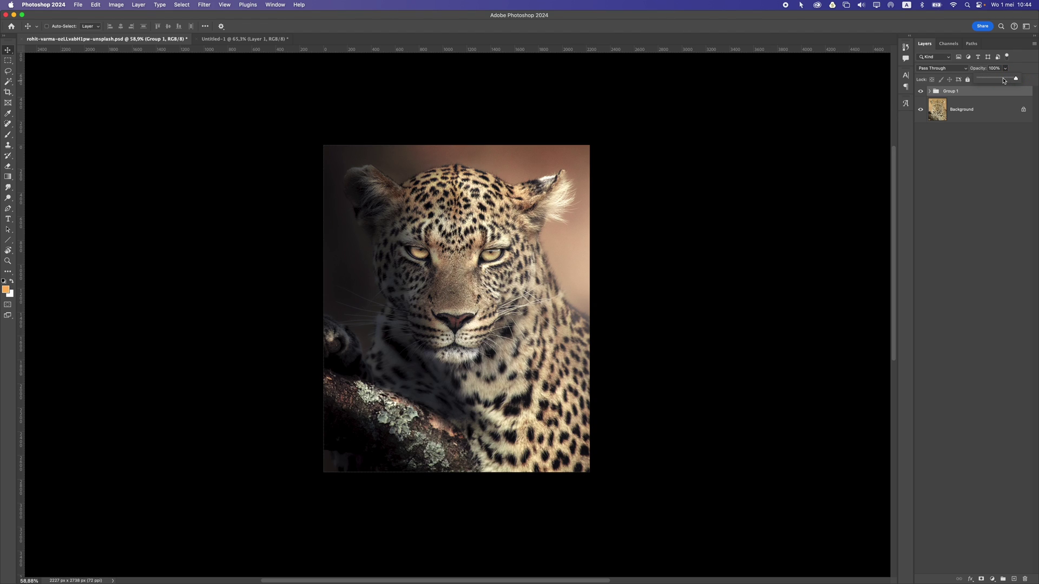
click(1006, 79)
click(505, 237)
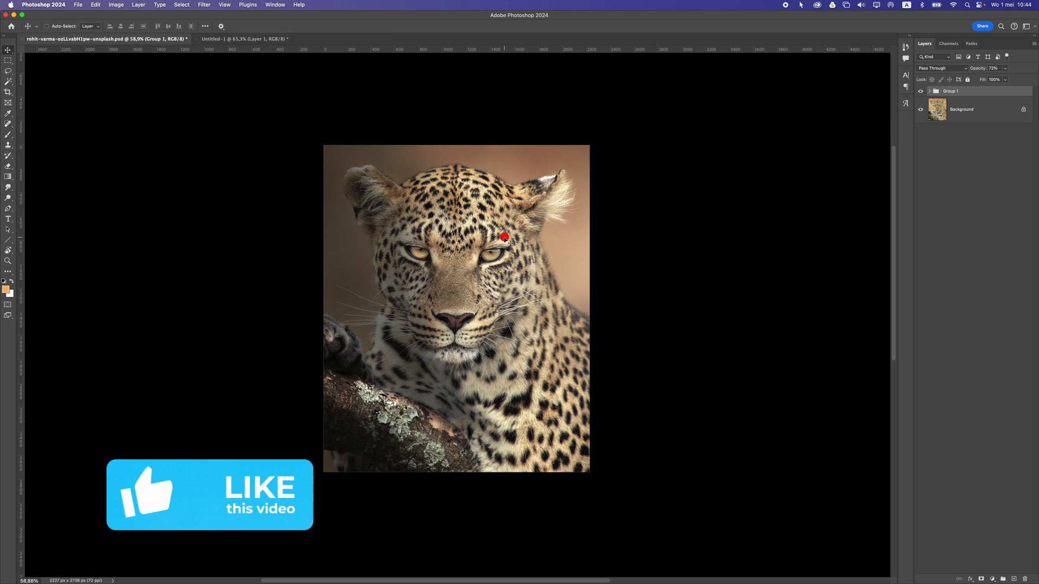